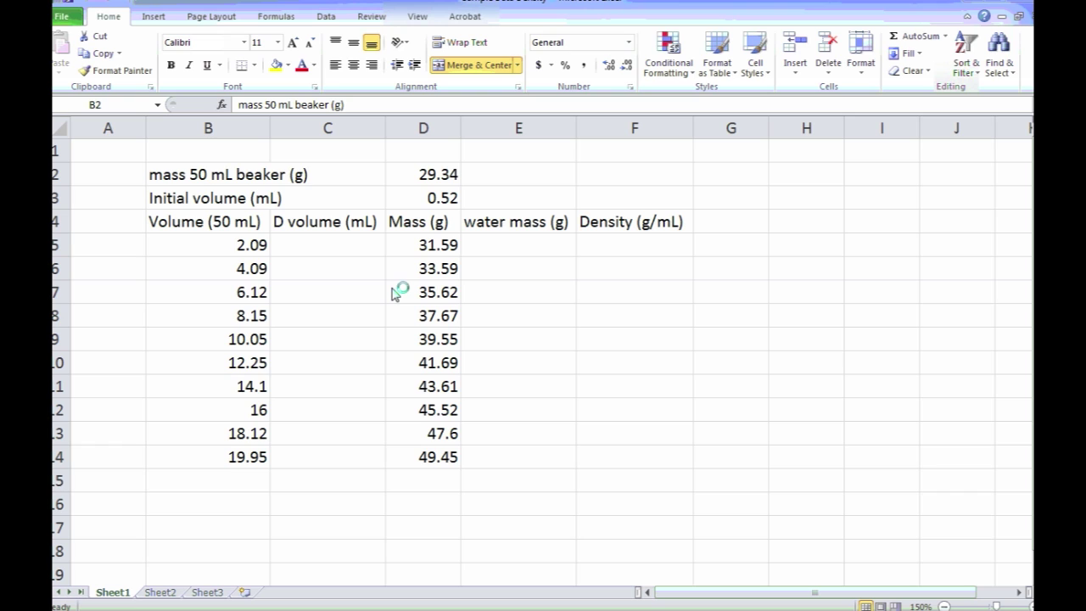
# - Enter =B5-D3 in C5 and fill it down to C14, giving 1.57, then #VALUE! and negatives
pyautogui.rightClick(350, 242)
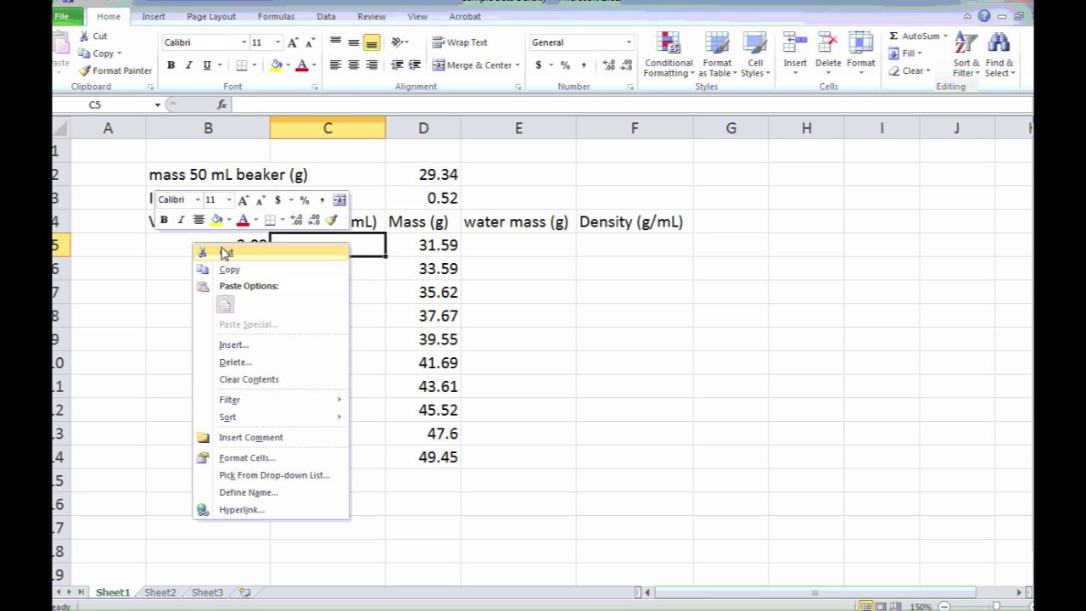
pyautogui.click(174, 243)
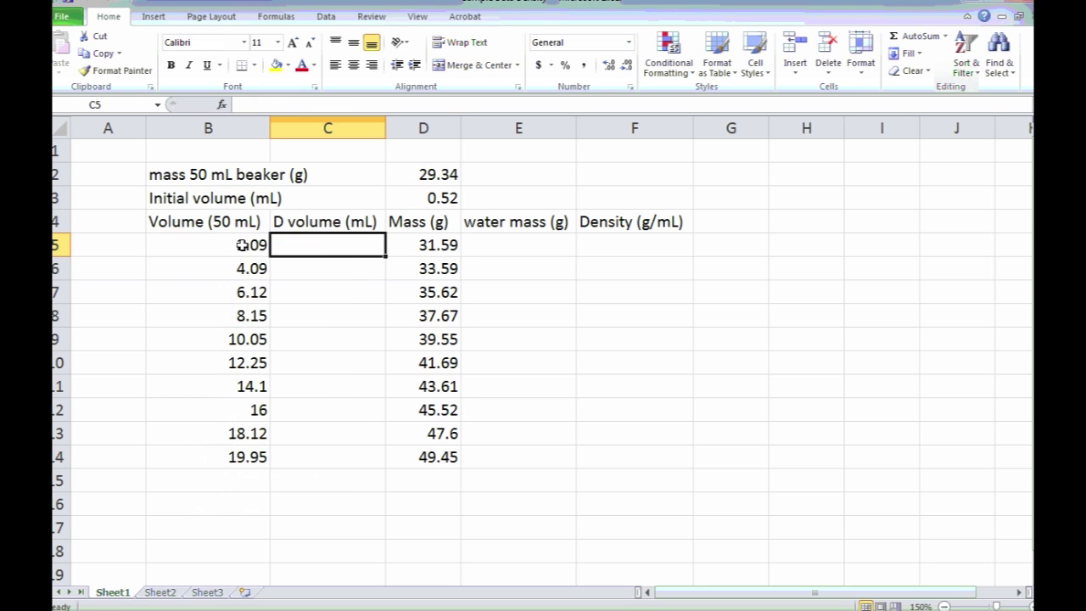
pyautogui.click(236, 244)
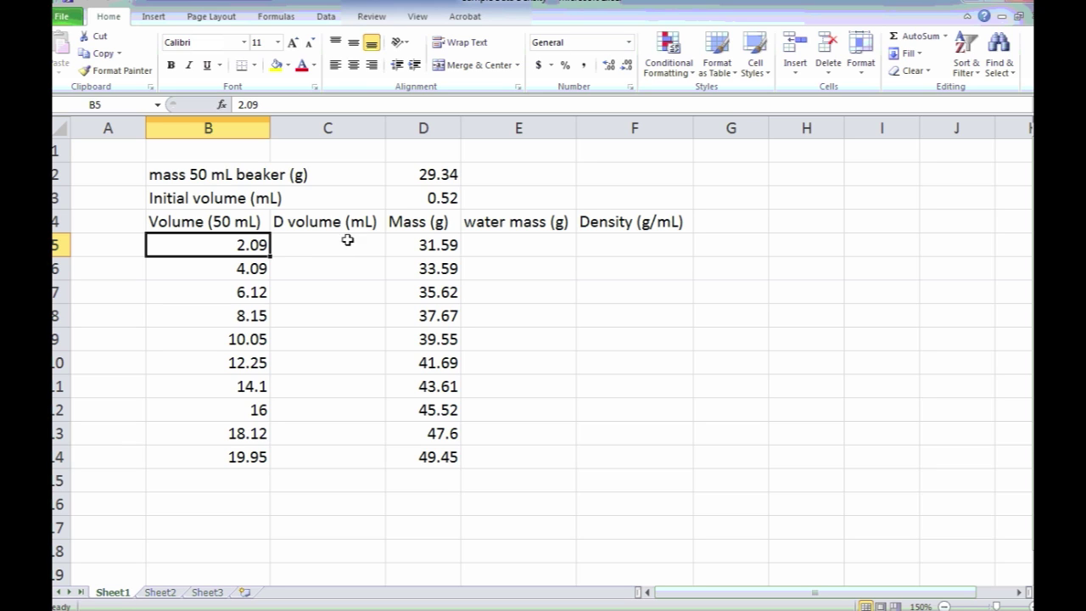
pyautogui.click(322, 250)
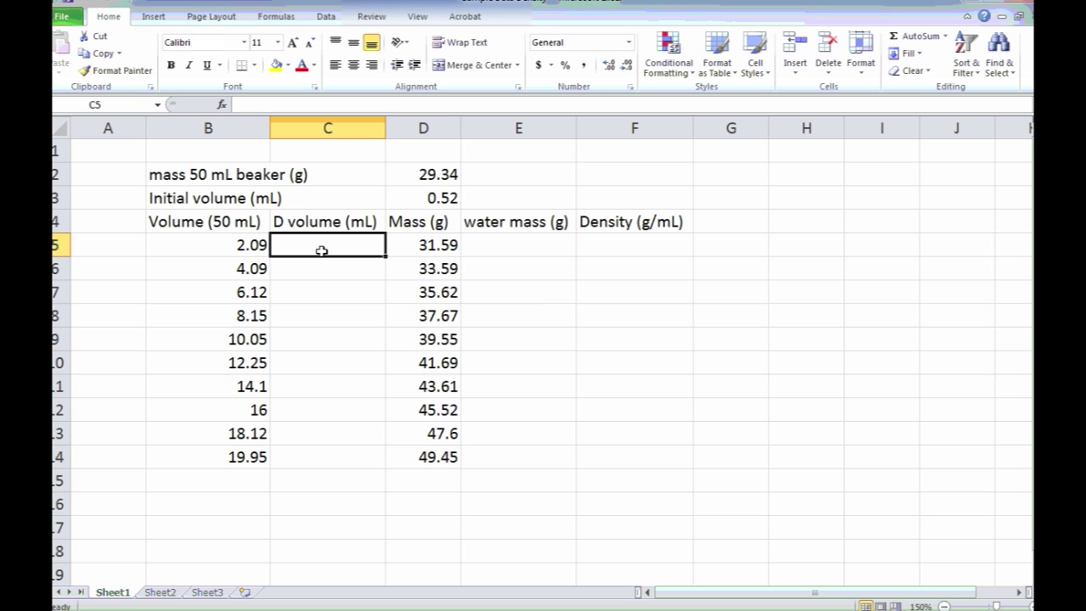
pyautogui.write('=')
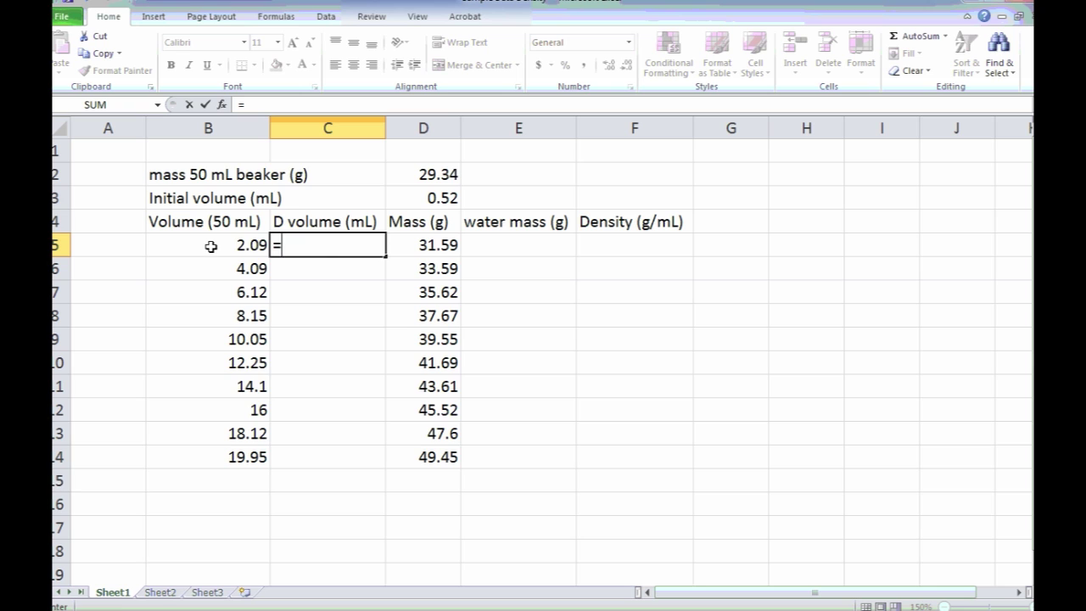
pyautogui.click(211, 246)
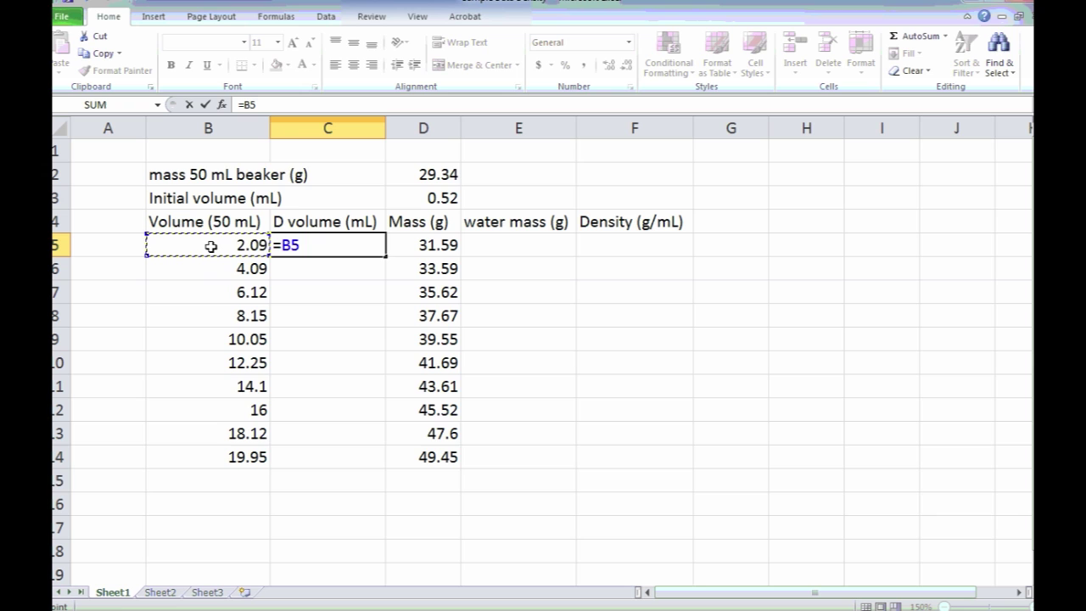
pyautogui.write('-')
pyautogui.click(435, 196)
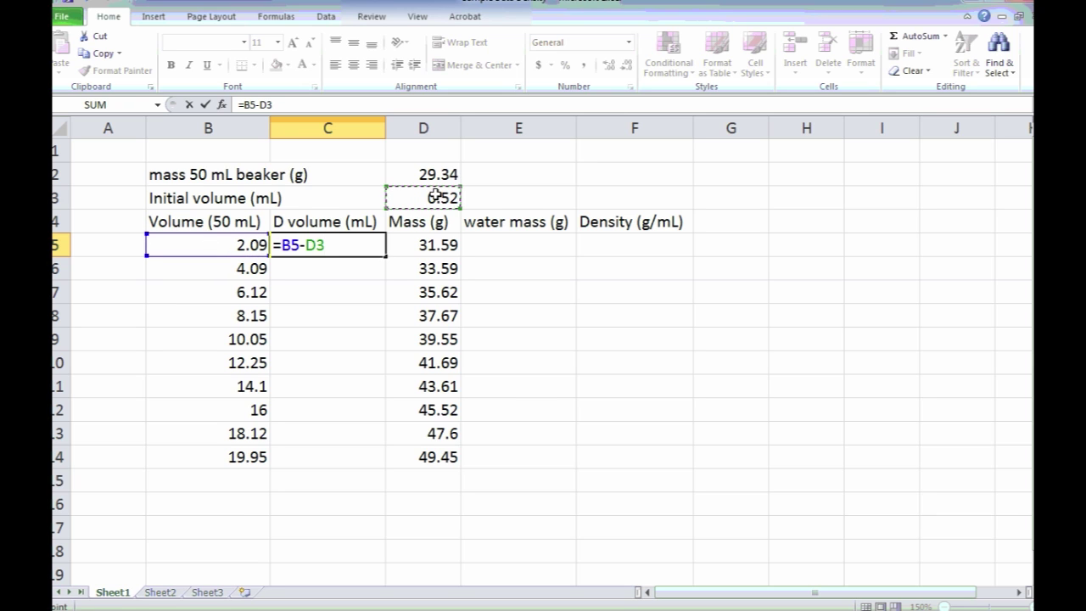
pyautogui.press('Return')
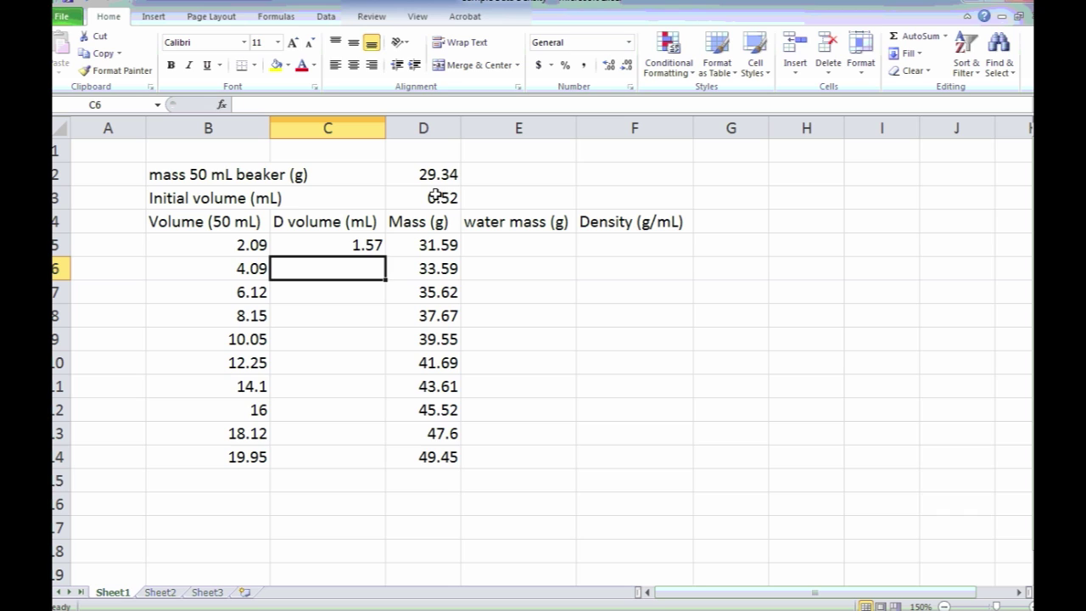
pyautogui.click(347, 243)
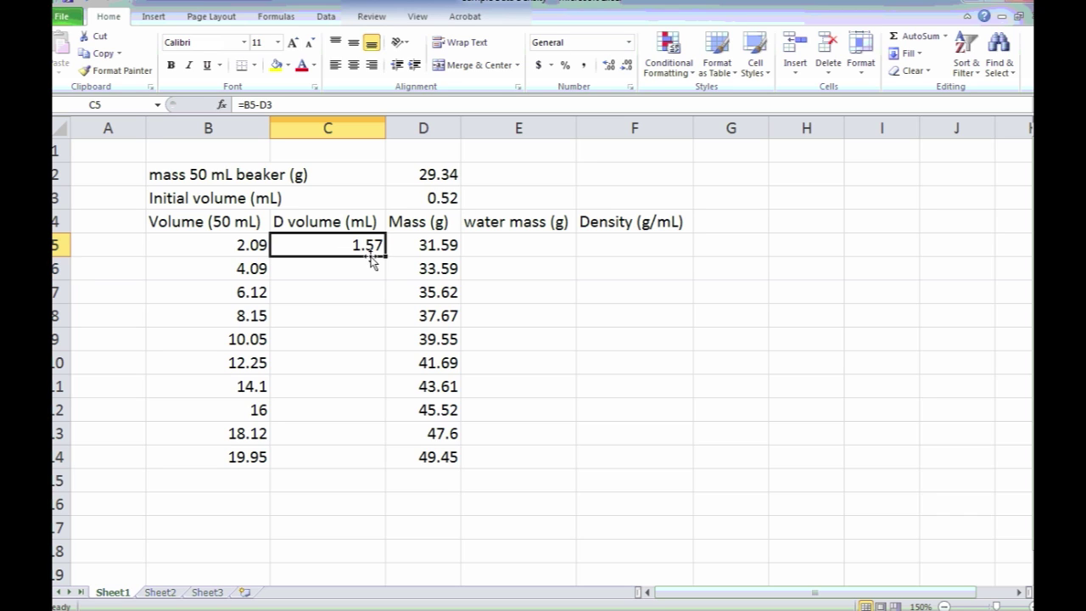
pyautogui.moveTo(384, 255); pyautogui.dragTo(371, 458)
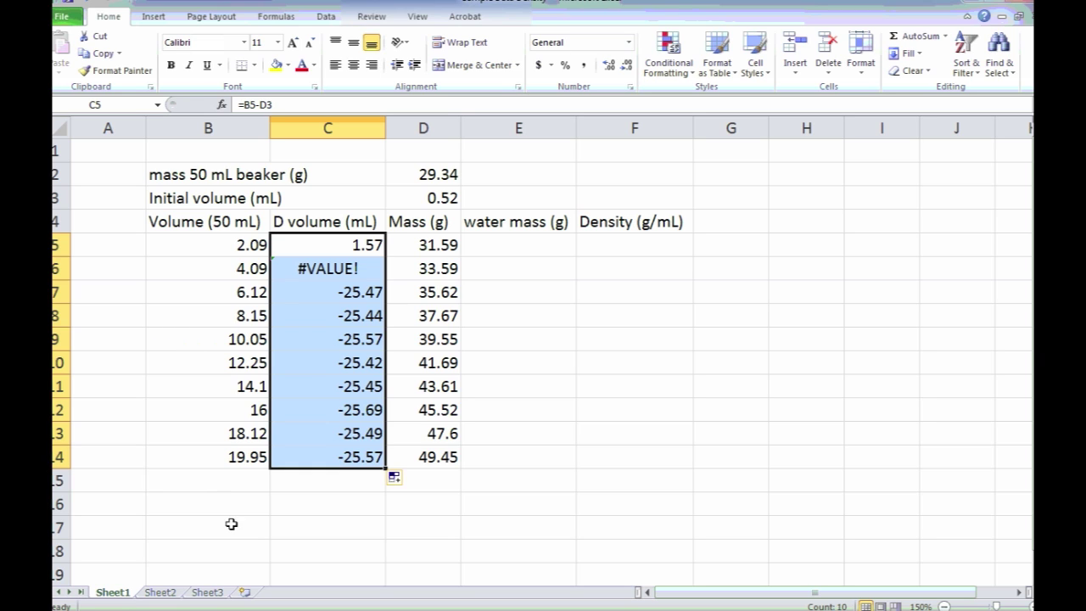
# - Change the C5 formula to =B5-$D$3 so the initial volume reference is absolute
pyautogui.click(339, 268)
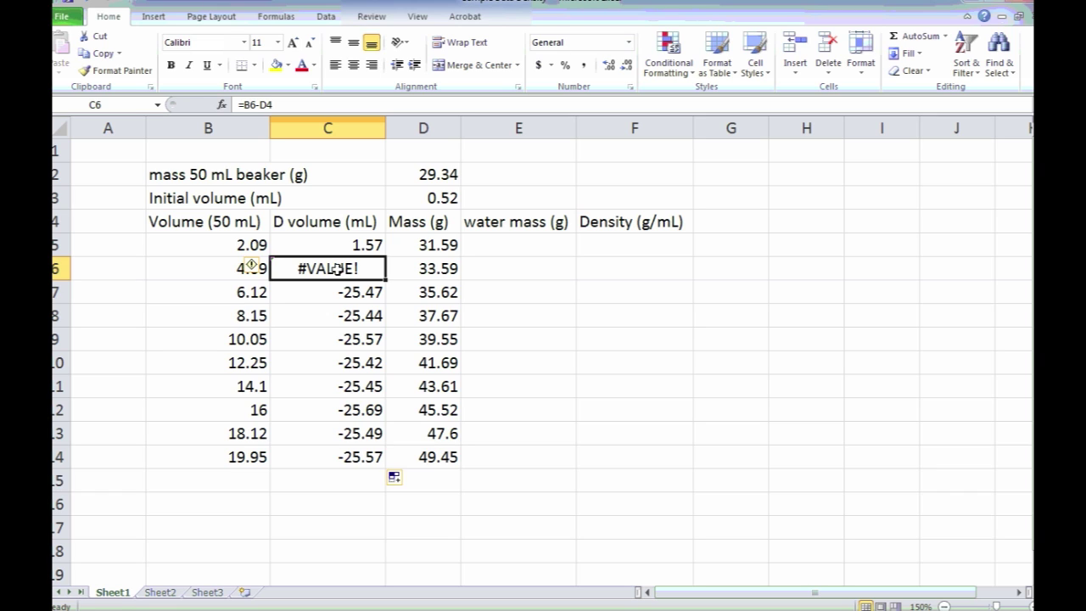
pyautogui.click(343, 250)
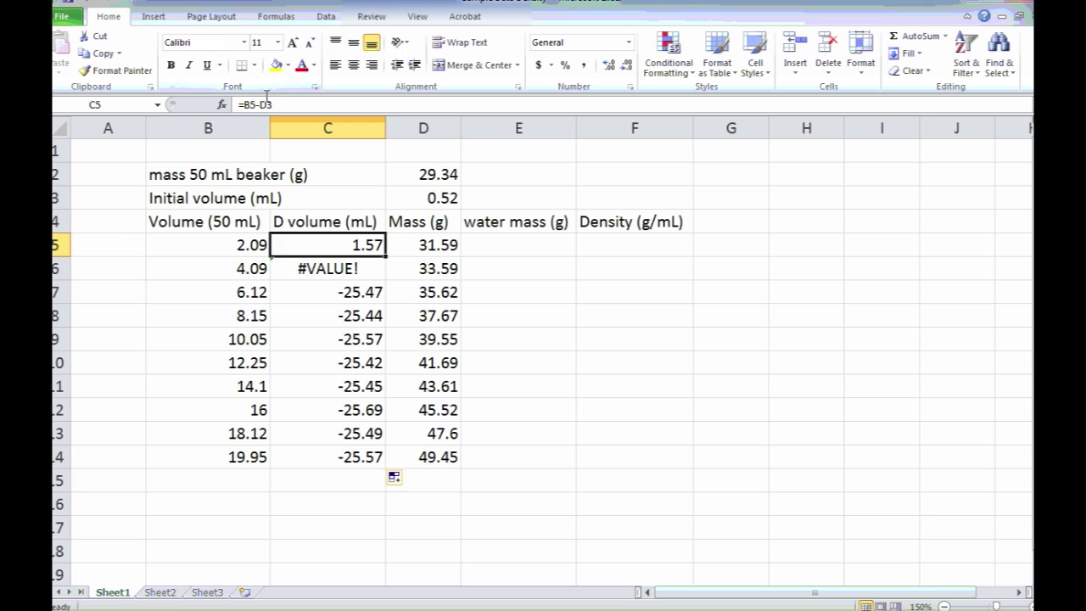
pyautogui.click(265, 104)
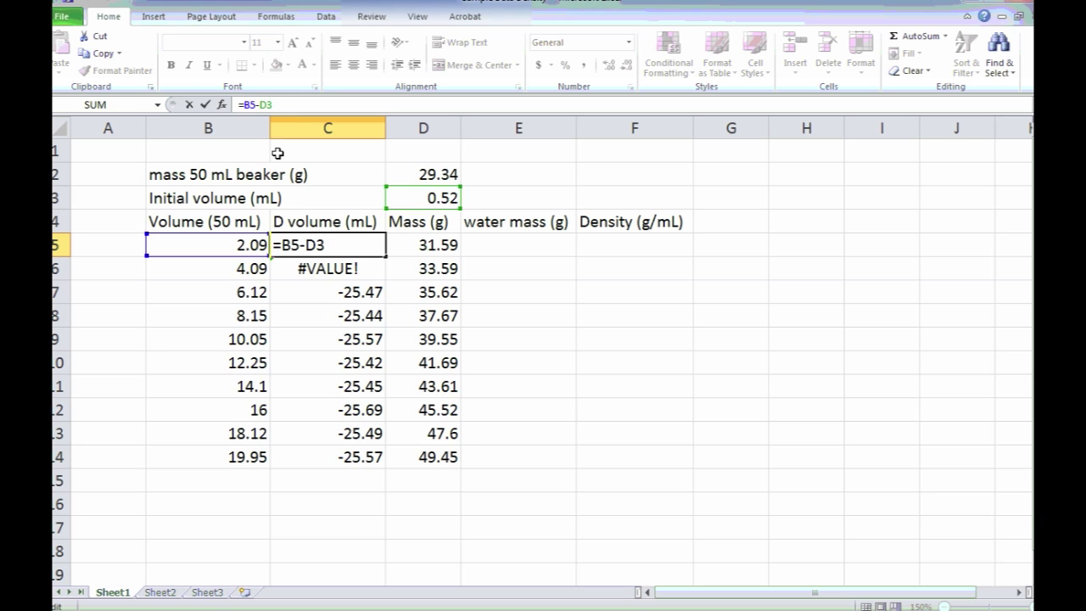
pyautogui.write('$')
pyautogui.press('Right')
pyautogui.write('$')
pyautogui.press('Return')
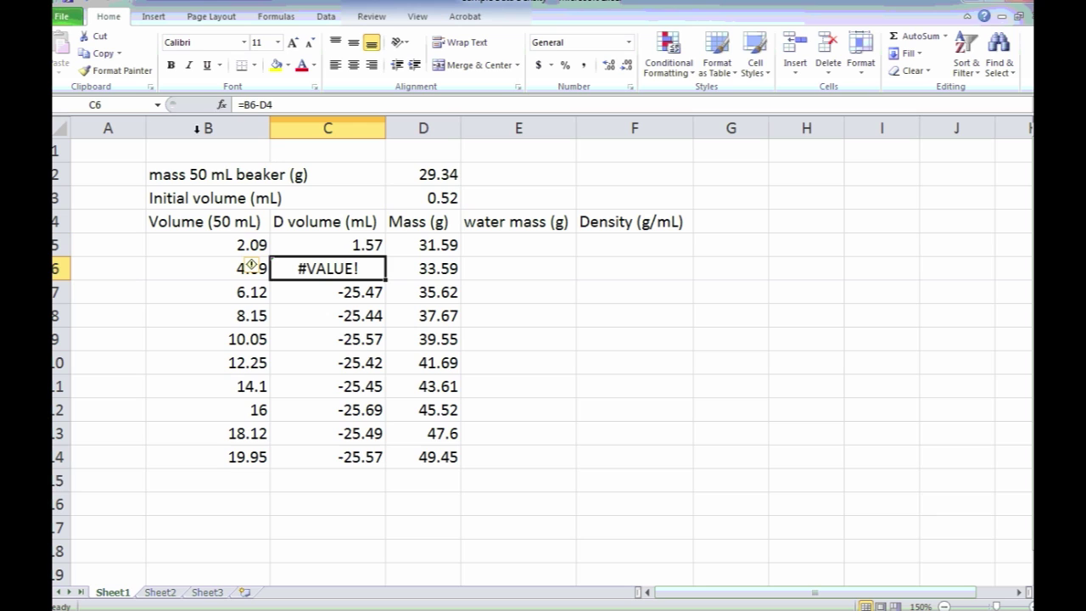
# - Fill the corrected formula down to C14, giving D volumes from 1.57 to 19.43
pyautogui.click(325, 244)
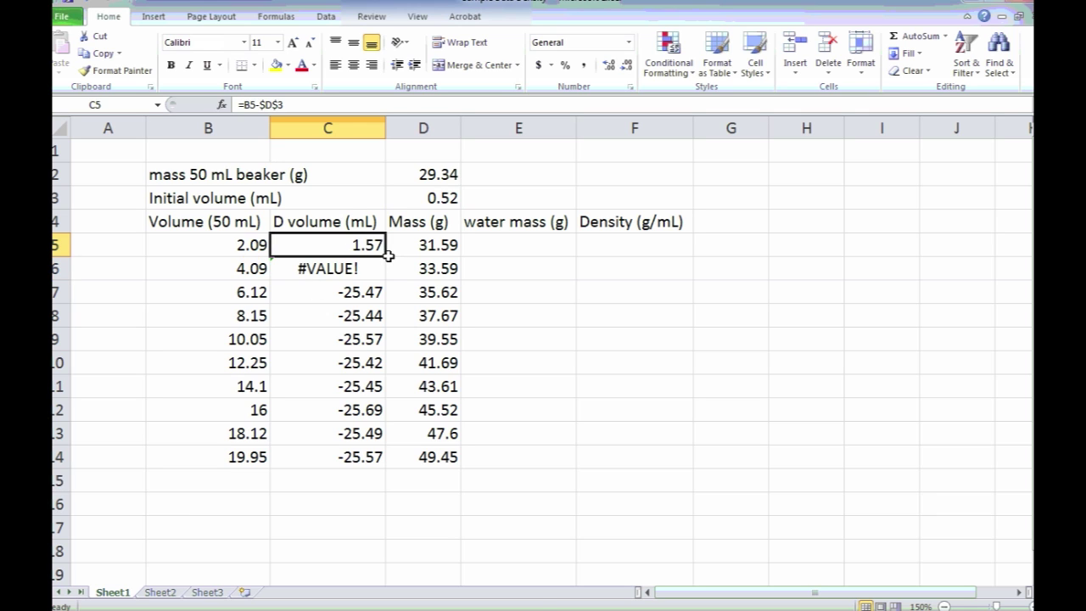
pyautogui.moveTo(386, 254); pyautogui.dragTo(368, 460)
pyautogui.click(357, 486)
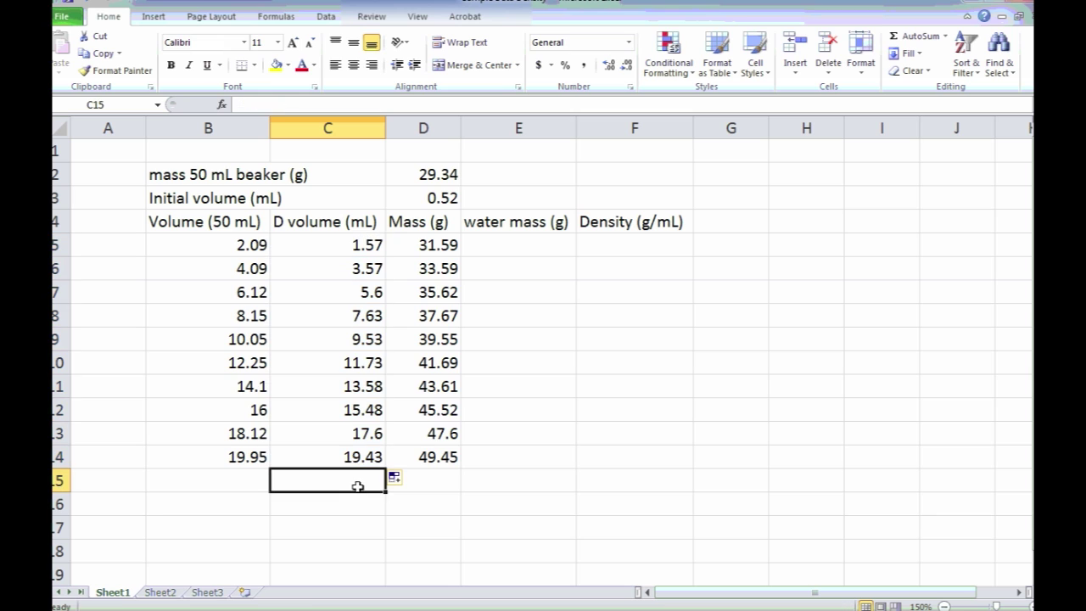
pyautogui.click(348, 314)
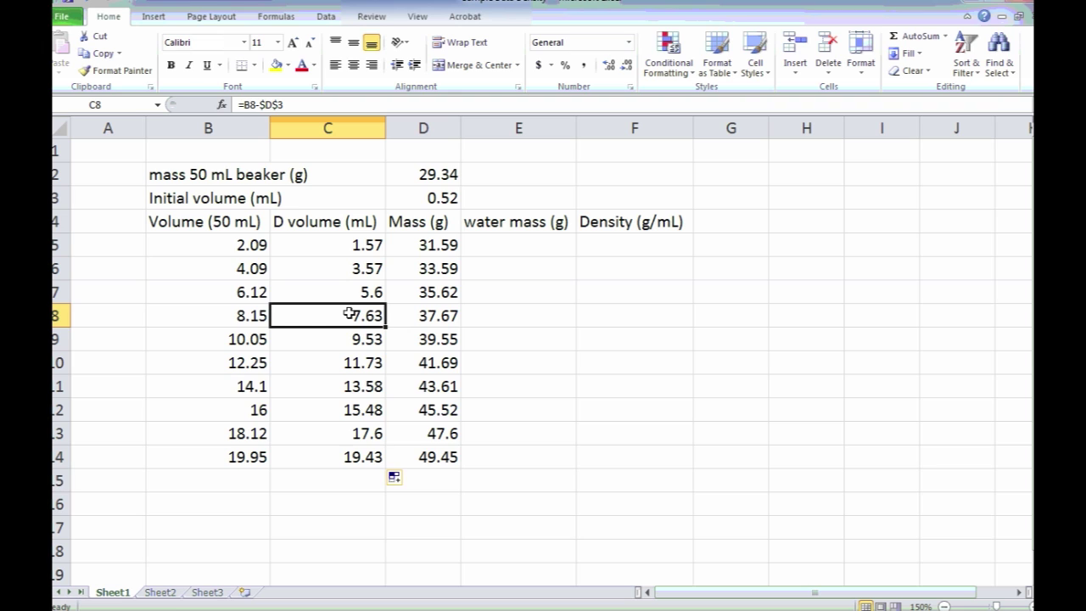
pyautogui.click(424, 223)
pyautogui.click(539, 245)
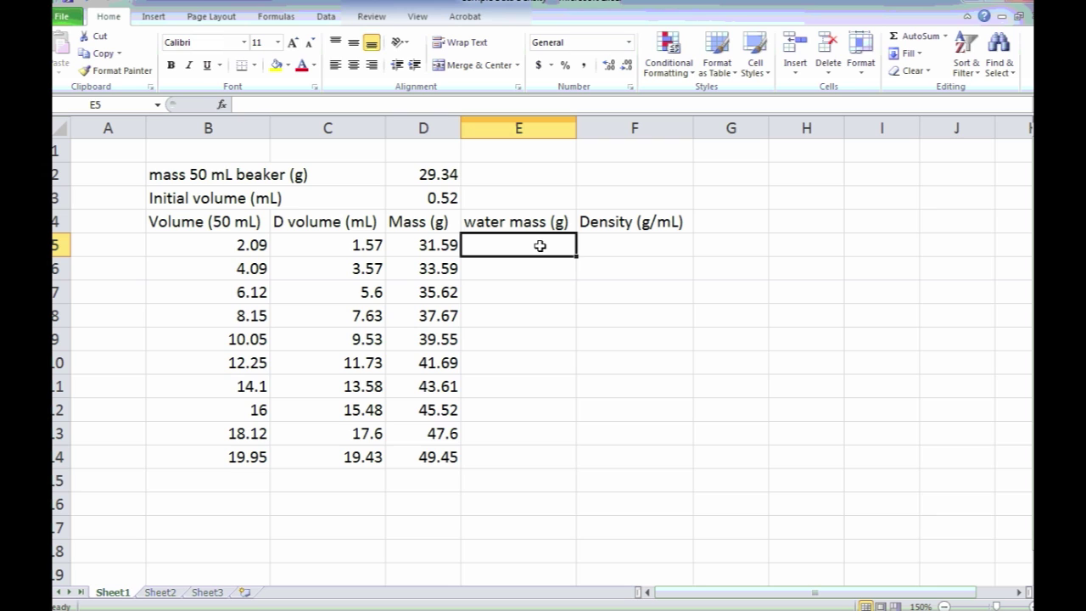
# - Enter =D5-$D$2 in E5 and fill it to E14, giving water masses 2.25 to 20.11
pyautogui.write('=')
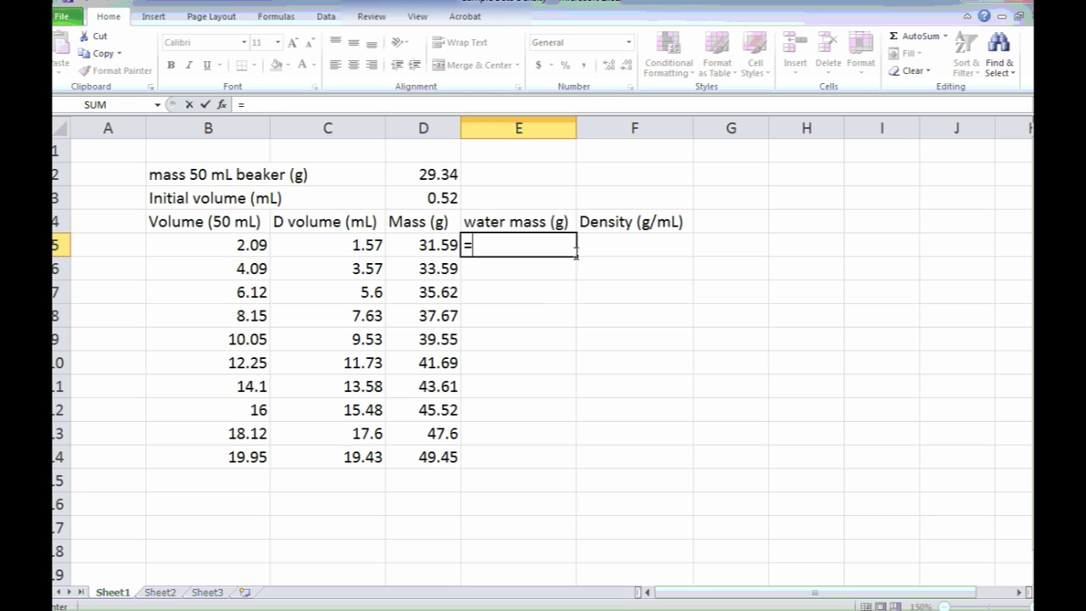
pyautogui.click(434, 244)
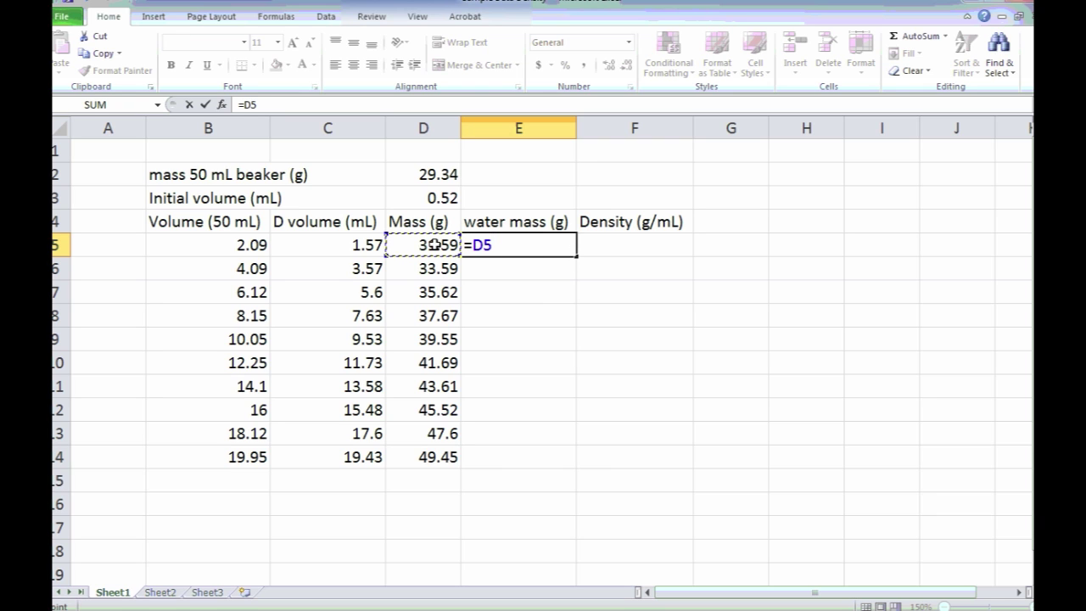
pyautogui.write('-')
pyautogui.click(425, 174)
pyautogui.click(501, 245)
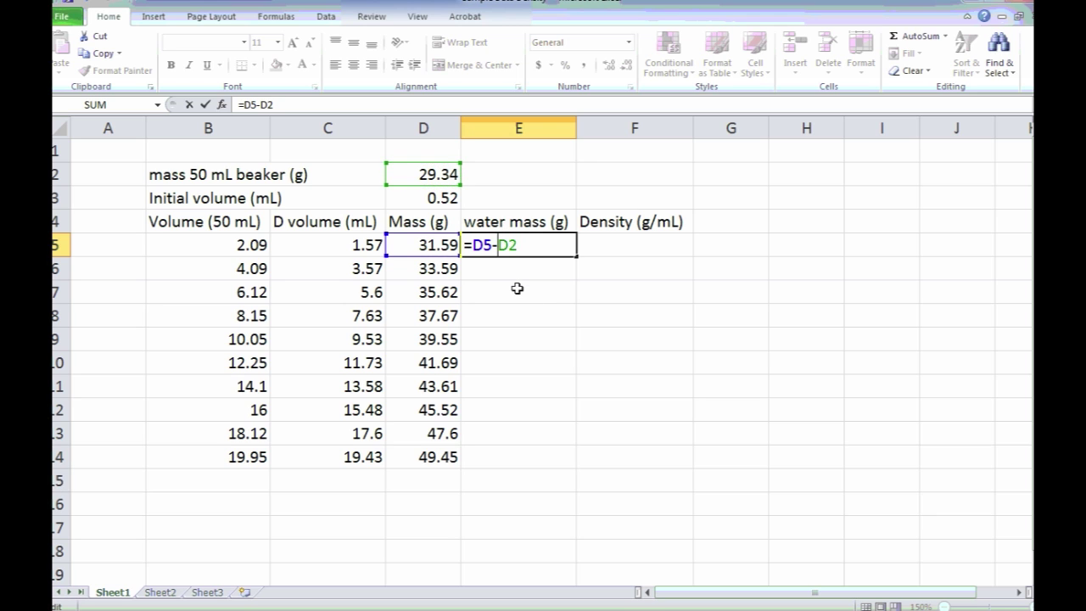
pyautogui.write('$')
pyautogui.press('Right')
pyautogui.write('$')
pyautogui.hotkey('ctrl', 'Return')
pyautogui.moveTo(576, 256); pyautogui.dragTo(555, 475)
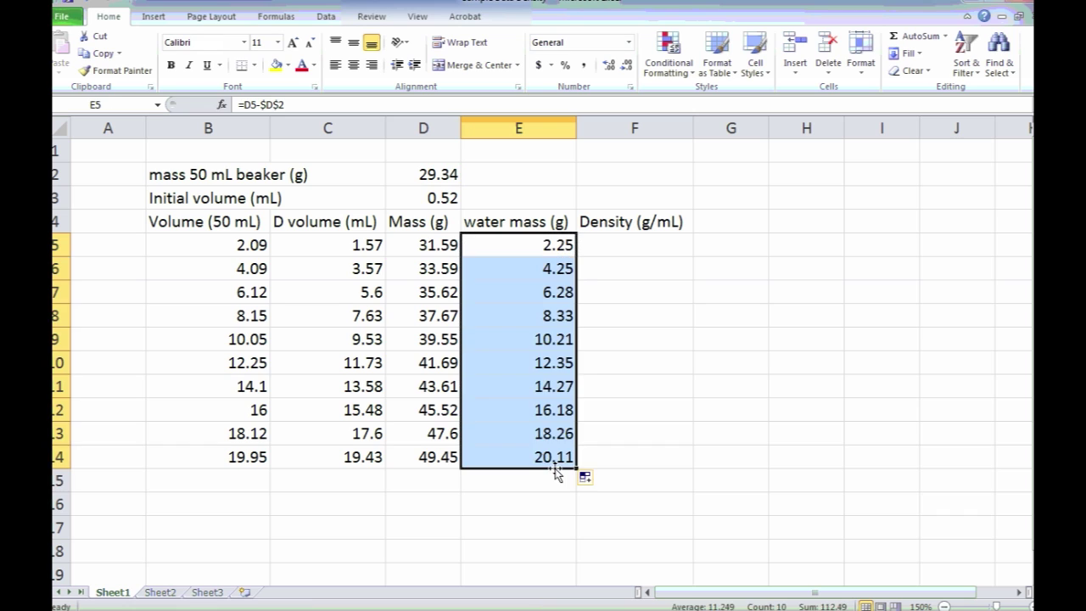
pyautogui.click(526, 503)
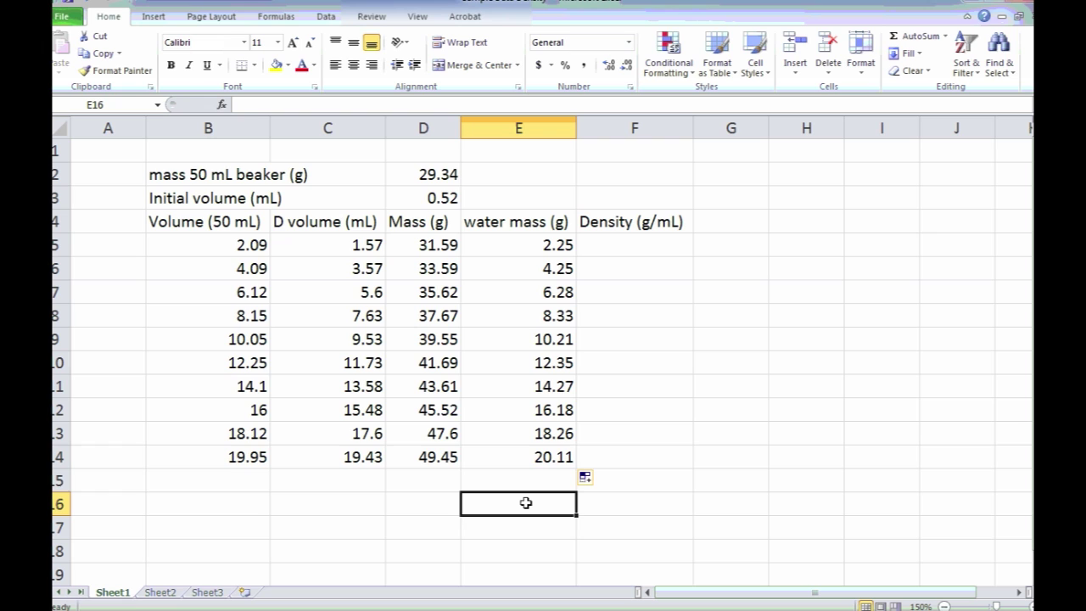
pyautogui.click(549, 244)
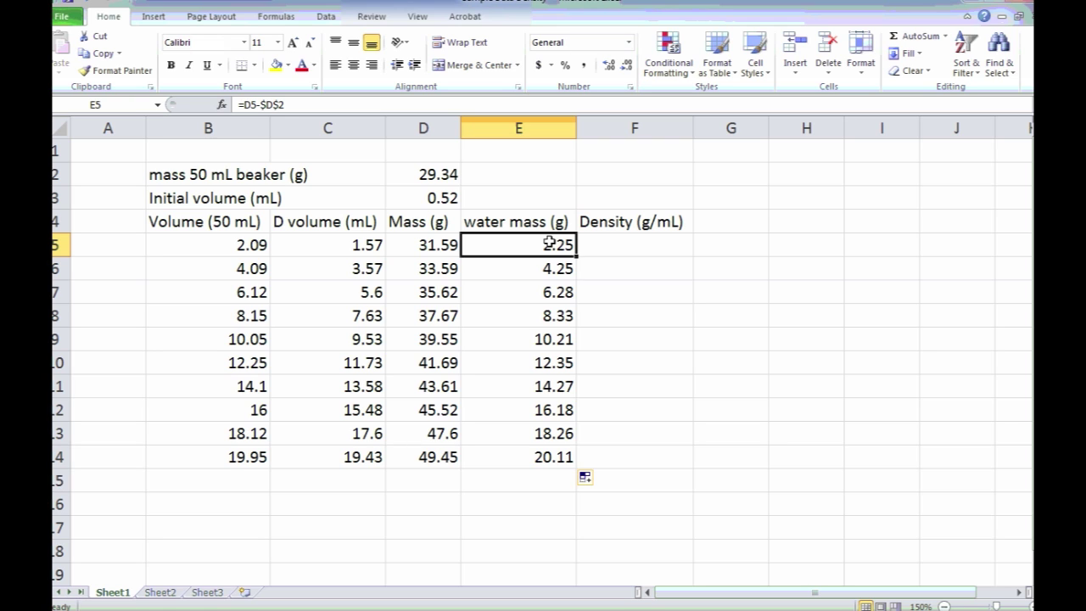
# - Enter the density formula =E5/C5 in cell F5
pyautogui.click(671, 242)
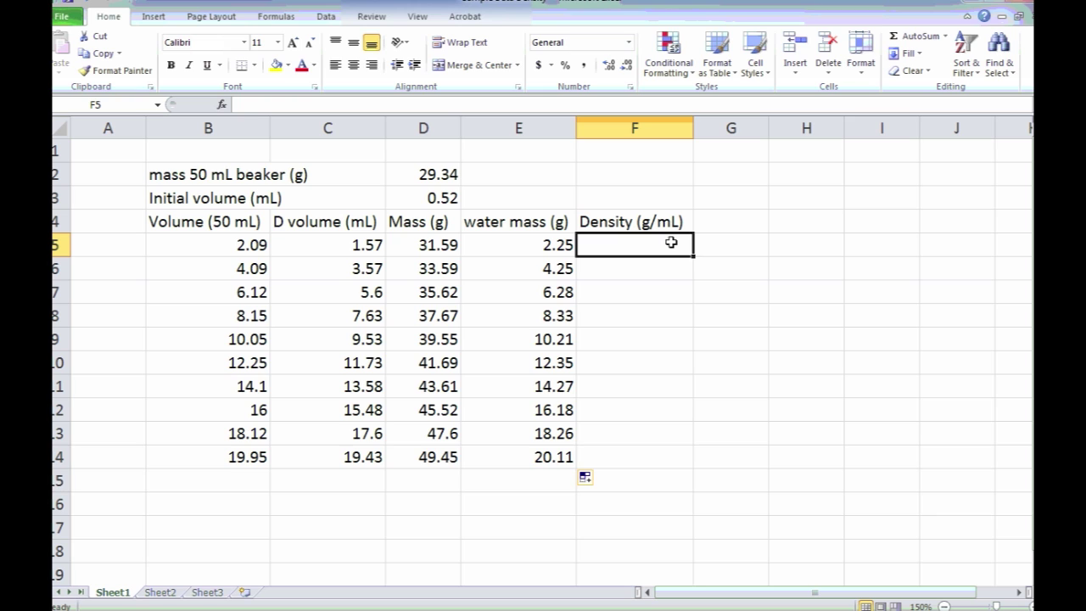
pyautogui.write('=')
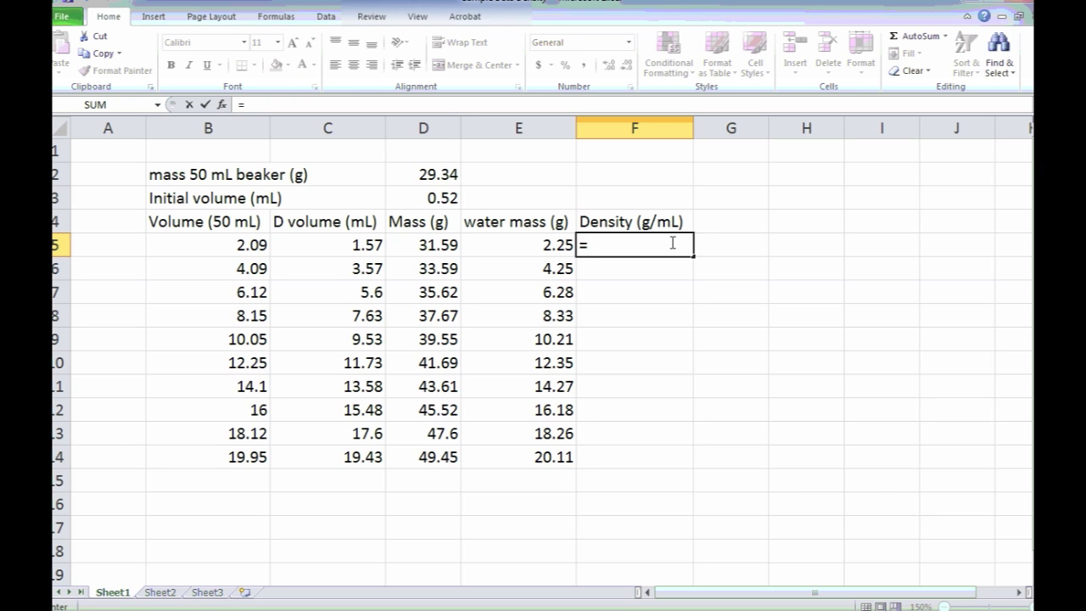
pyautogui.click(517, 246)
pyautogui.write('/')
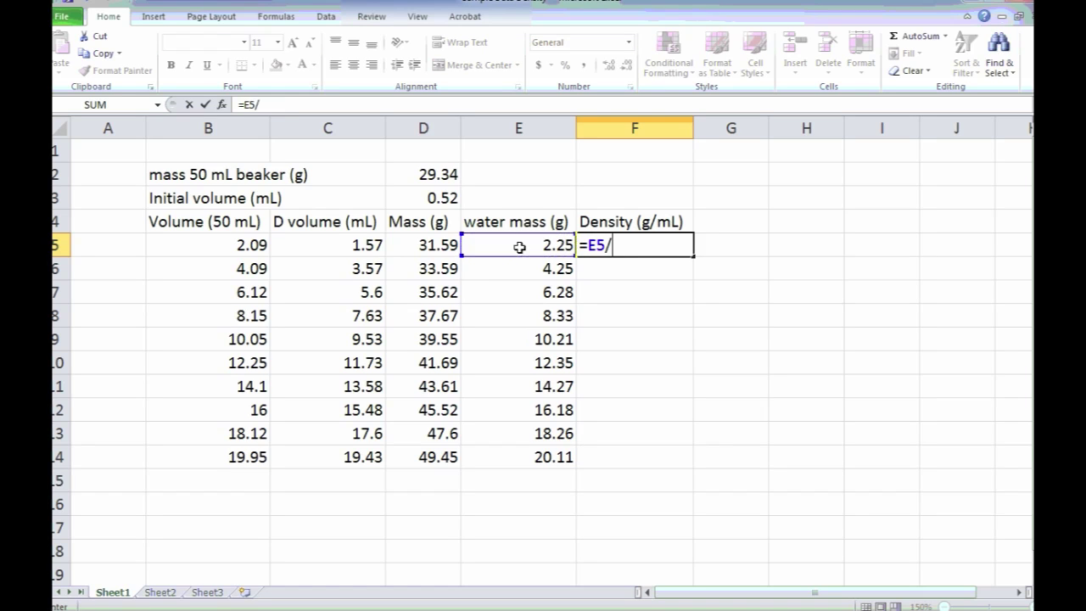
pyautogui.click(339, 242)
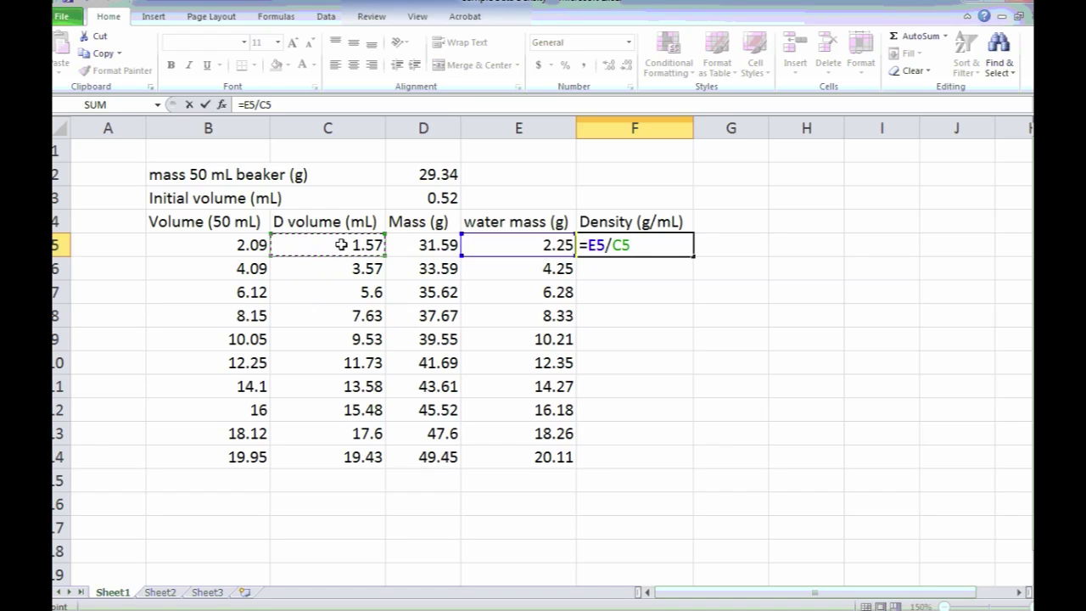
pyautogui.press('Return')
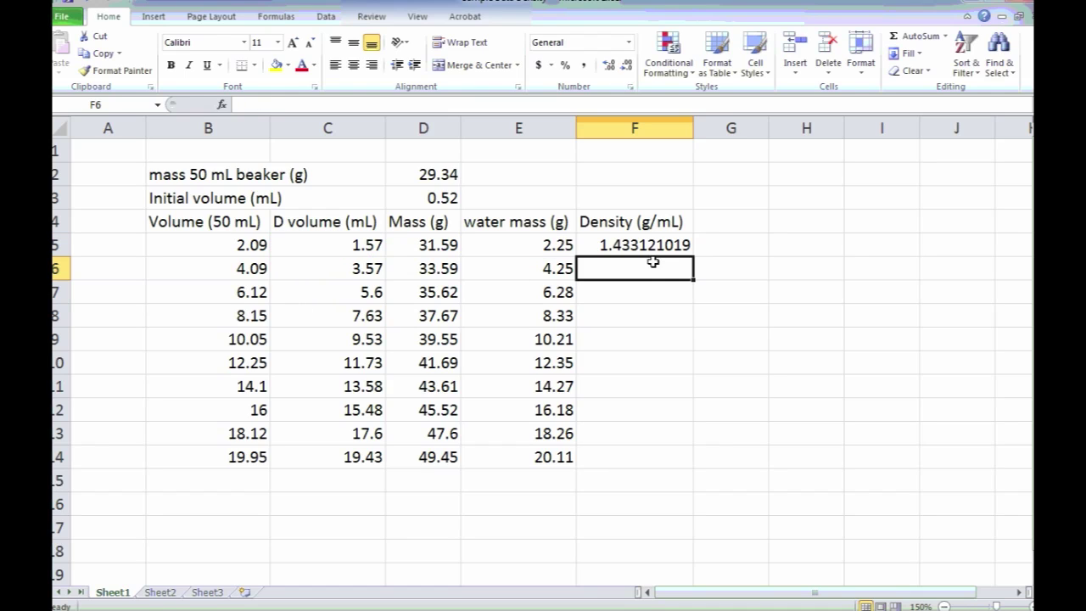
# - Fill the density formula down to F14, giving 1.433121019 down to 1.034997427
pyautogui.click(648, 240)
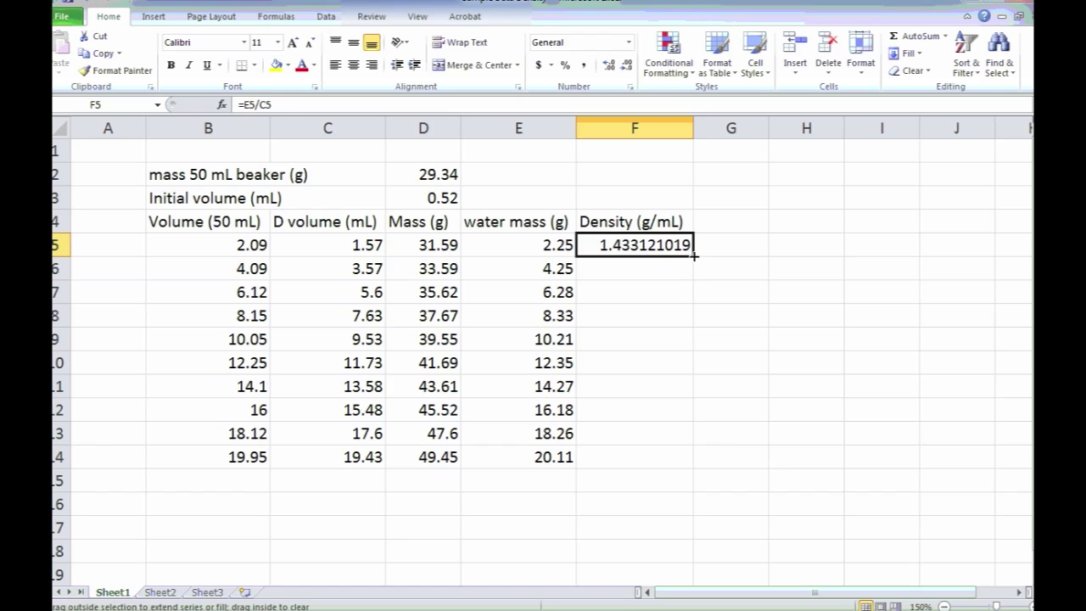
pyautogui.moveTo(683, 251); pyautogui.dragTo(666, 467)
pyautogui.click(655, 509)
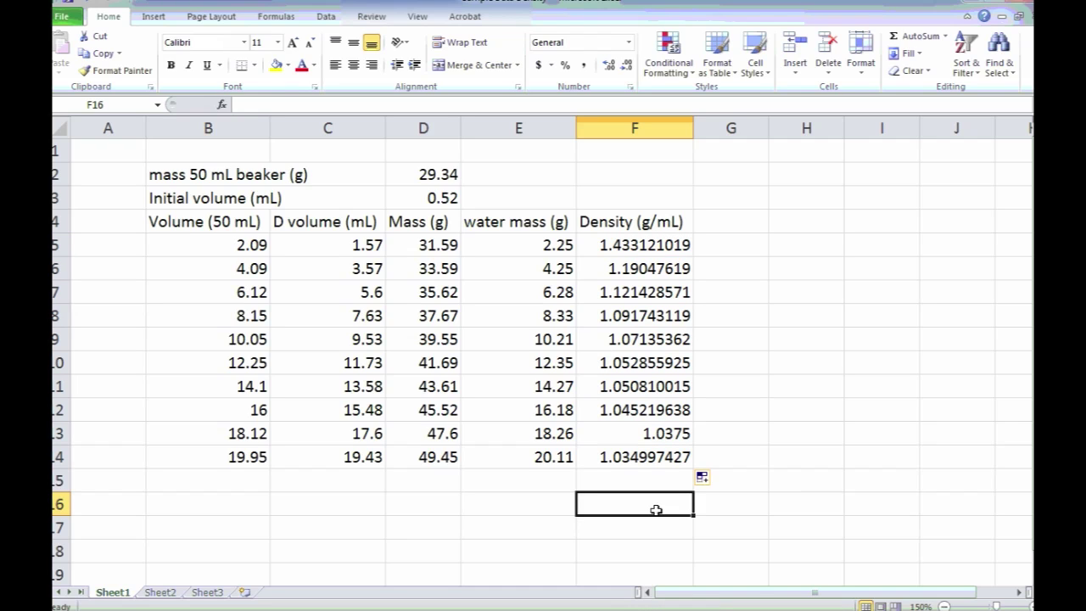
pyautogui.click(237, 247)
pyautogui.moveTo(237, 247); pyautogui.dragTo(506, 451)
pyautogui.click(505, 450)
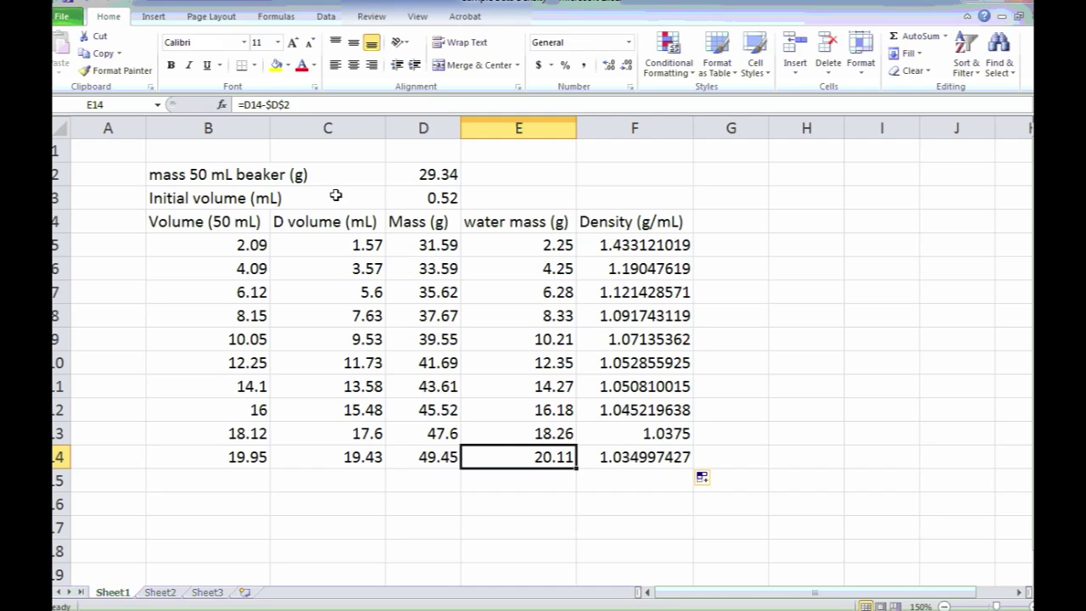
# - Format the values in B5:E14 as Number with two decimal places
pyautogui.moveTo(244, 245); pyautogui.dragTo(487, 460)
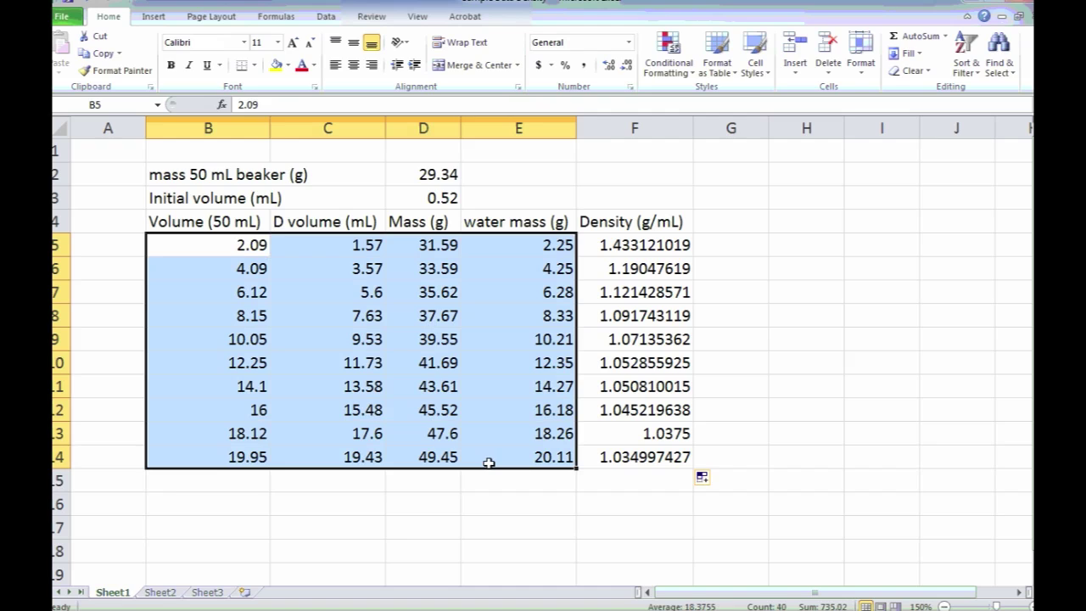
pyautogui.rightClick(391, 301)
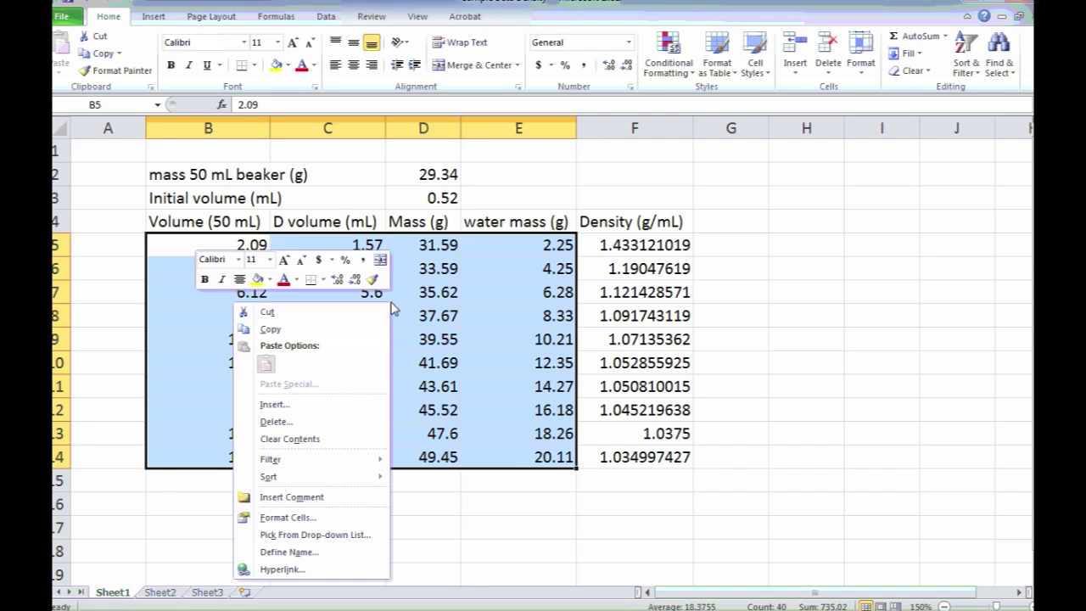
pyautogui.click(326, 524)
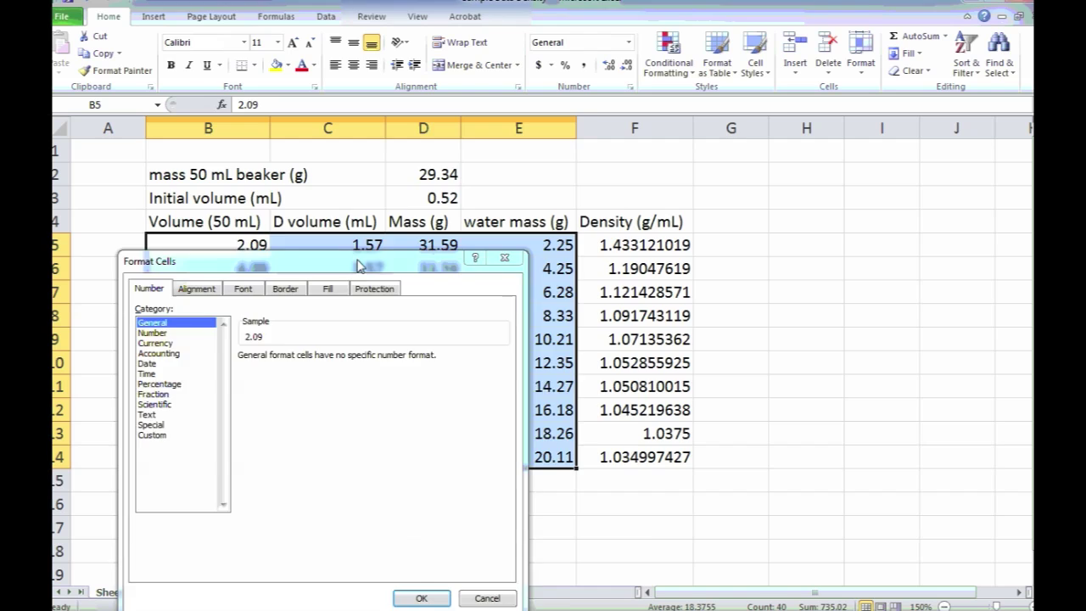
pyautogui.moveTo(363, 256); pyautogui.dragTo(543, 209)
pyautogui.click(340, 277)
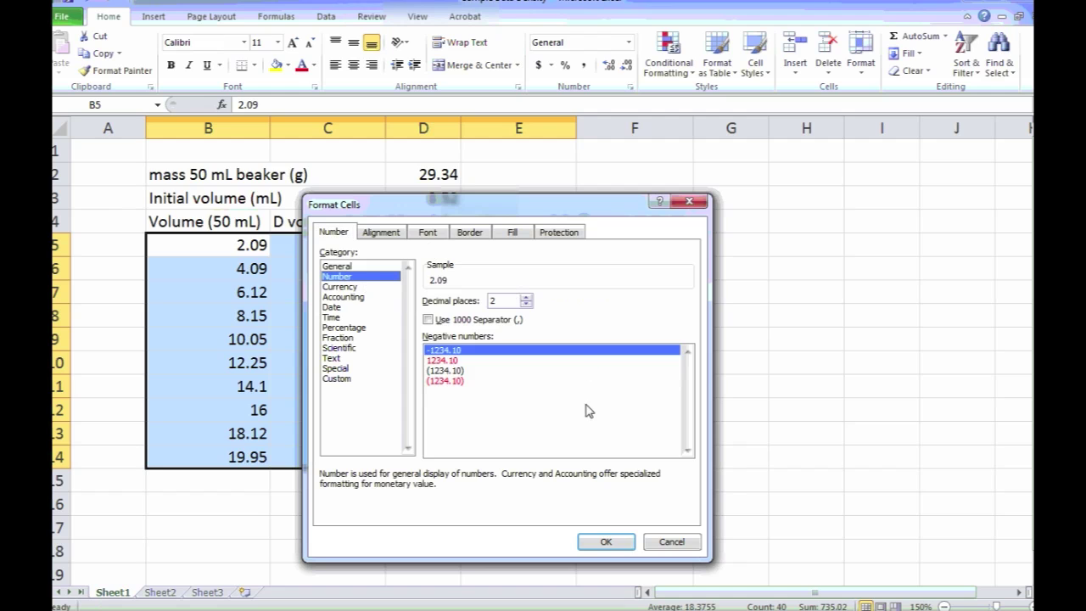
pyautogui.click(606, 541)
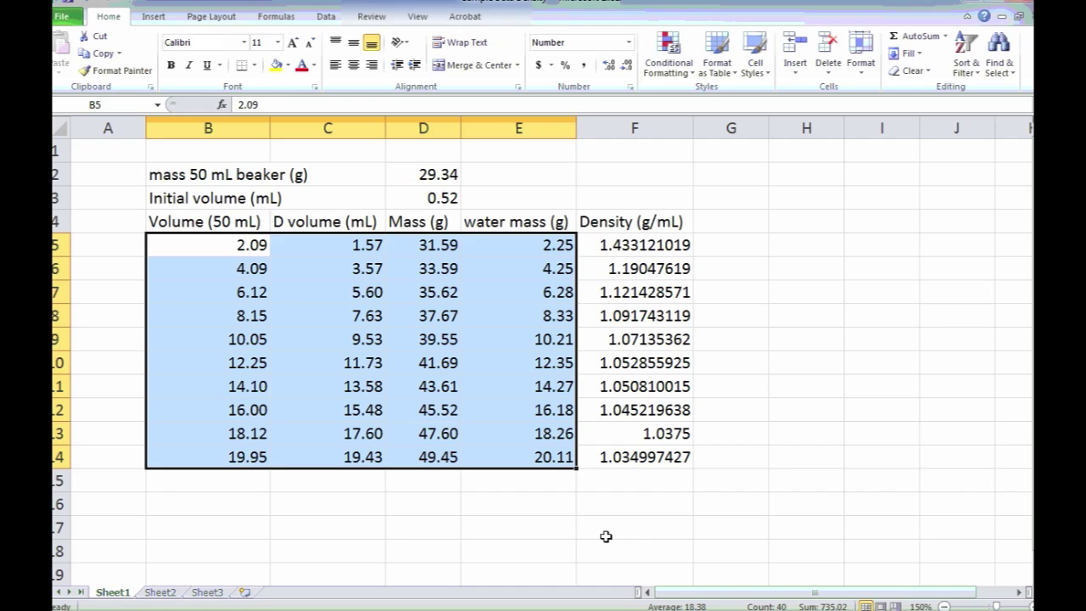
pyautogui.click(772, 345)
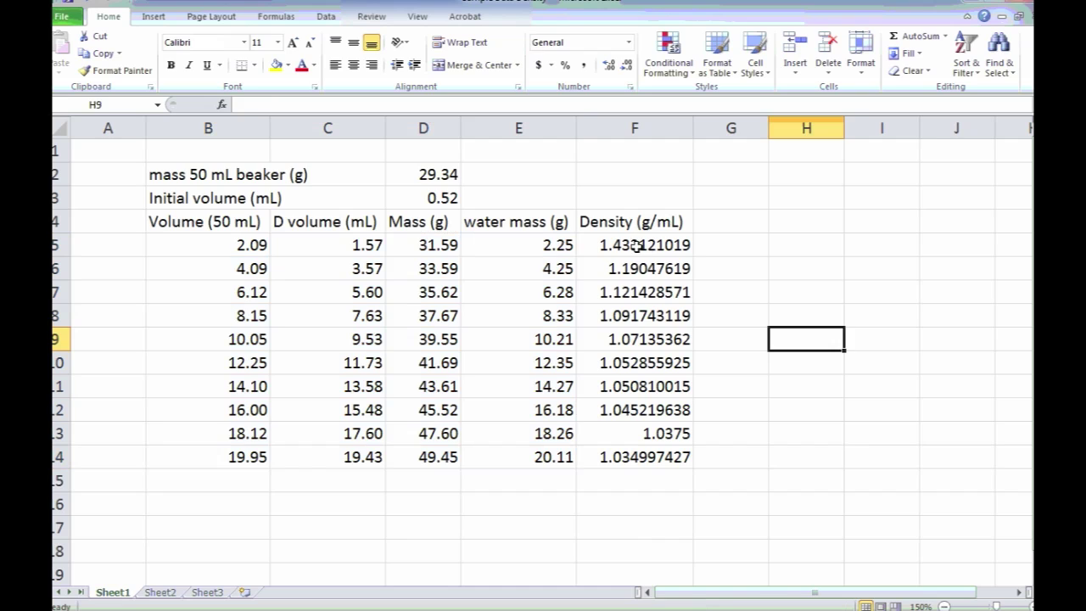
# - Apply the same two-decimal format to densities F5:F9, showing 1.43 to 1.07
pyautogui.moveTo(636, 244); pyautogui.dragTo(640, 316)
pyautogui.hotkey('ctrl', 'shift', '1')
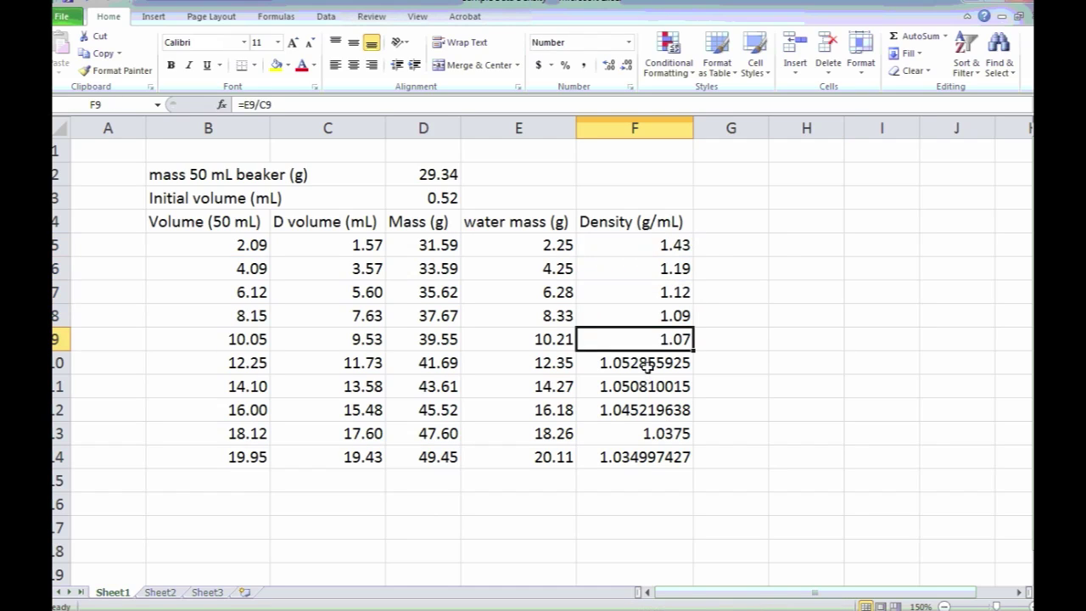
pyautogui.click(645, 362)
pyautogui.moveTo(646, 364); pyautogui.dragTo(661, 450)
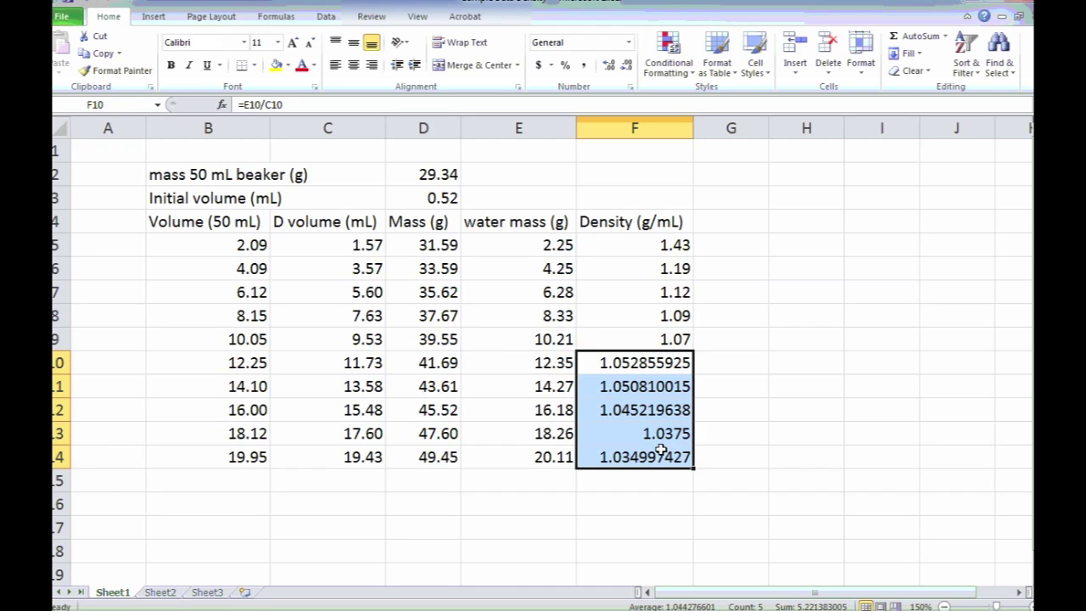
# - Format densities F10:F14 as Number with 3 decimal places, showing 1.053 to 1.035
pyautogui.rightClick(646, 439)
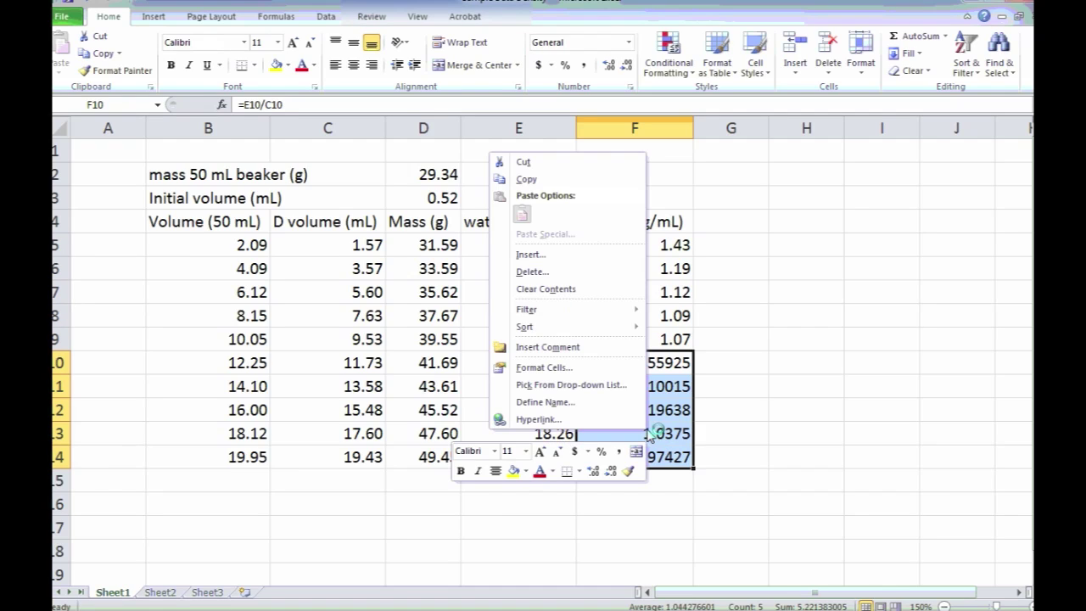
pyautogui.click(592, 365)
pyautogui.click(450, 252)
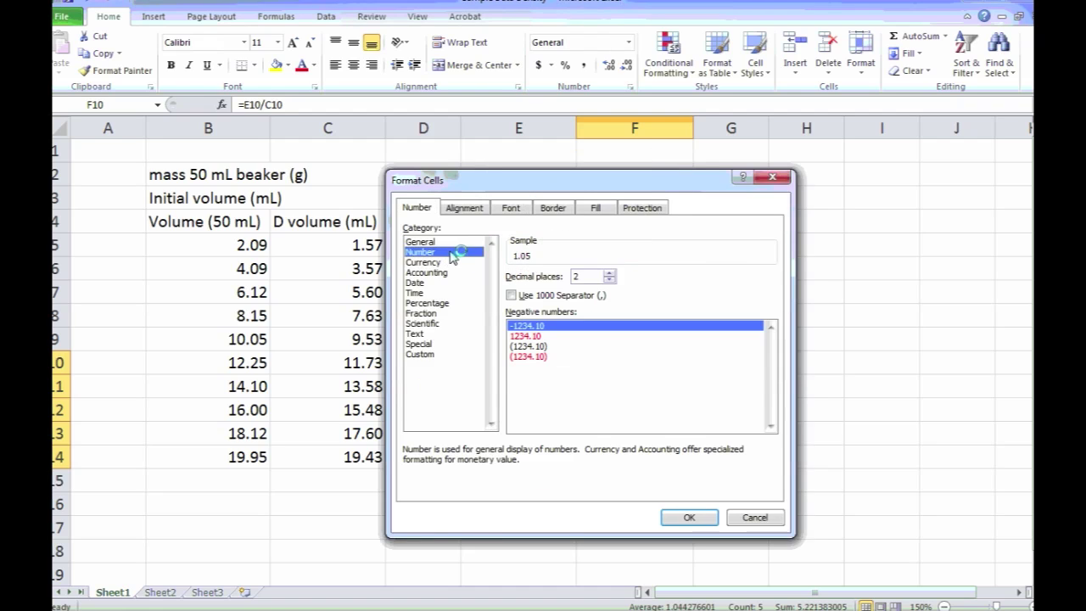
pyautogui.click(612, 271)
pyautogui.click(609, 273)
pyautogui.click(691, 519)
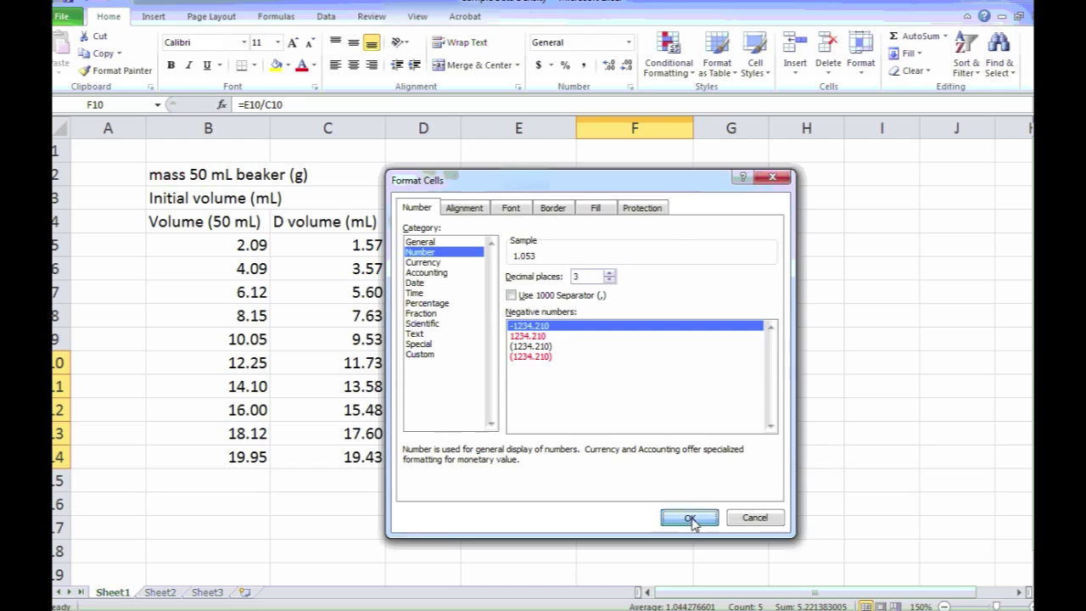
pyautogui.click(725, 379)
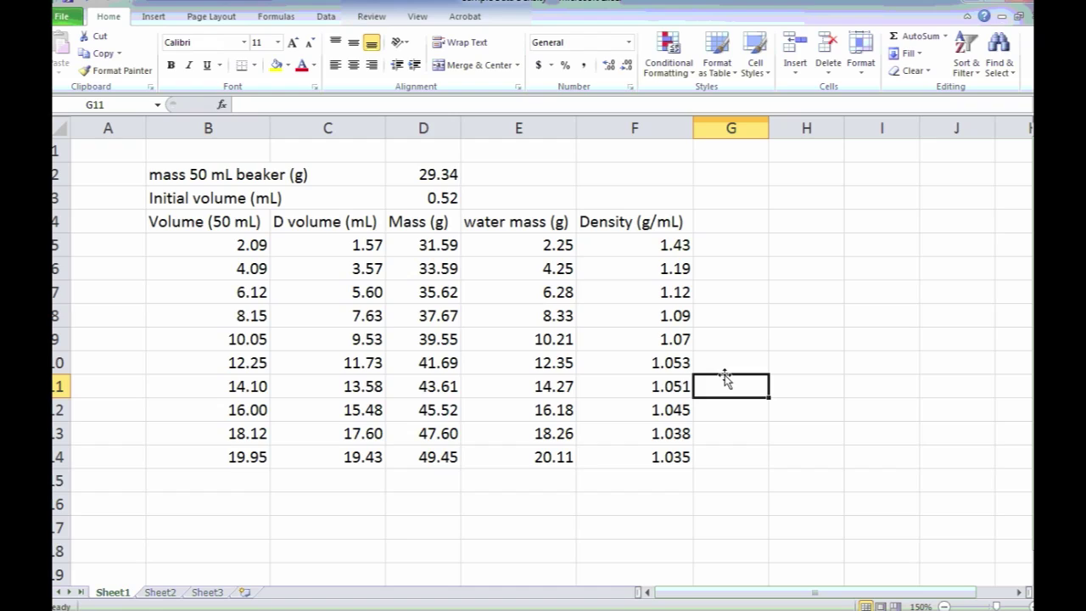
# - Enter =average(F5:F14) in F15, showing an average density of 1.11
pyautogui.click(657, 485)
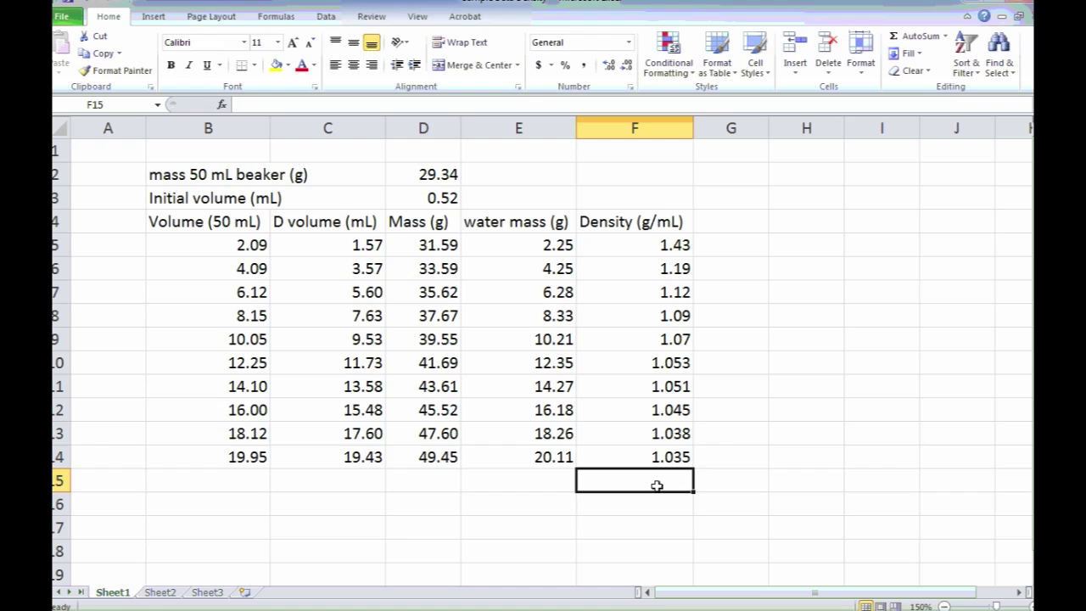
pyautogui.write('=')
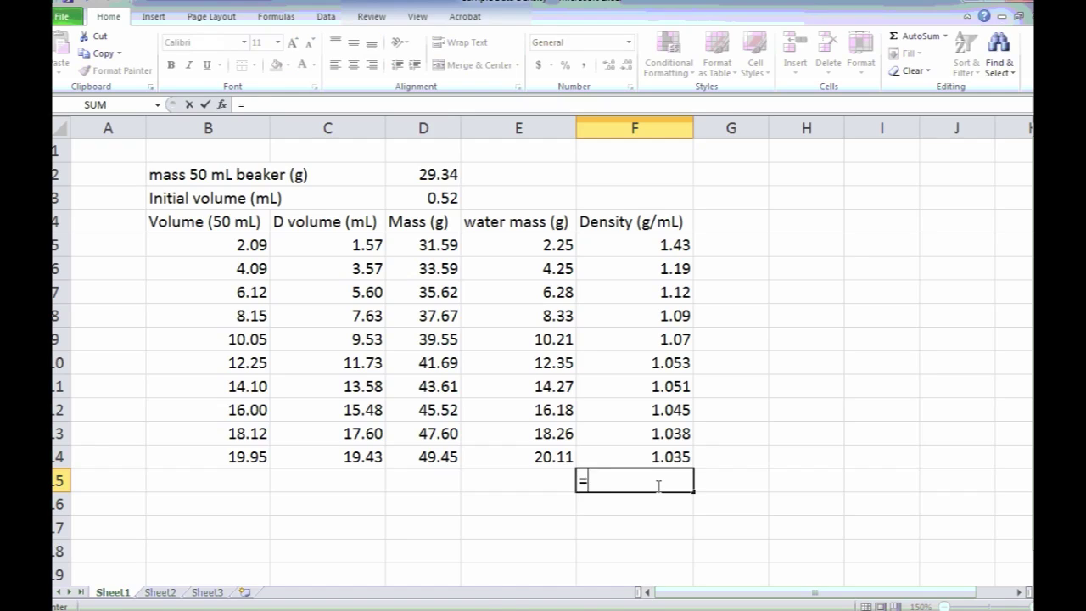
pyautogui.write('average(')
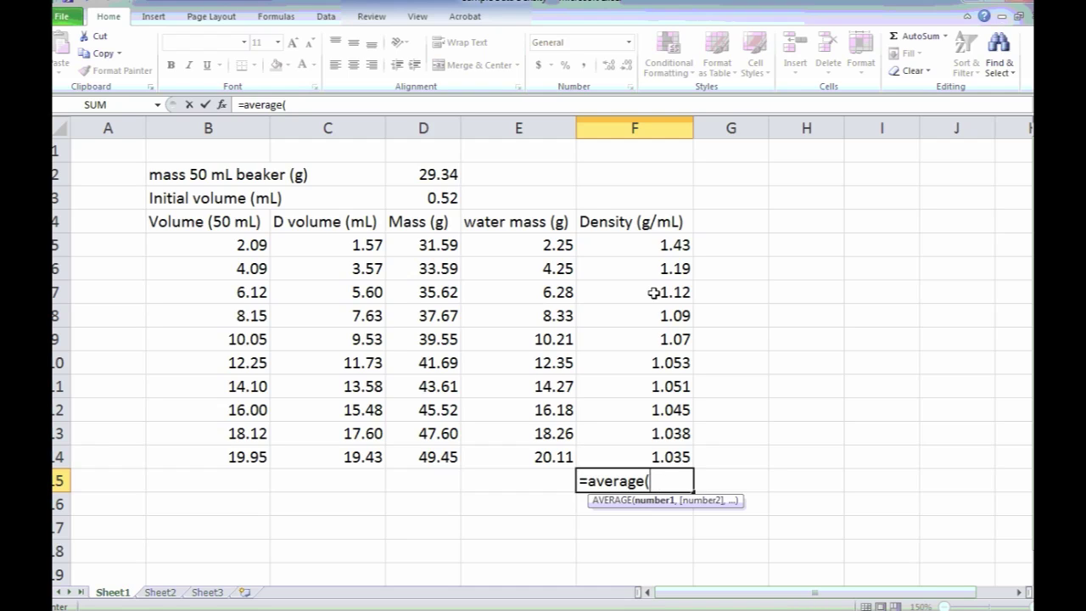
pyautogui.moveTo(648, 246); pyautogui.dragTo(643, 456)
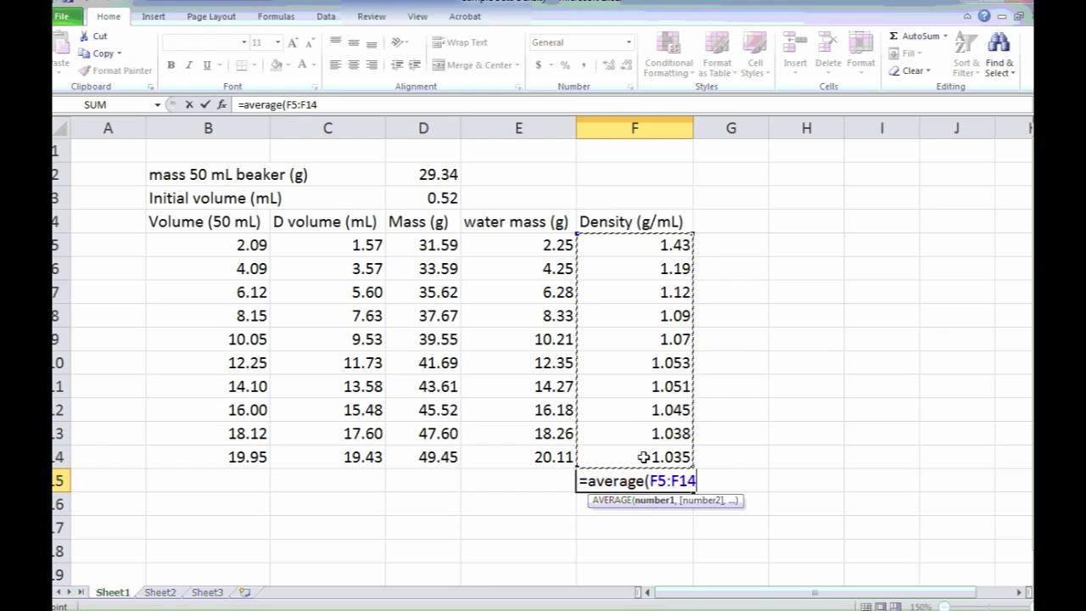
pyautogui.write(')')
pyautogui.press('Return')
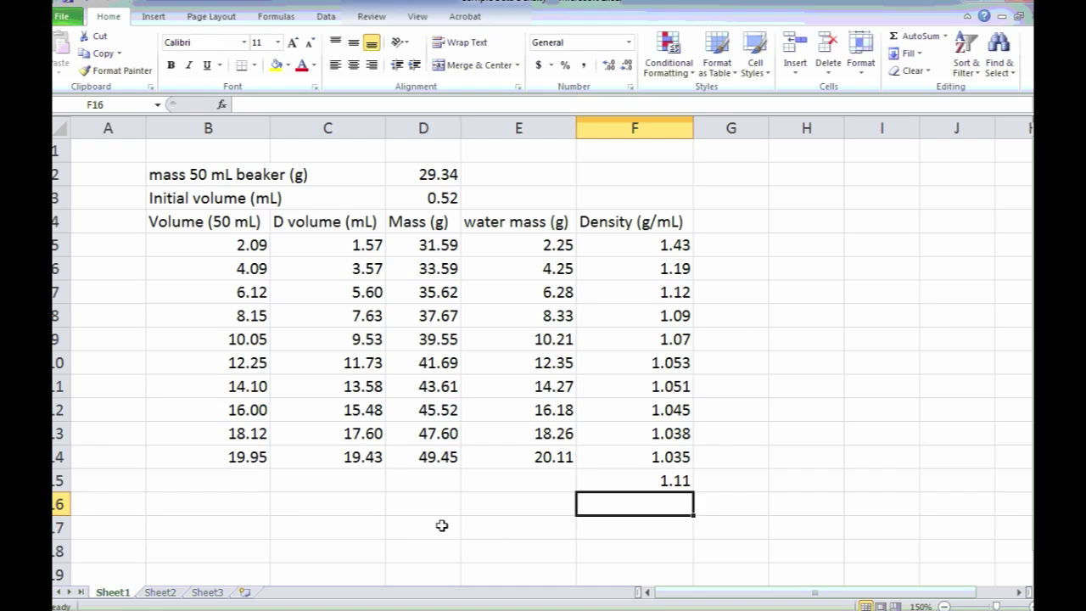
# - Insert an empty Scatter with only Markers chart and move it up and to the right
pyautogui.click(346, 505)
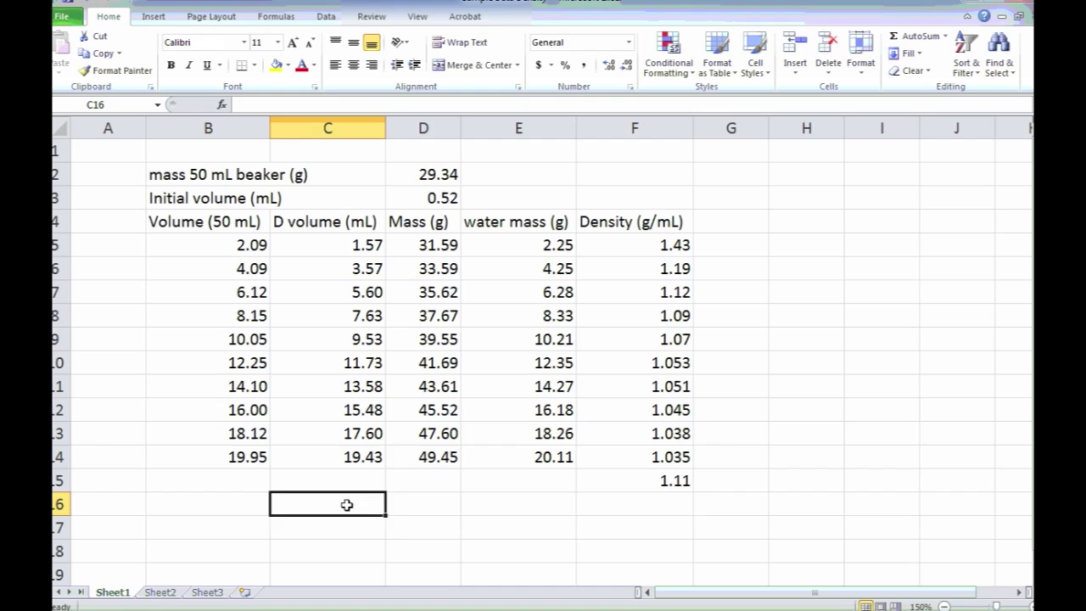
pyautogui.click(158, 17)
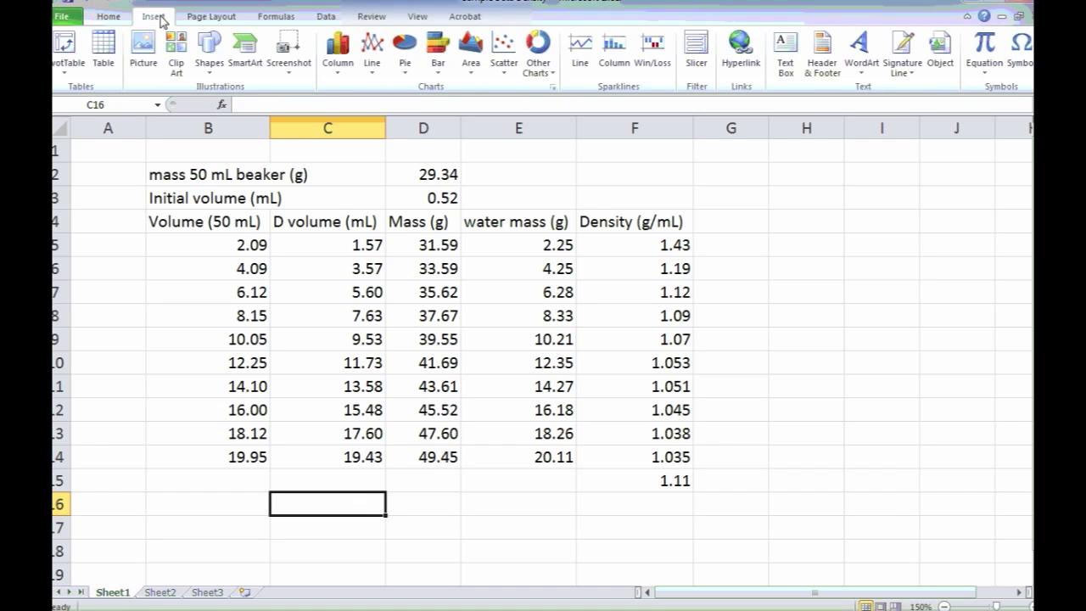
pyautogui.click(509, 63)
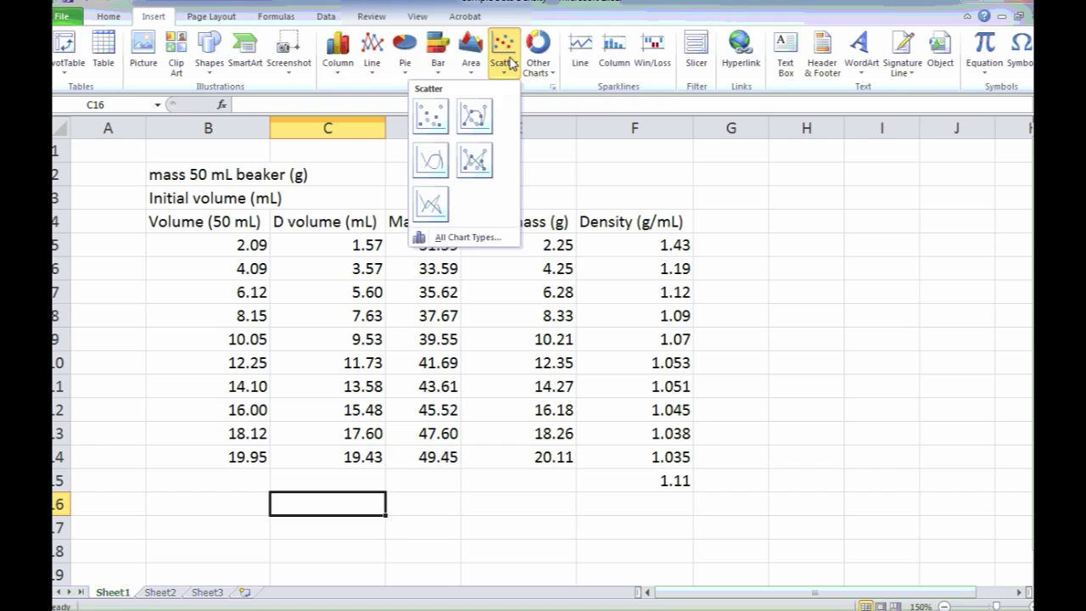
pyautogui.click(431, 116)
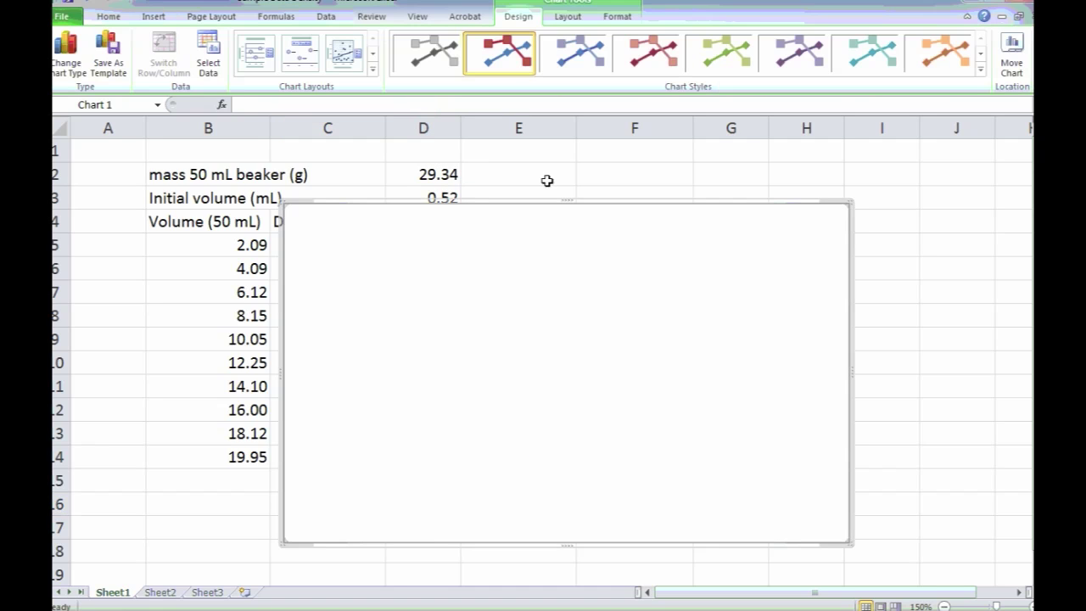
pyautogui.moveTo(686, 267); pyautogui.dragTo(751, 229)
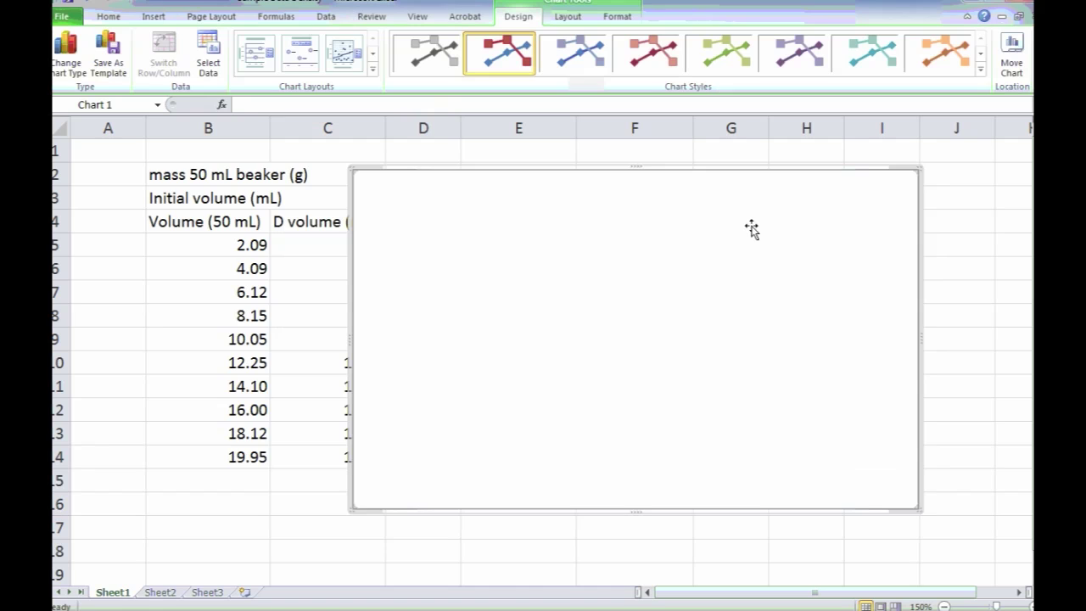
pyautogui.rightClick(752, 229)
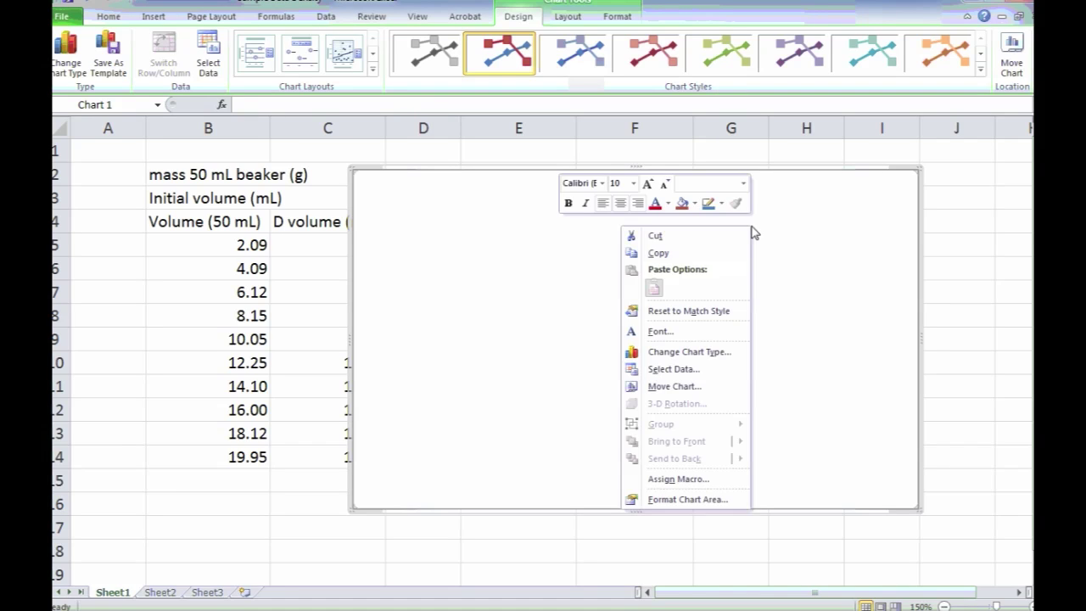
# - Move the chart below the table and start adding a new series in Select Data
pyautogui.click(711, 375)
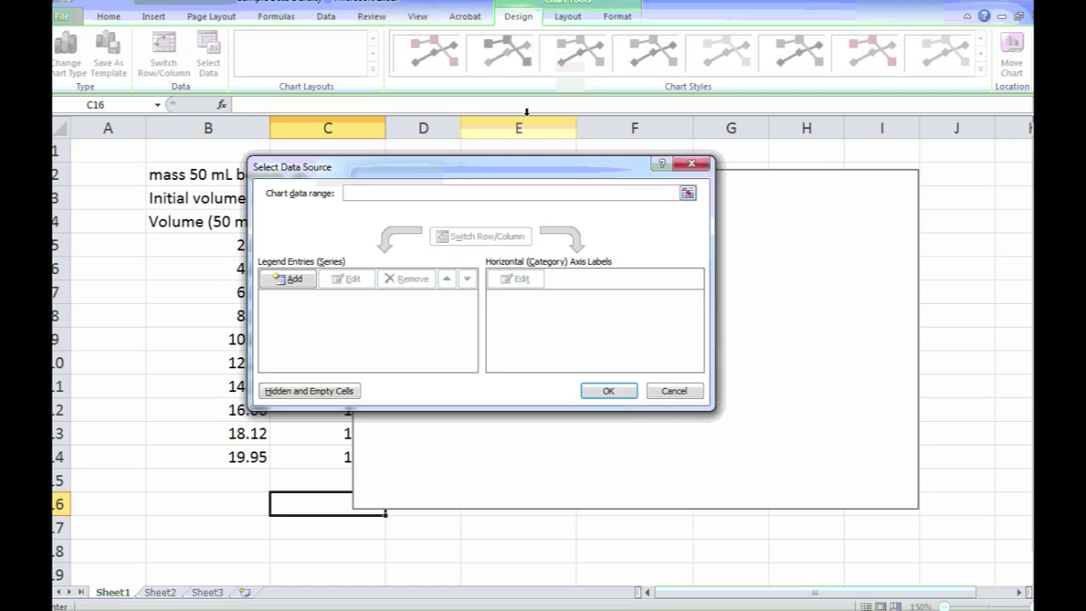
pyautogui.click(683, 390)
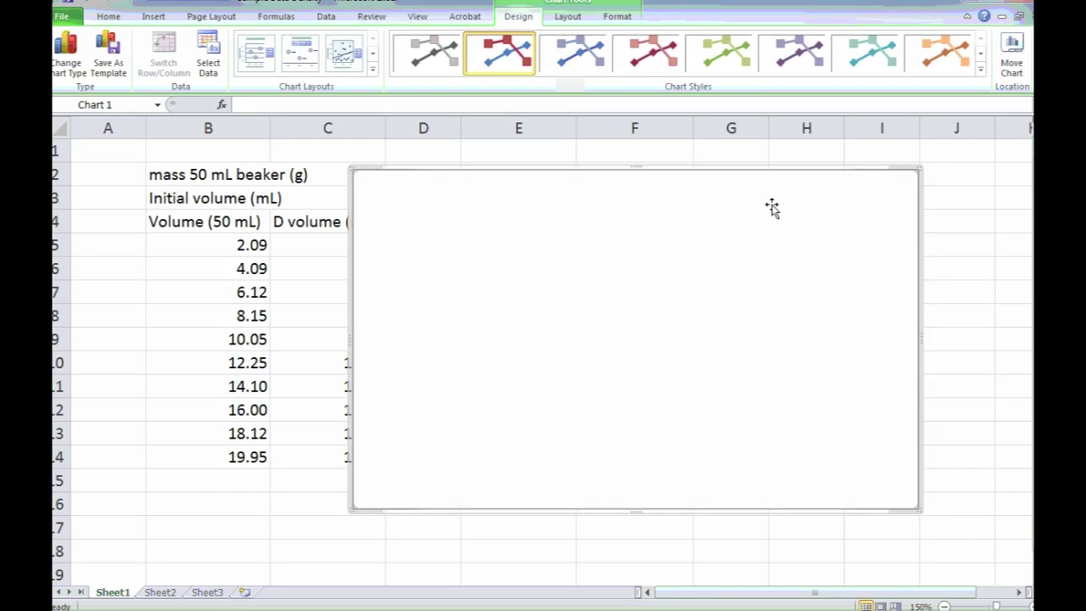
pyautogui.moveTo(771, 207); pyautogui.dragTo(749, 519)
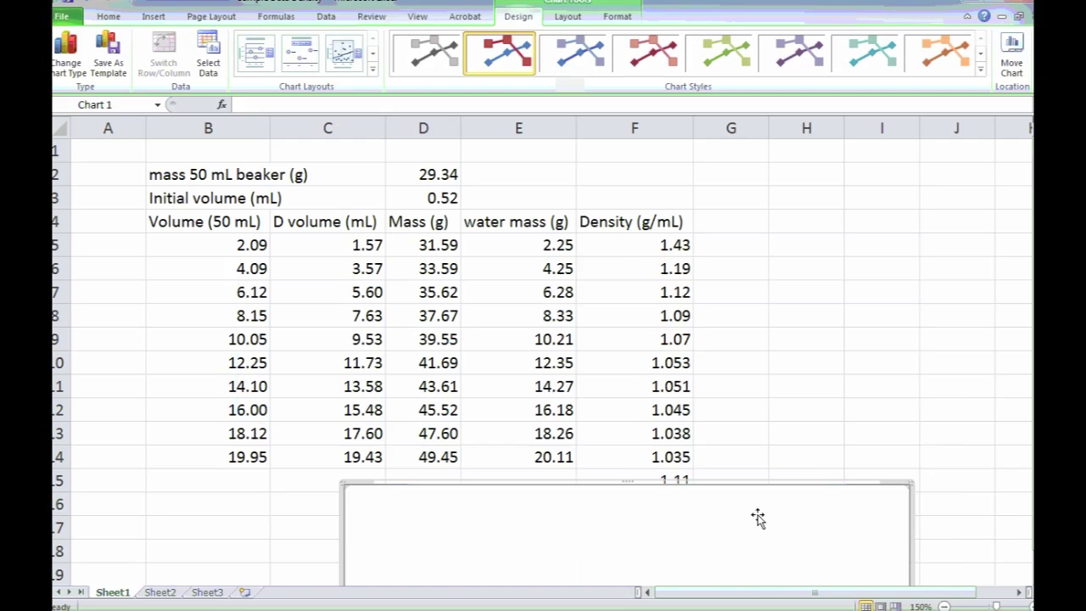
pyautogui.rightClick(757, 517)
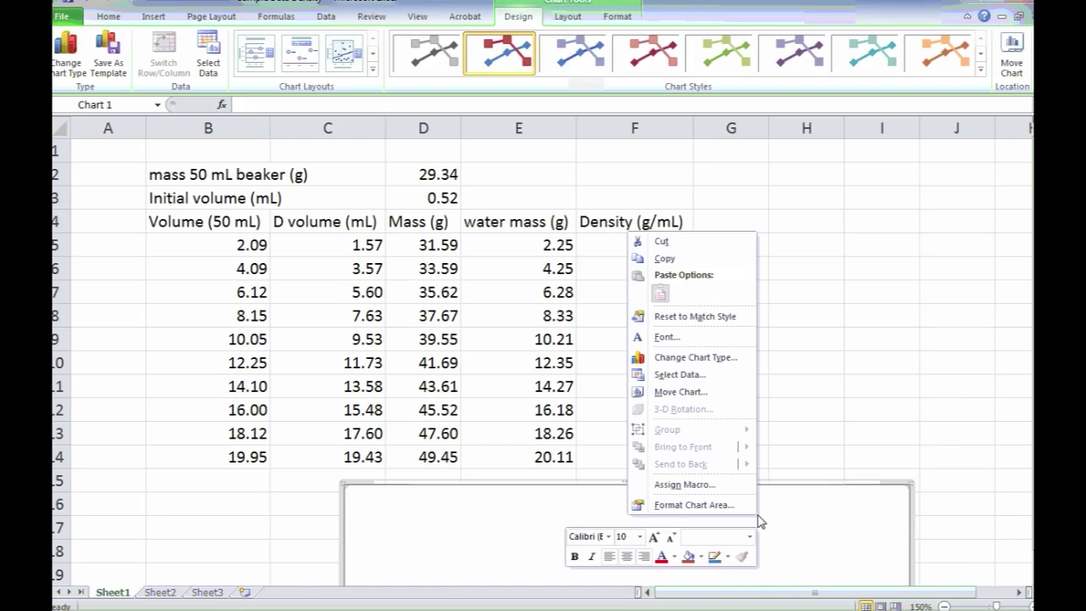
pyautogui.click(700, 374)
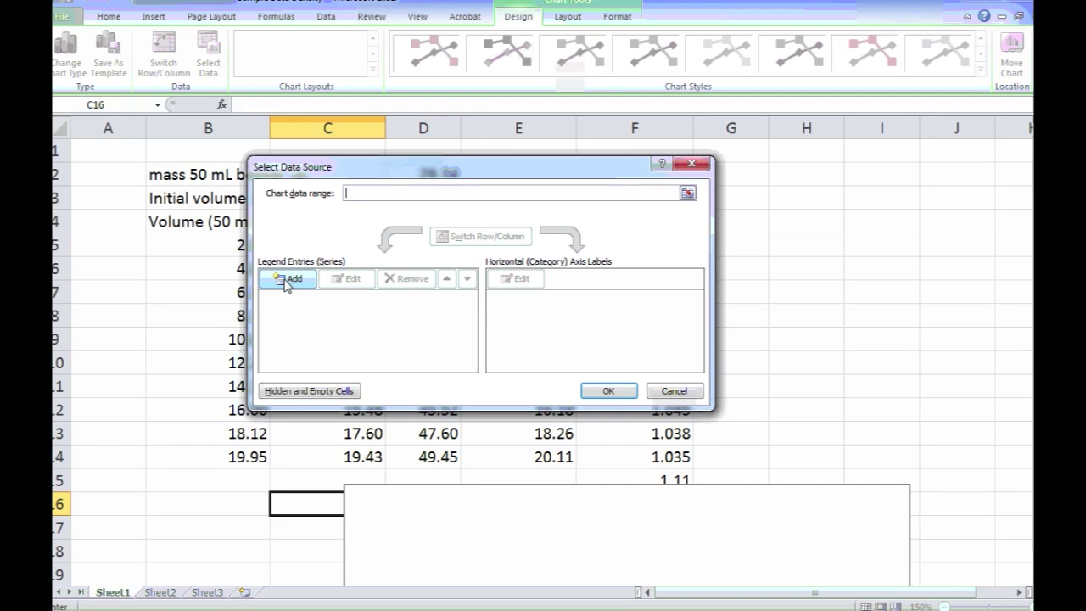
pyautogui.click(287, 281)
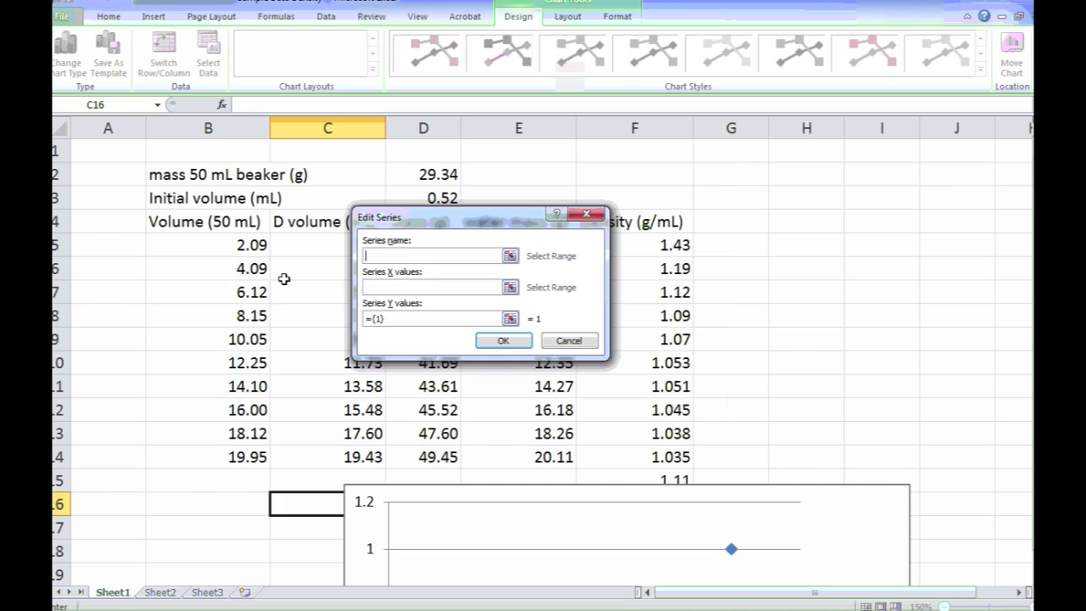
pyautogui.moveTo(448, 217); pyautogui.dragTo(836, 156)
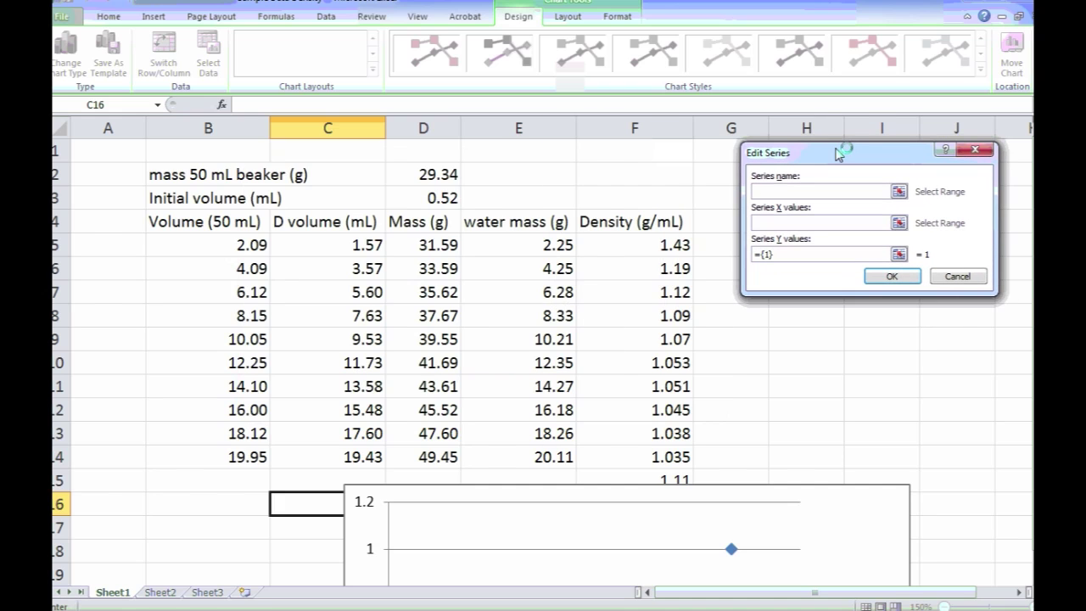
# - Set the series Y values to E5:E14 and X values to C5:C14, and apply
pyautogui.click(545, 245)
pyautogui.hotkey('ctrl', 'shift', 'Down')
pyautogui.press('Tab')
pyautogui.press('BackSpace')
pyautogui.moveTo(532, 243); pyautogui.dragTo(526, 451)
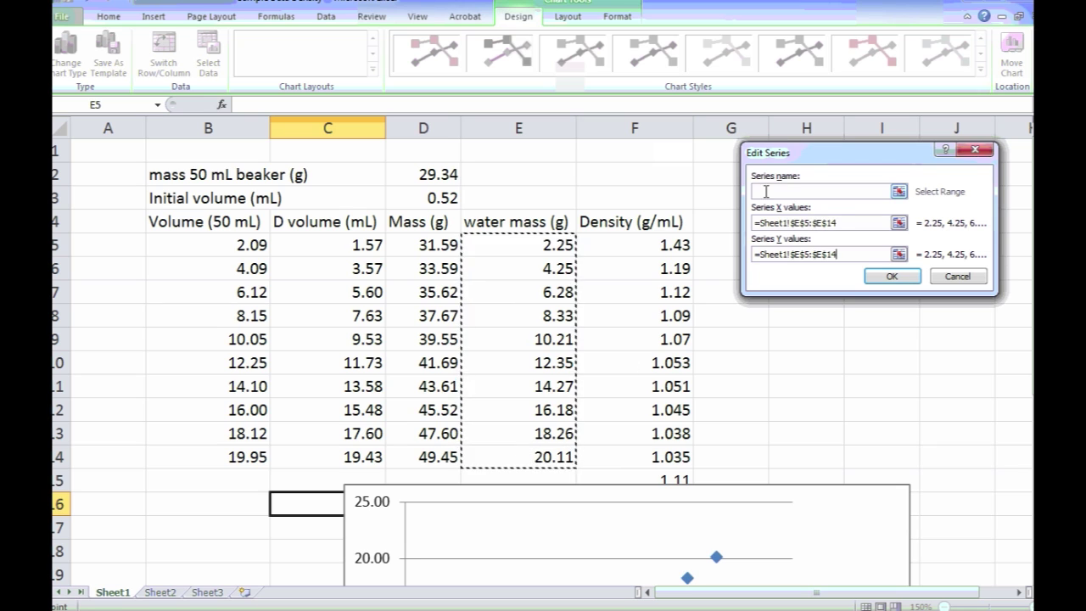
pyautogui.moveTo(850, 222); pyautogui.dragTo(747, 226)
pyautogui.press('BackSpace')
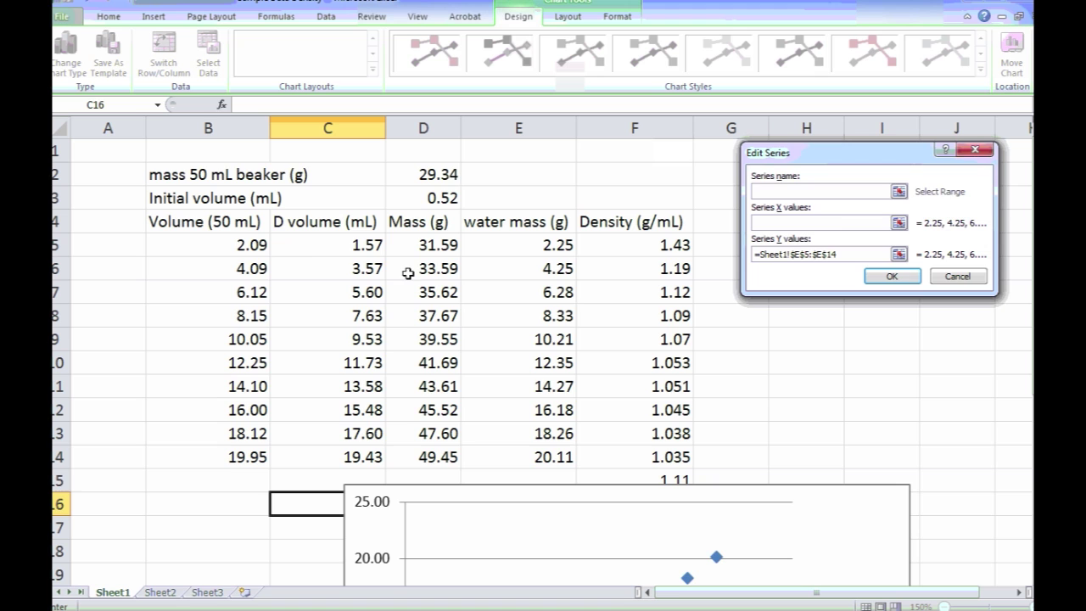
pyautogui.moveTo(326, 242); pyautogui.dragTo(314, 450)
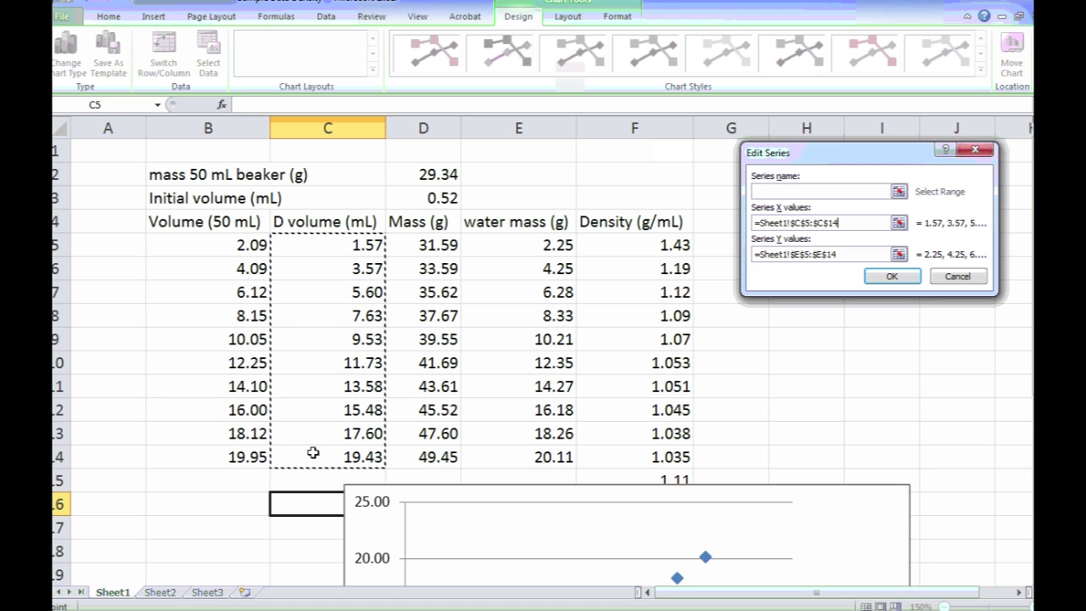
pyautogui.click(892, 276)
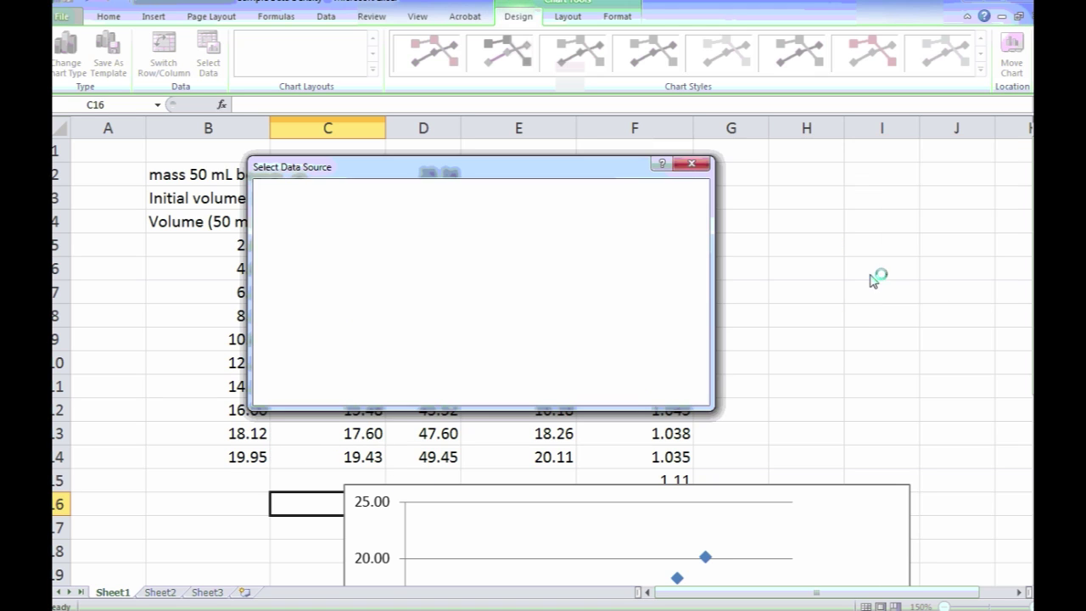
pyautogui.click(627, 391)
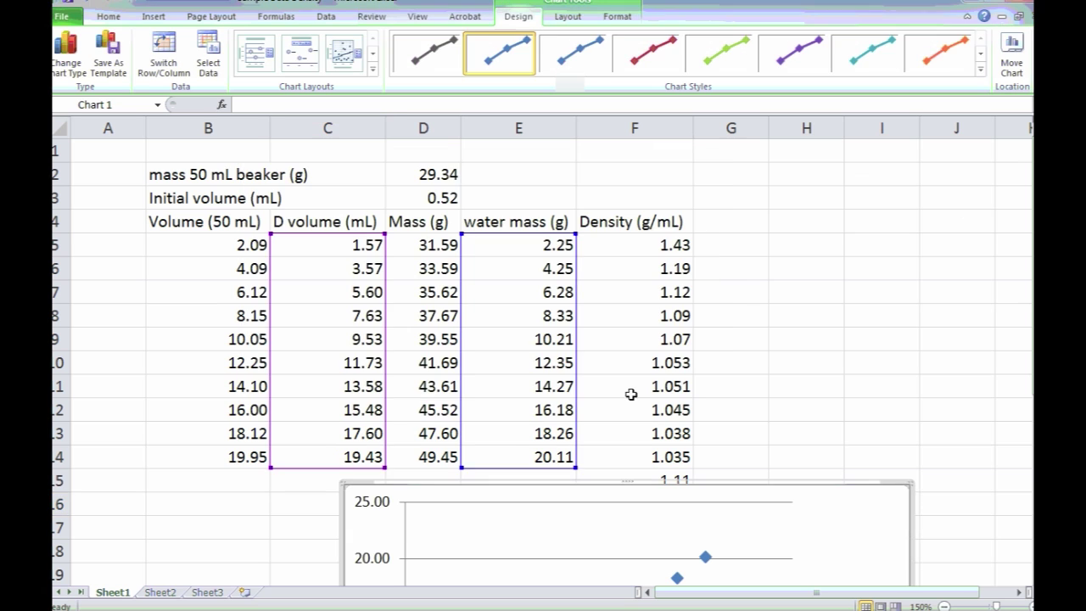
# - Add a linear trendline showing y = 0.9996x + 0.6815, nudging the equation label higher
pyautogui.moveTo(843, 492); pyautogui.dragTo(807, 201)
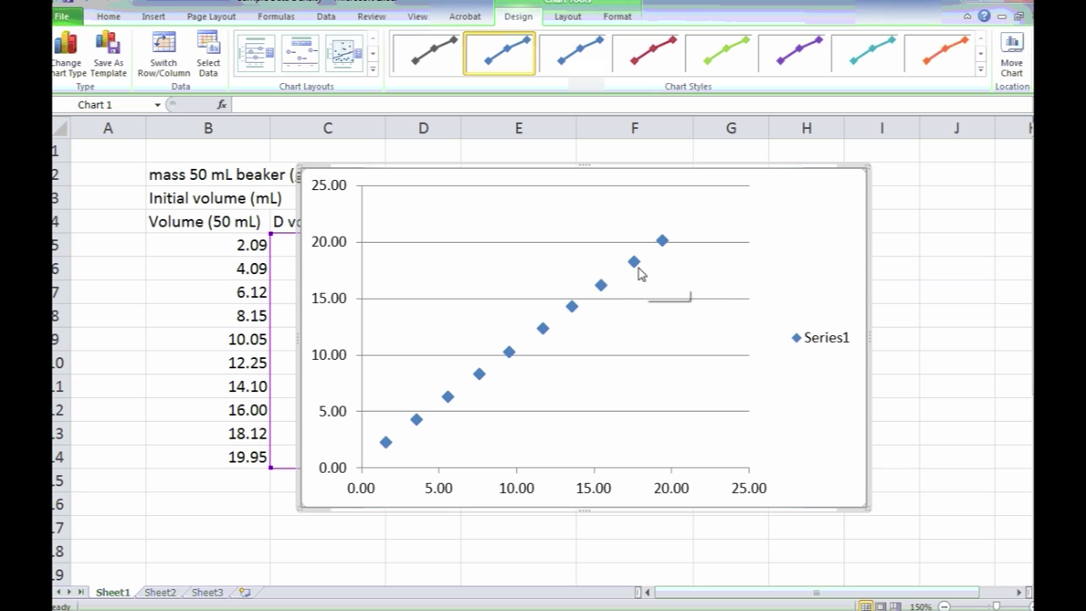
pyautogui.click(635, 262)
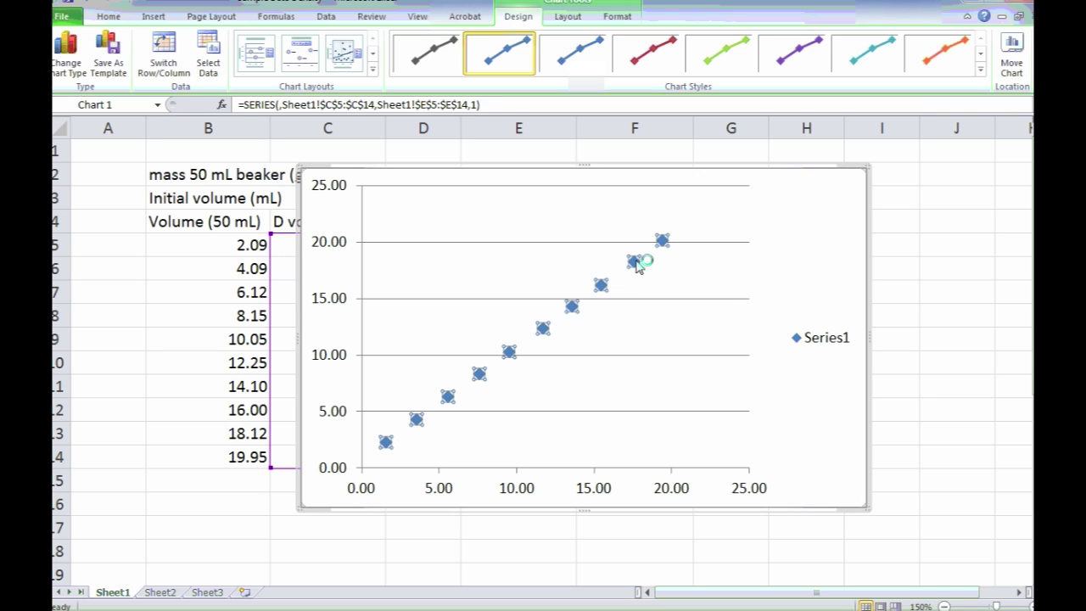
pyautogui.rightClick(638, 264)
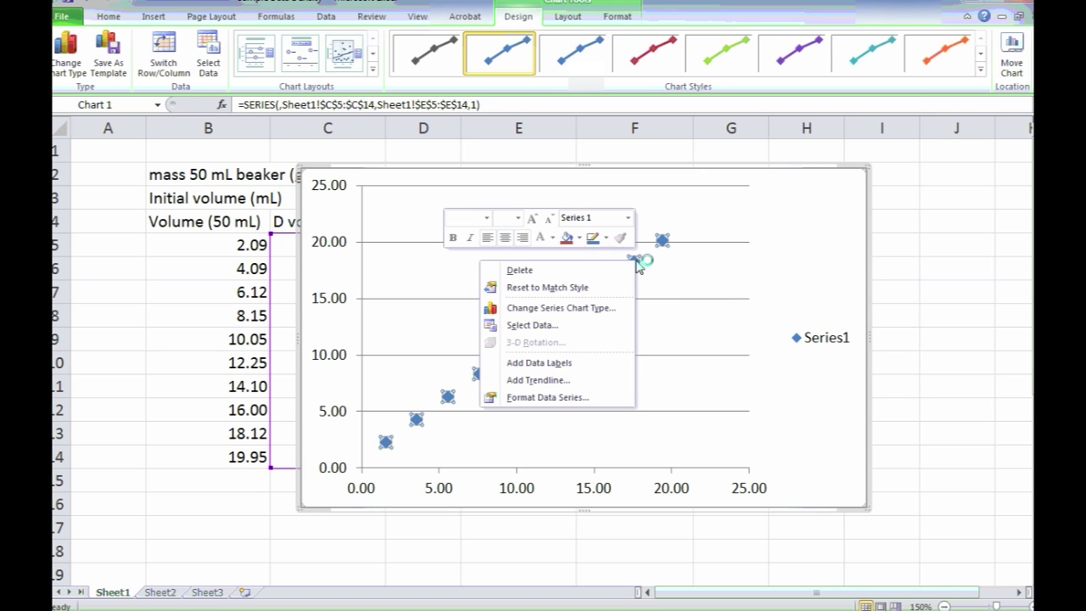
pyautogui.click(553, 380)
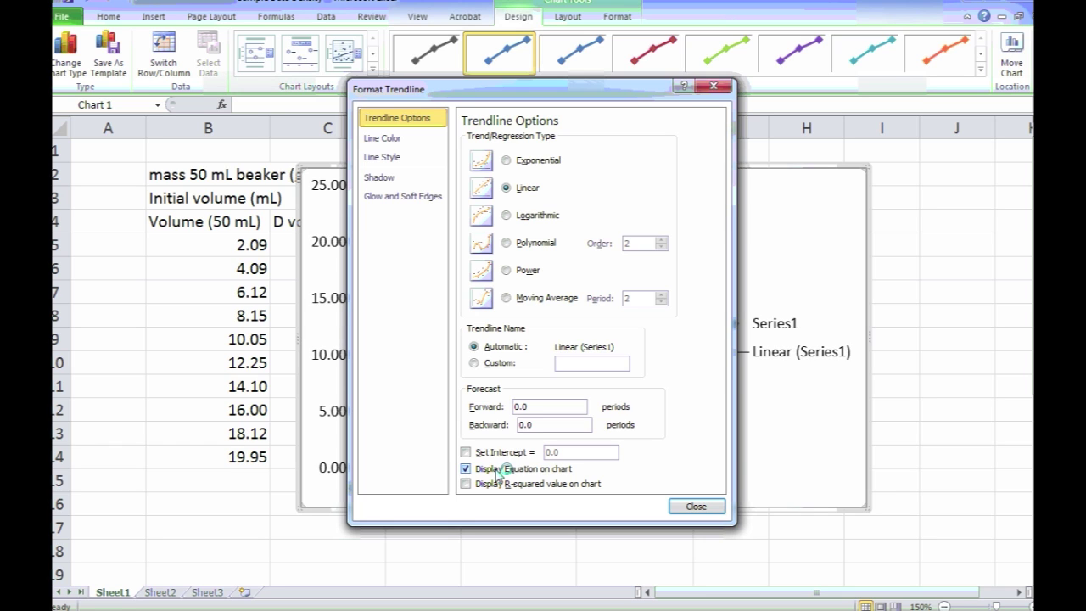
pyautogui.click(703, 507)
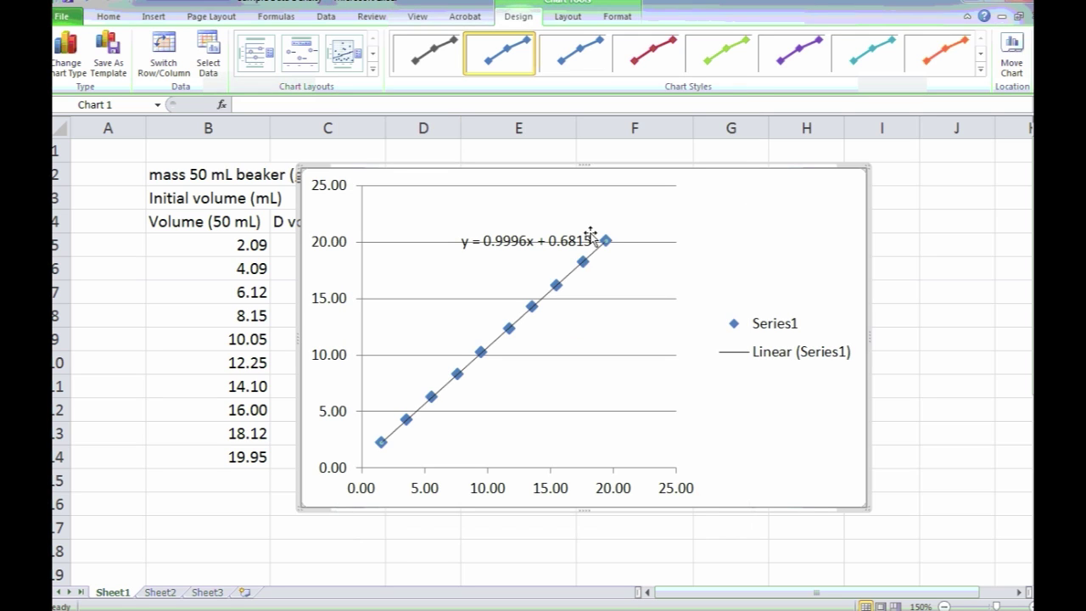
pyautogui.click(577, 236)
pyautogui.moveTo(571, 233); pyautogui.dragTo(574, 213)
pyautogui.click(790, 257)
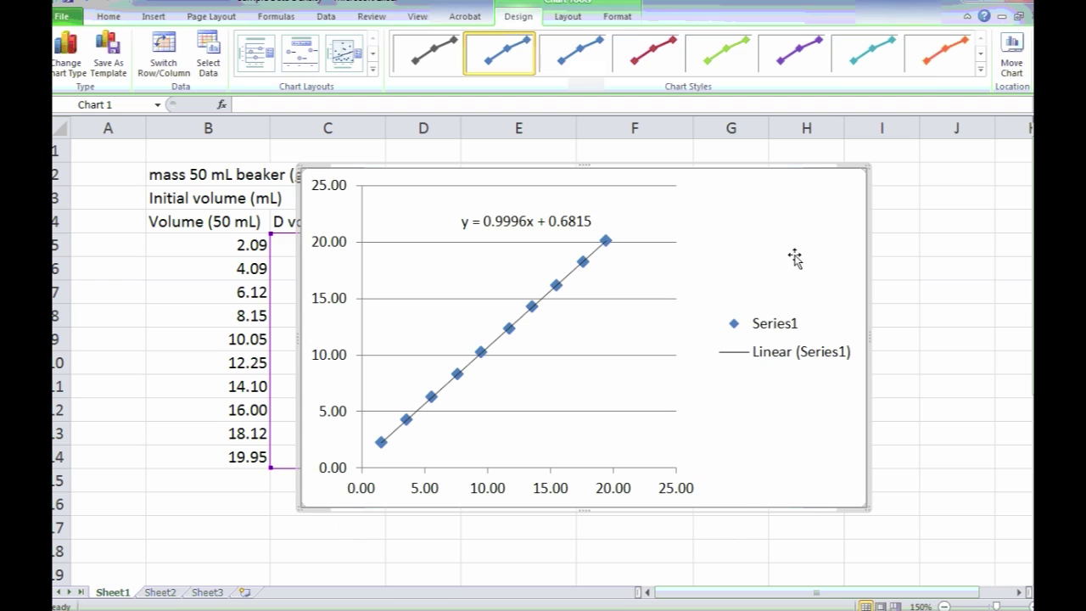
# - Drag the chart down below the density table so it no longer covers the data
pyautogui.moveTo(794, 257); pyautogui.dragTo(742, 575)
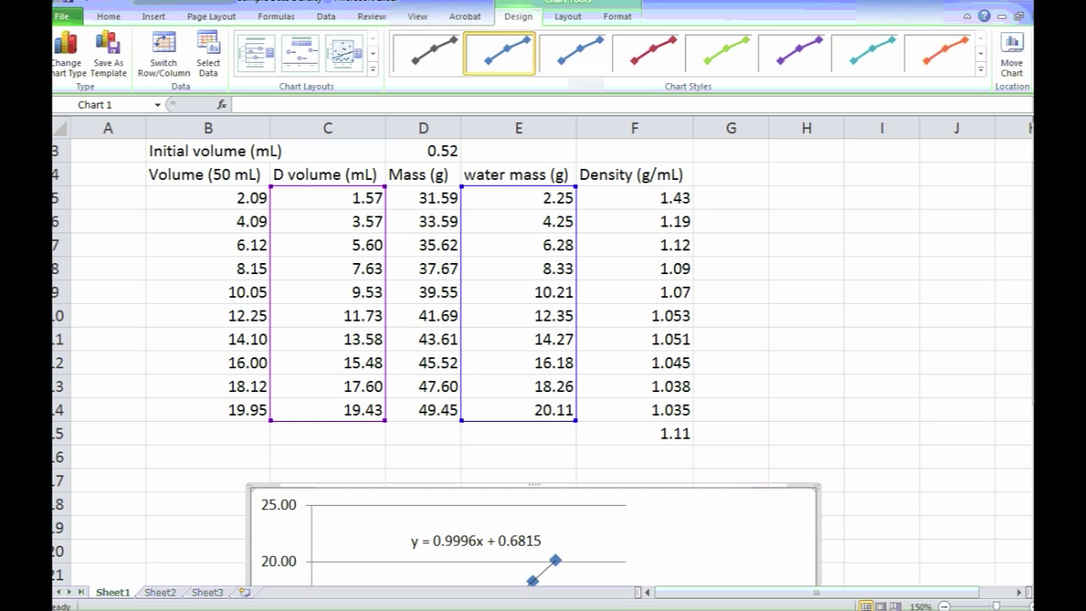
# - Arrange the Word window beside Excel and move the chart up over the data columns
pyautogui.hotkey('alt', 'Tab')
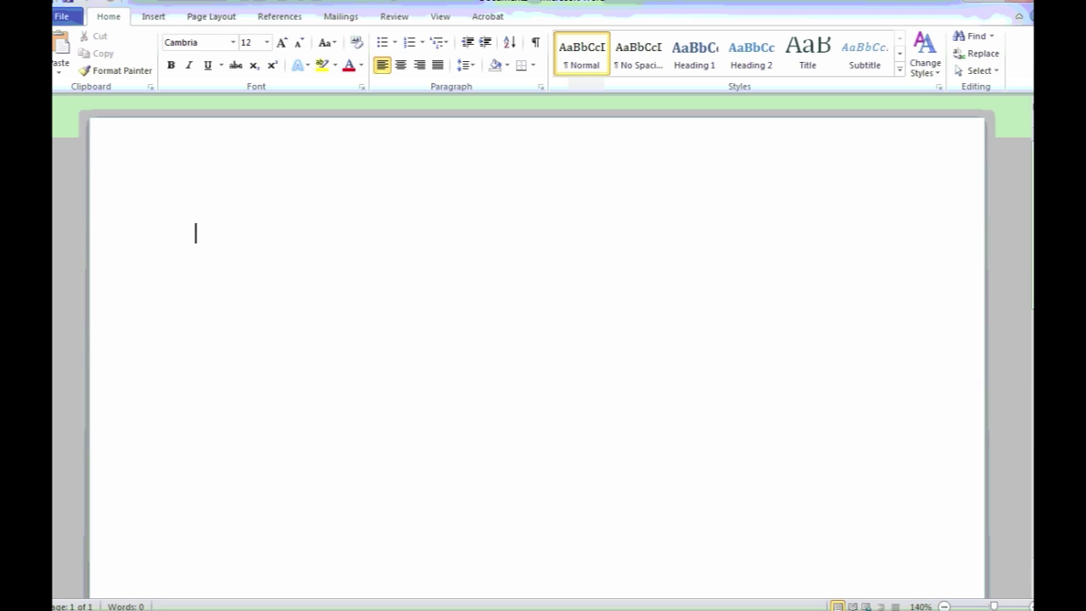
pyautogui.hotkey('alt', 'Tab')
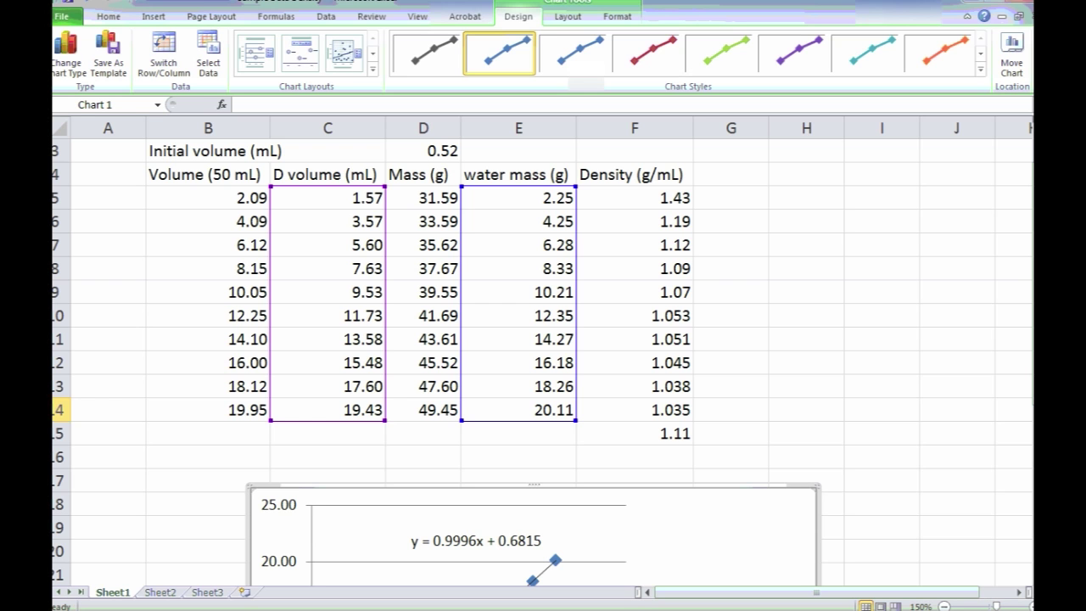
pyautogui.hotkey('alt', 'Tab')
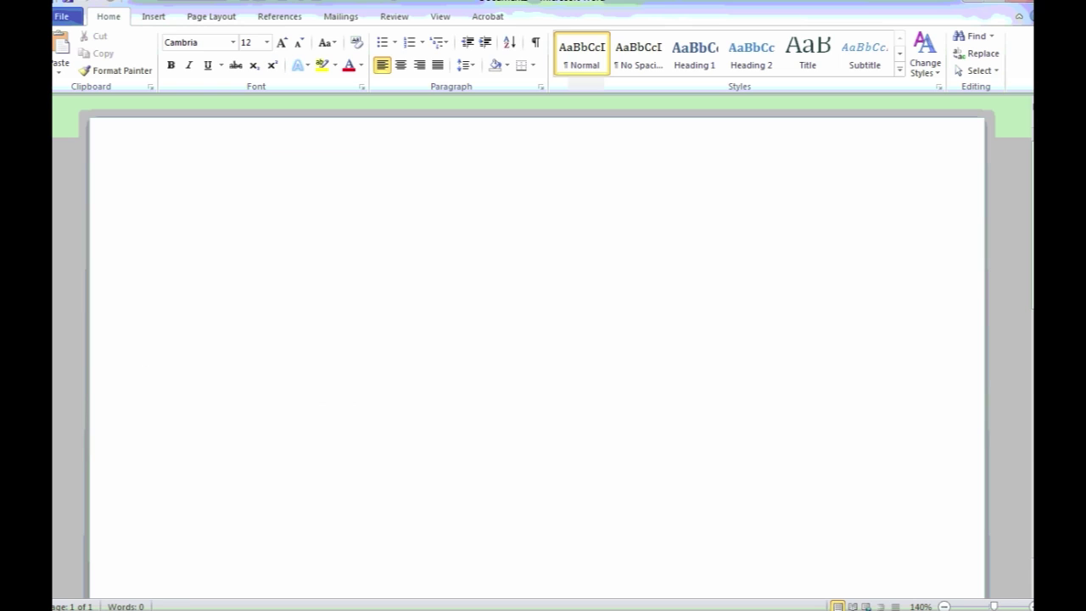
pyautogui.doubleClick(606, 15)
pyautogui.moveTo(579, 112); pyautogui.dragTo(435, 11)
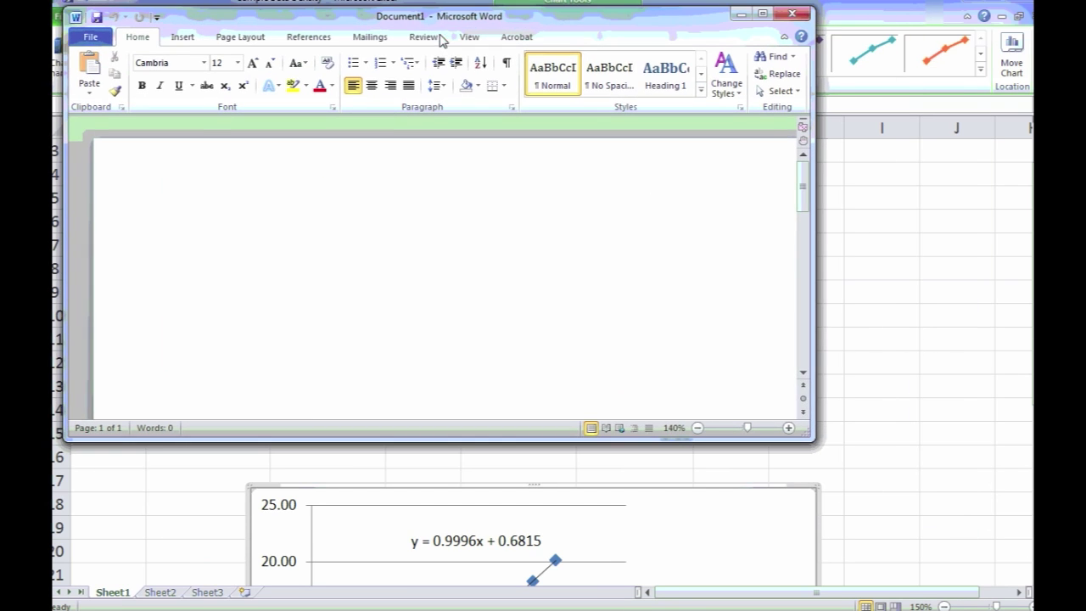
pyautogui.click(728, 514)
pyautogui.moveTo(744, 514); pyautogui.dragTo(731, 188)
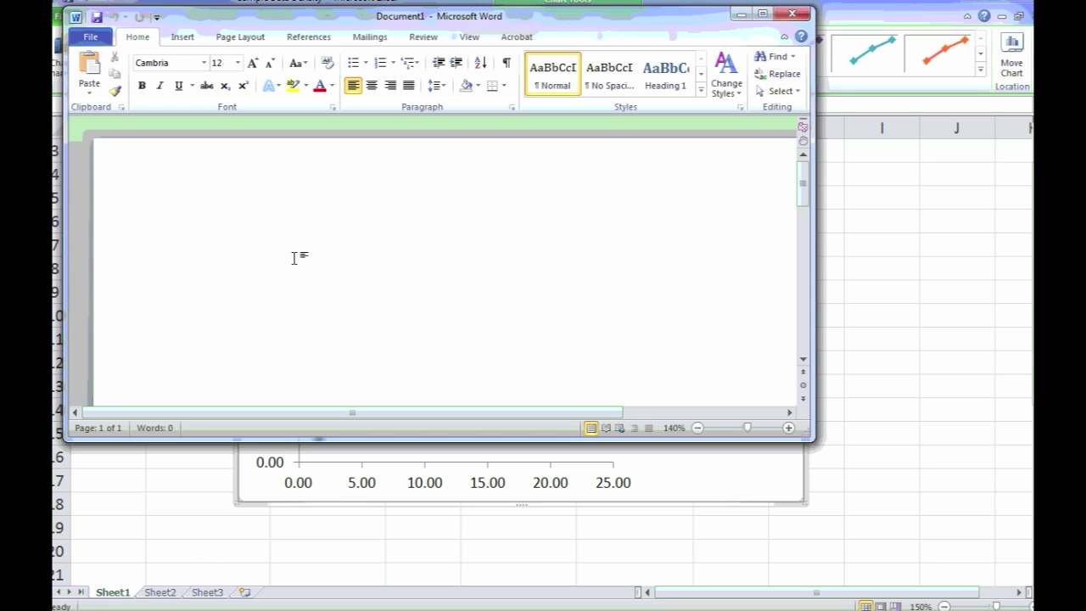
# - Paste the chart into Word, enlarge the Word window, and move the Excel chart lower
pyautogui.hotkey('ctrl', 'v')
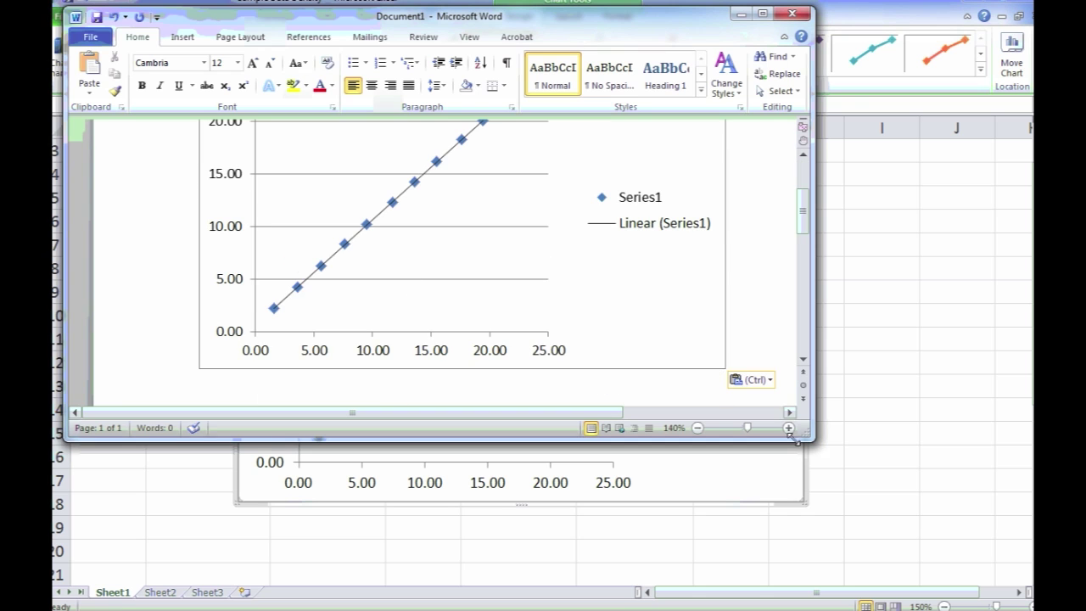
pyautogui.moveTo(812, 440); pyautogui.dragTo(994, 501)
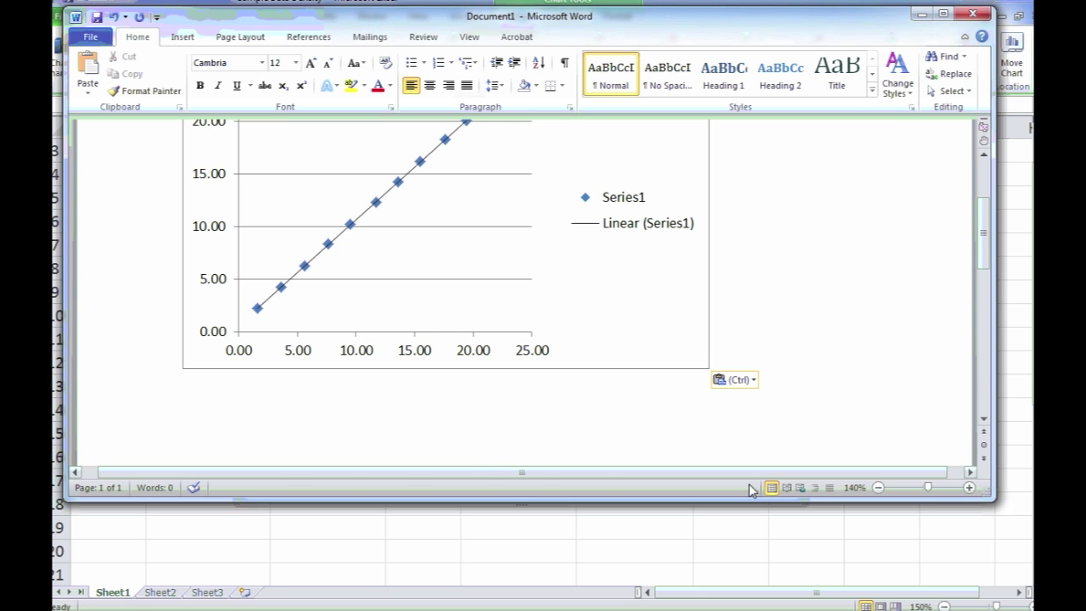
pyautogui.click(767, 526)
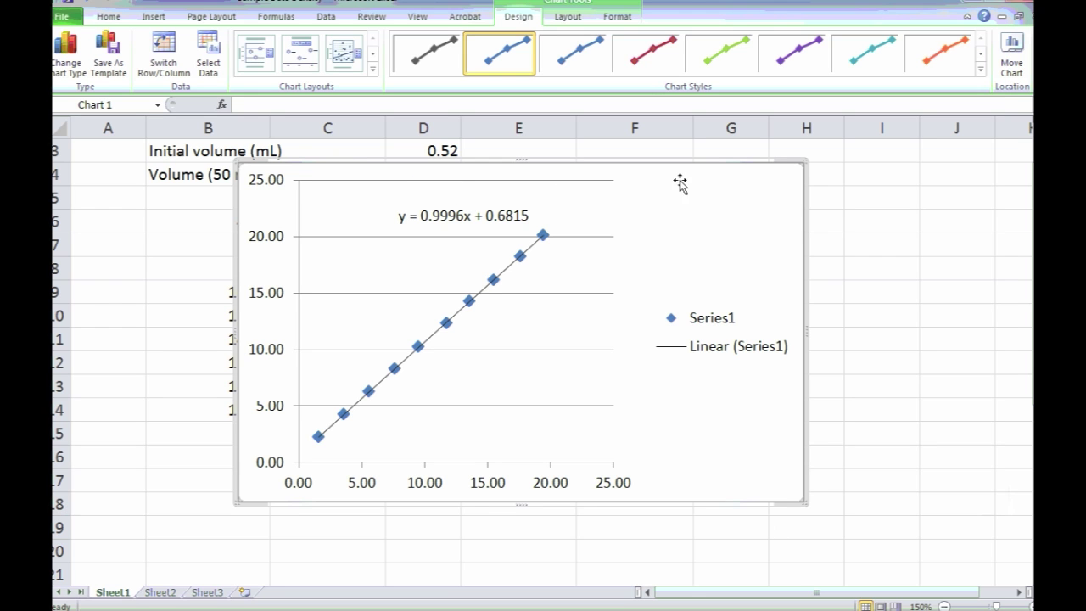
pyautogui.moveTo(682, 181); pyautogui.dragTo(687, 483)
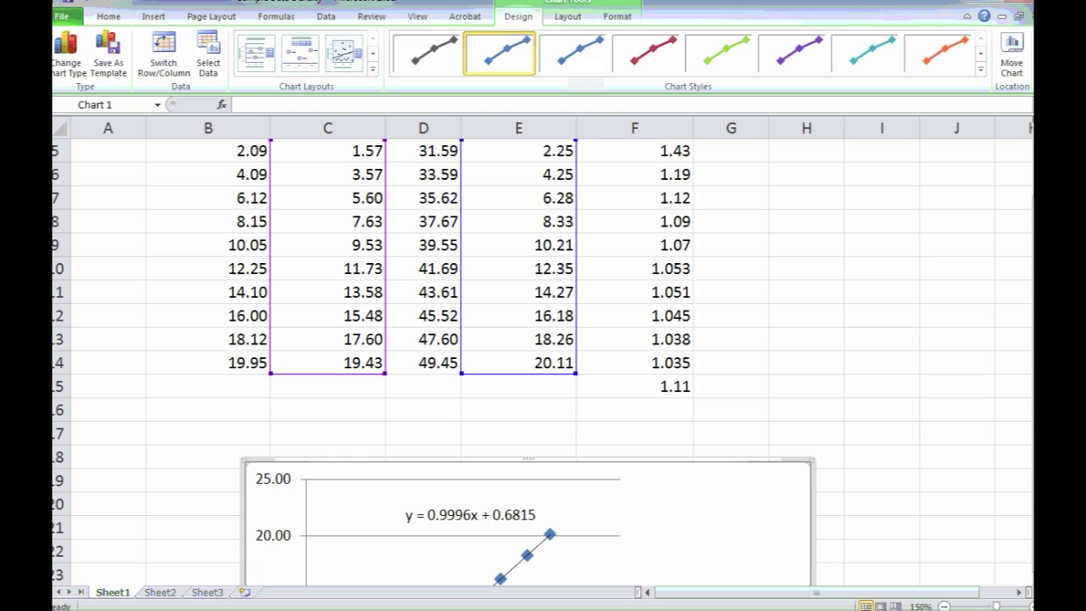
pyautogui.scroll(1, 543, 365)
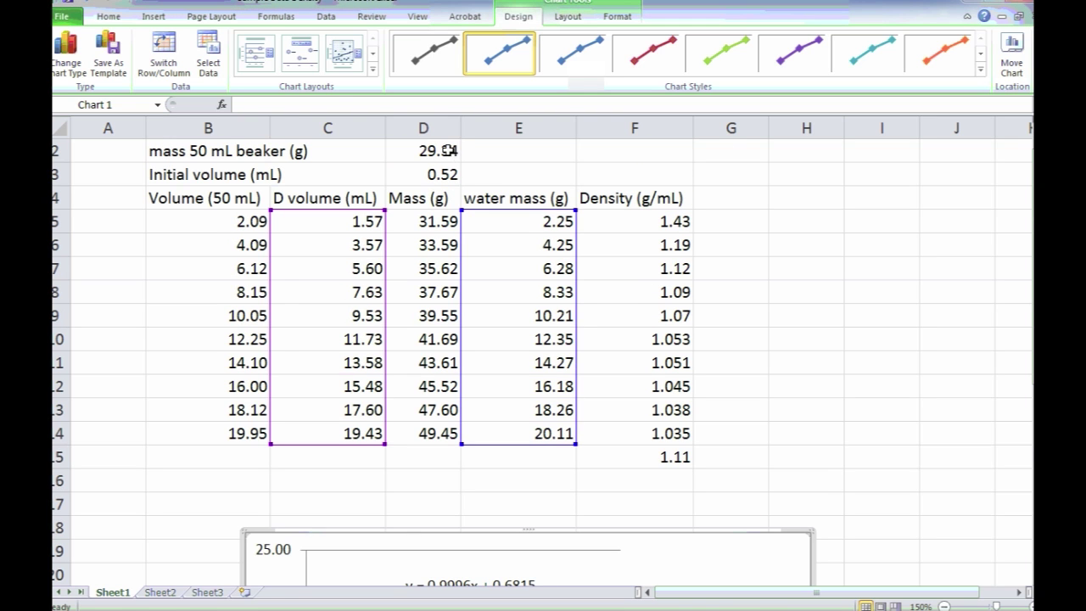
# - Copy the B2:F15 density table and paste it on a new line after the chart in Word
pyautogui.moveTo(266, 147); pyautogui.dragTo(659, 462)
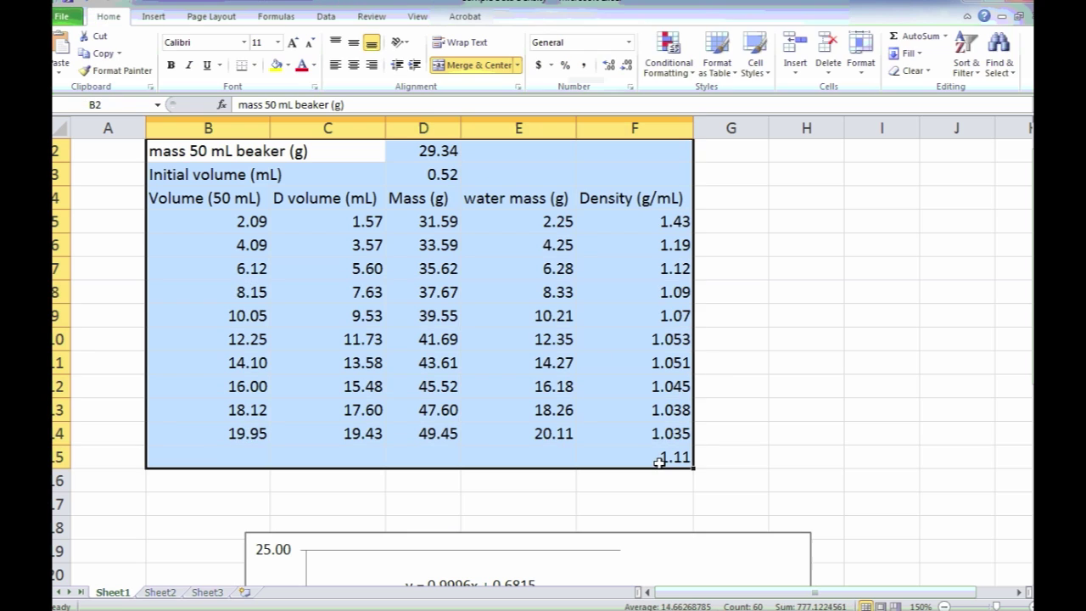
pyautogui.hotkey('ctrl', 'c')
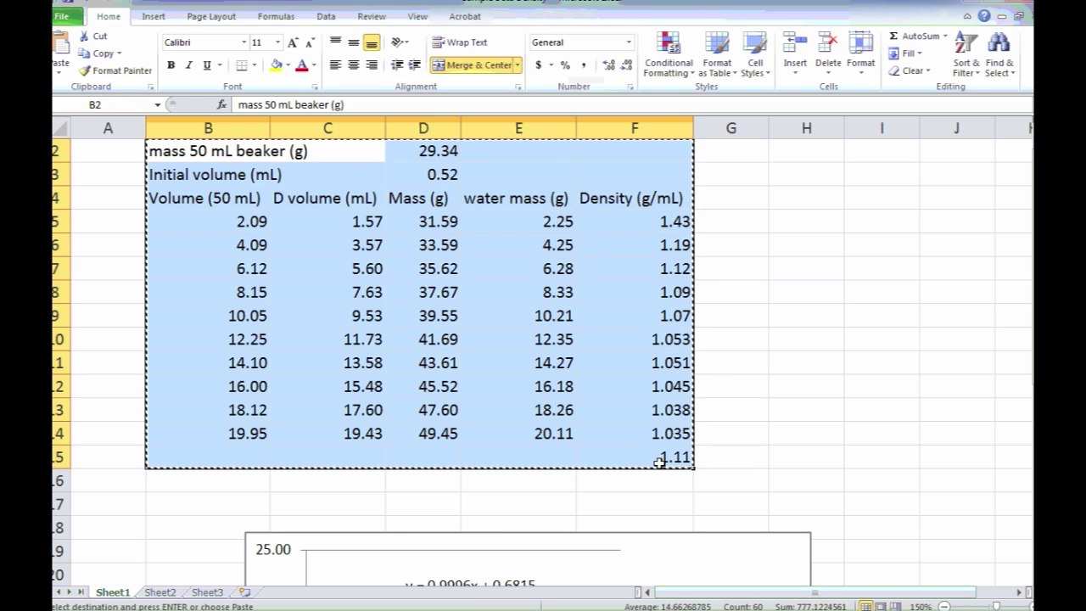
pyautogui.hotkey('alt', 'Tab')
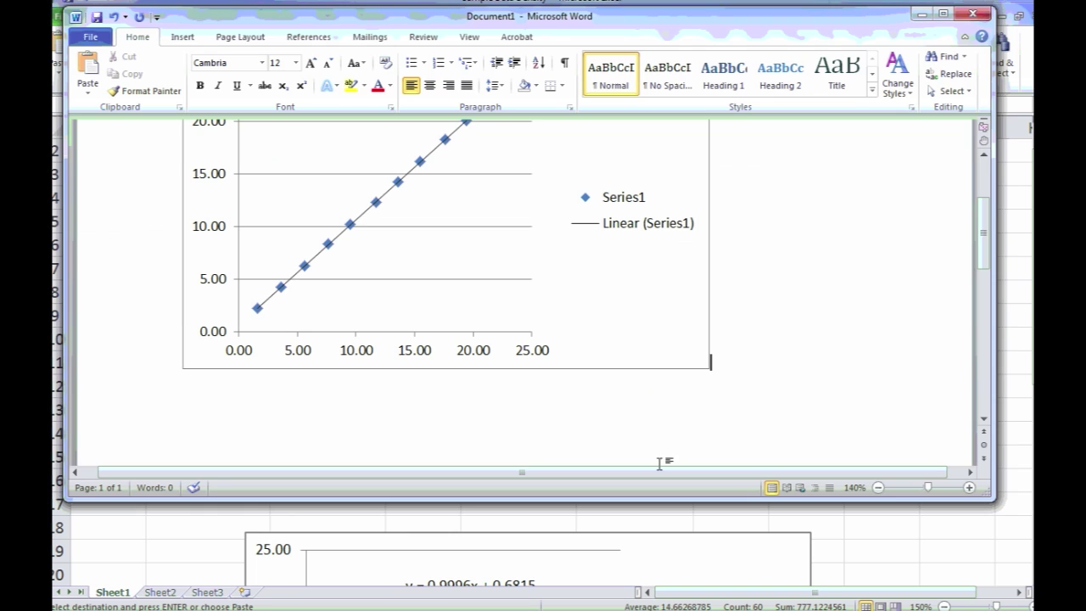
pyautogui.click(775, 367)
pyautogui.press('Return')
pyautogui.hotkey('ctrl', 'v')
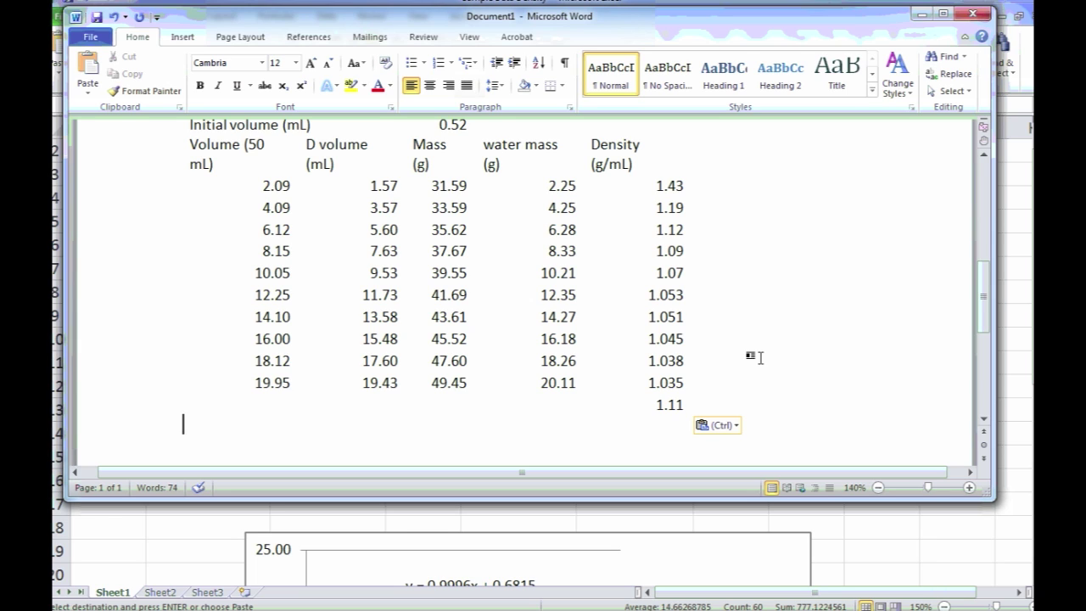
# - Scroll the Word document to review the pasted table and chart
pyautogui.click(982, 342)
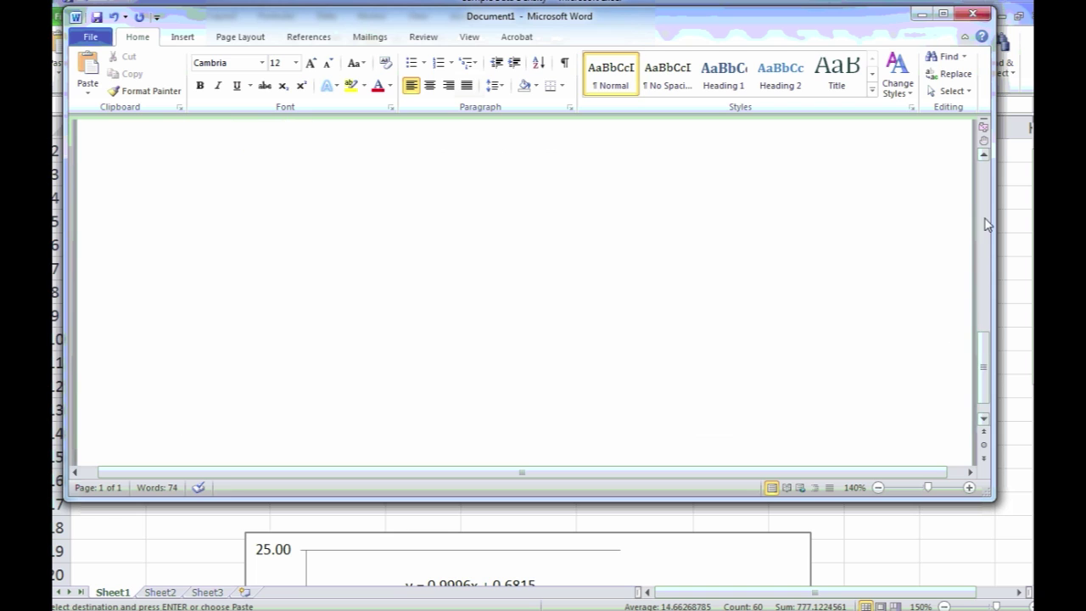
pyautogui.click(986, 224)
pyautogui.click(986, 224)
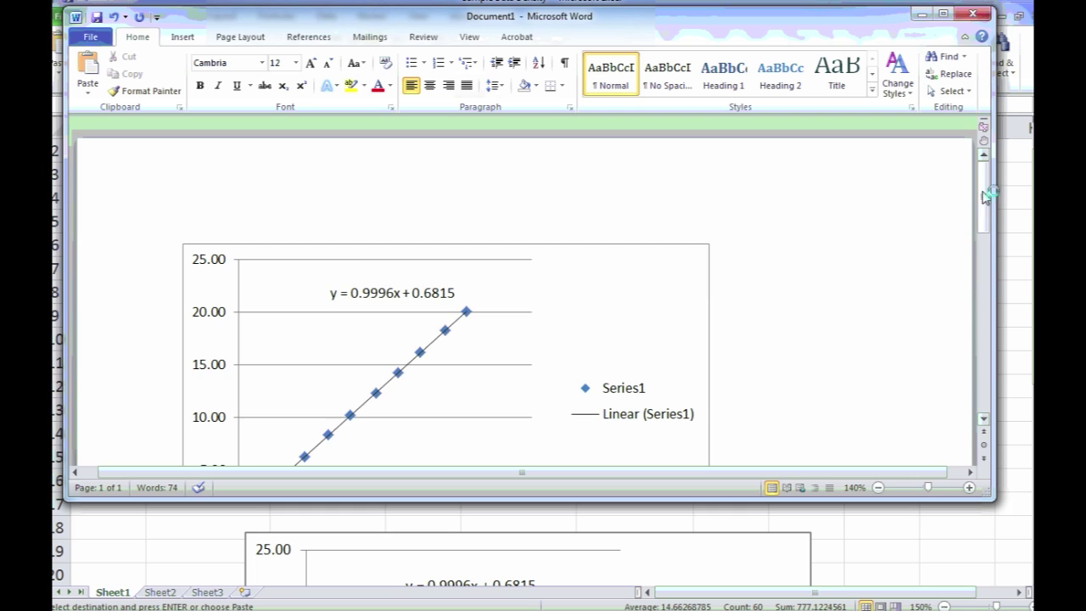
pyautogui.moveTo(986, 199)
pyautogui.mouseDown()
pyautogui.moveTo(990, 216)
pyautogui.moveTo(992, 206)
pyautogui.mouseUp()
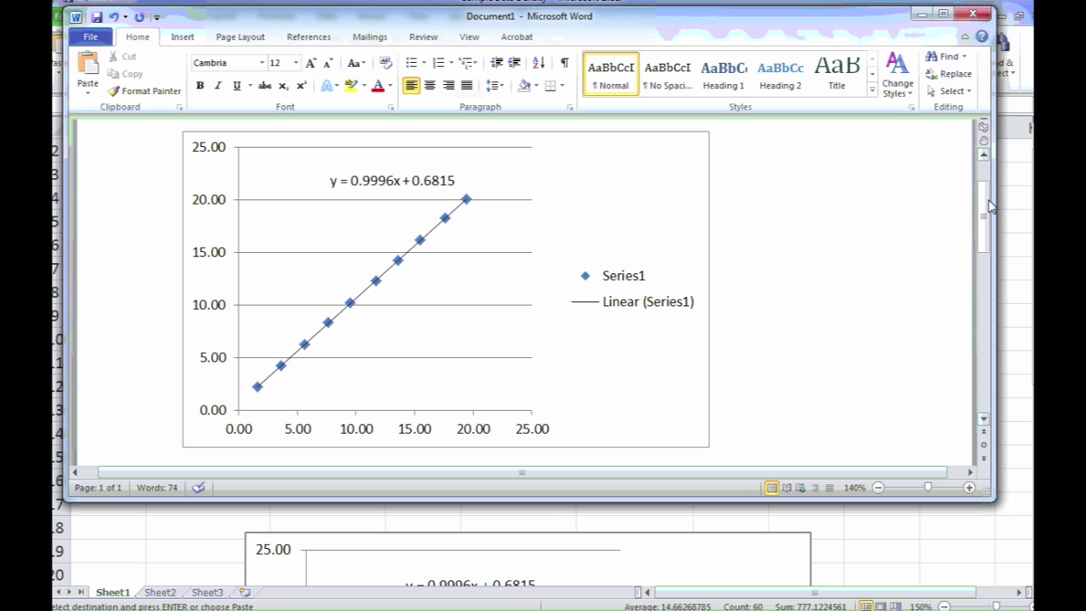
# - Delete the Series1/Linear legend so the plot area spans the full chart, and show the Design options
pyautogui.click(555, 538)
pyautogui.click(768, 363)
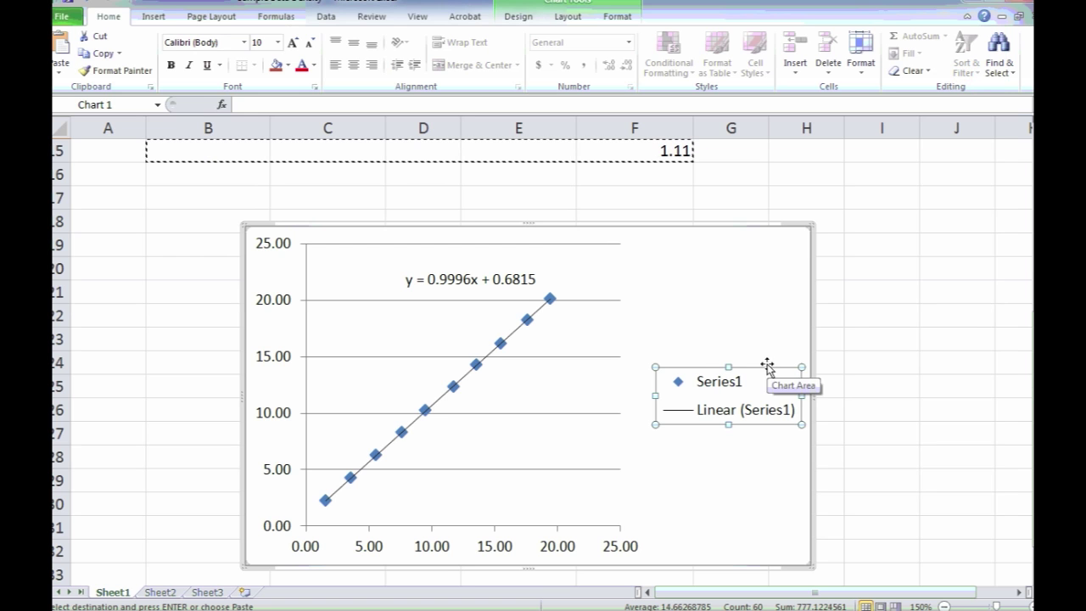
pyautogui.click(766, 364)
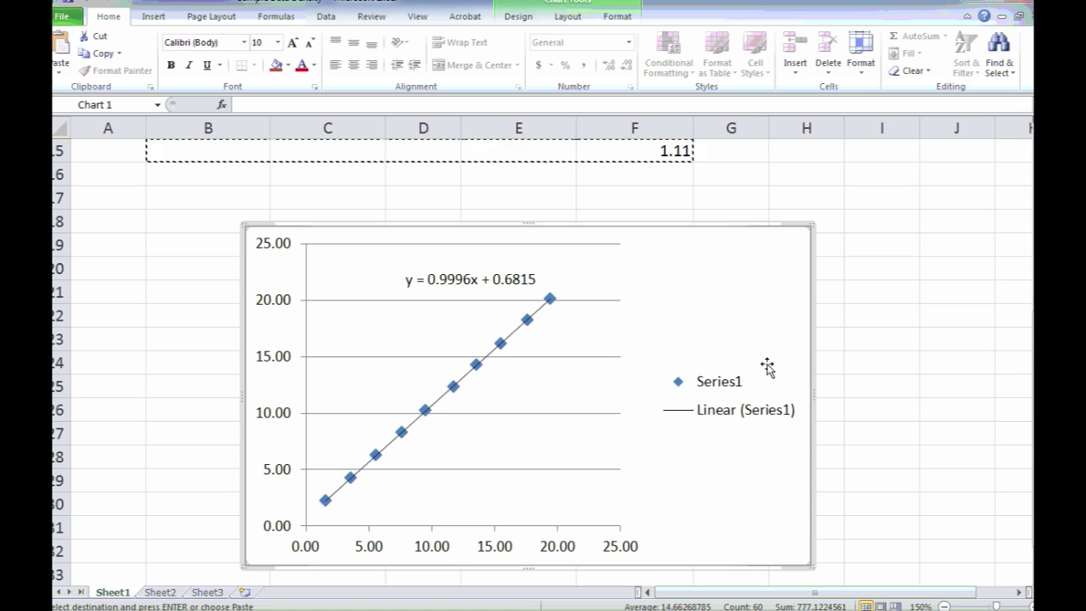
pyautogui.scroll(-1, 824, 402)
pyautogui.click(763, 396)
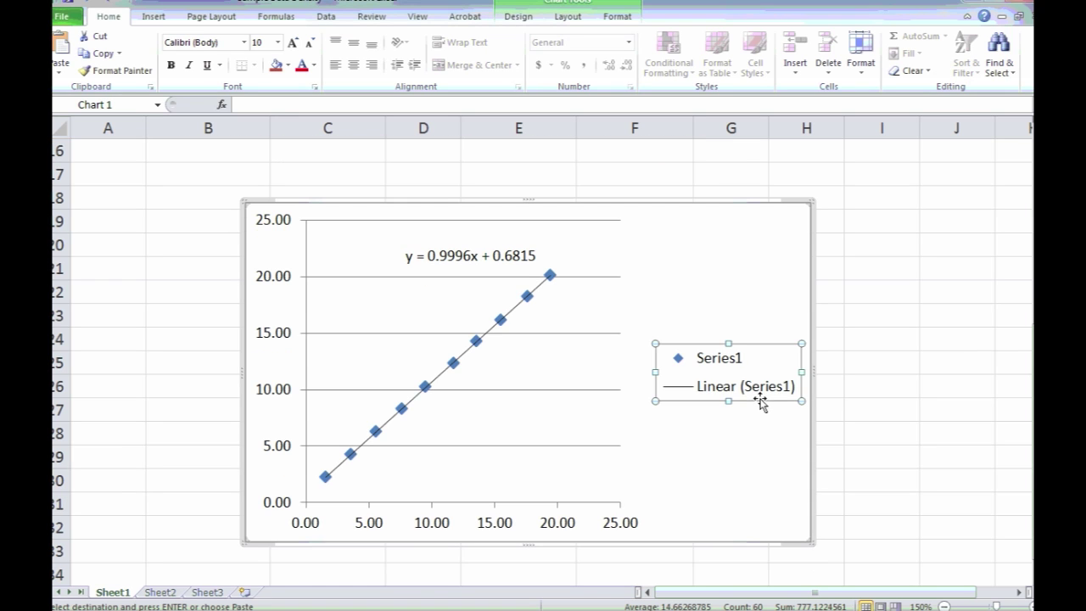
pyautogui.moveTo(753, 341); pyautogui.dragTo(735, 318)
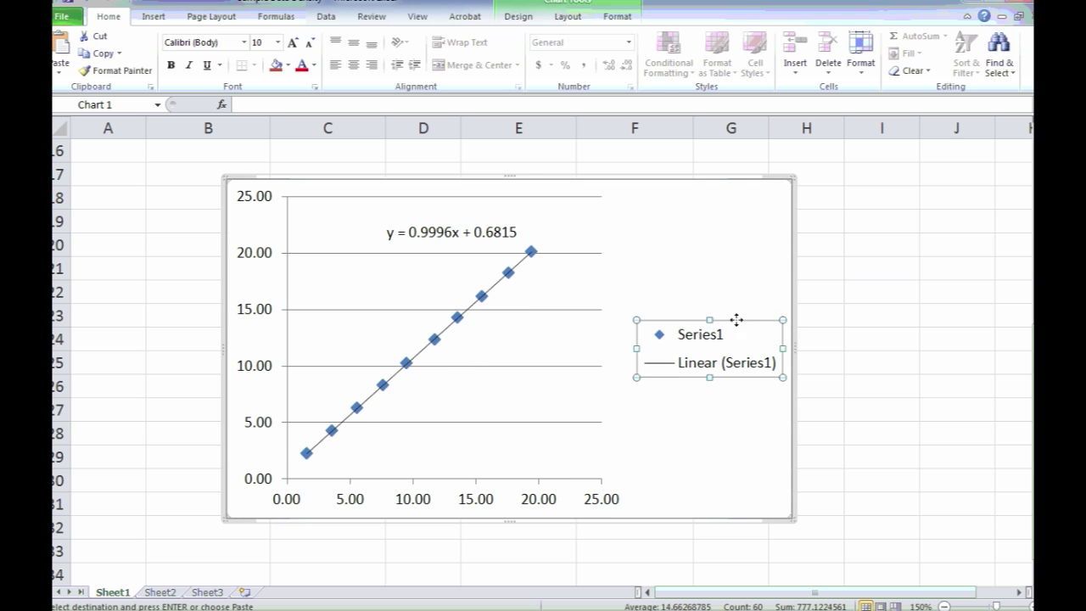
pyautogui.press('Delete')
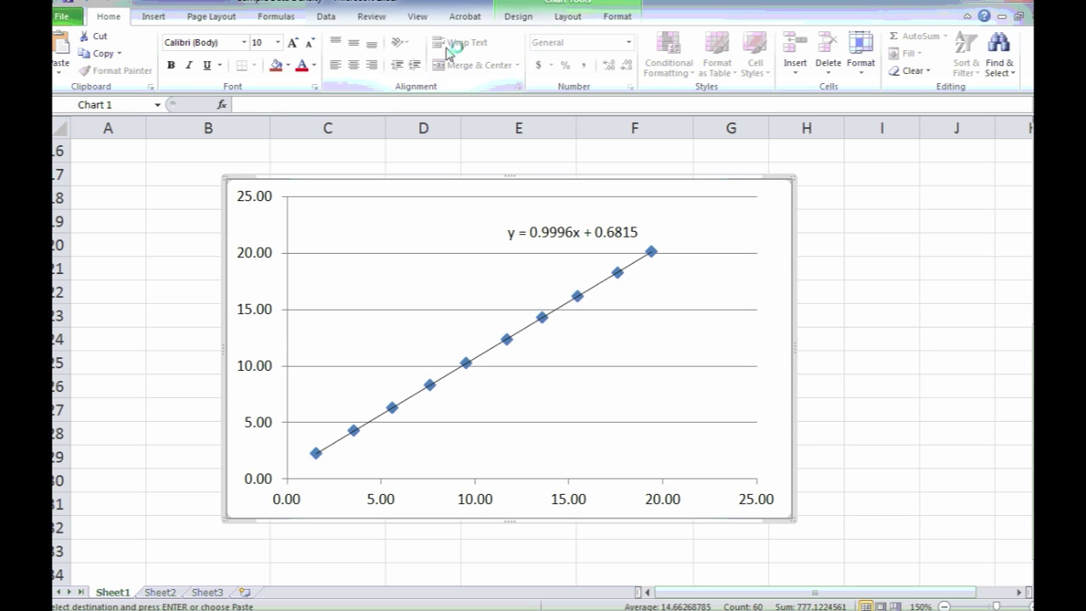
pyautogui.click(518, 19)
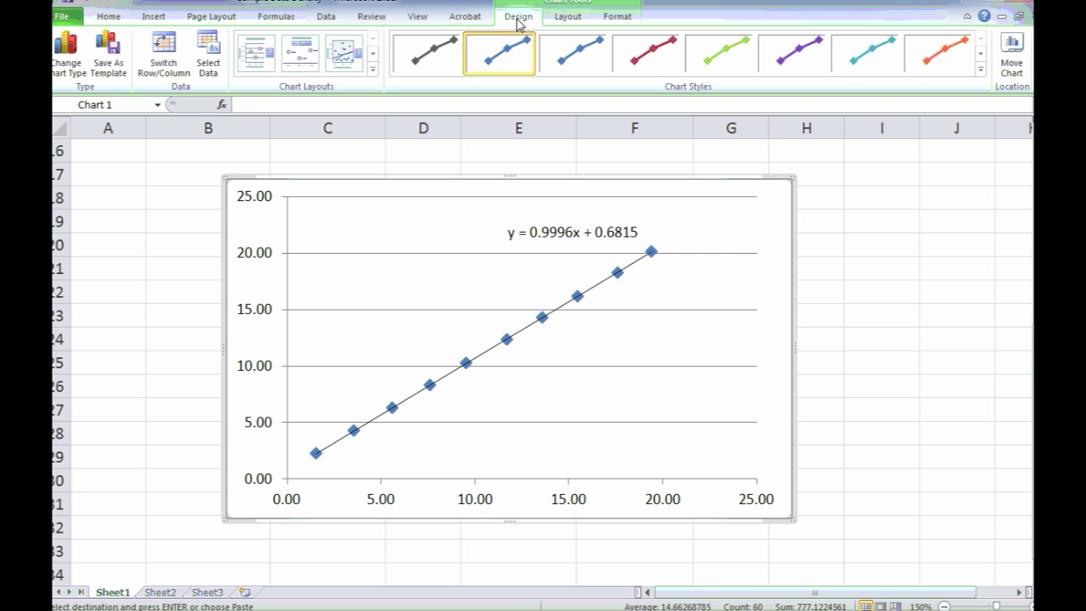
# - Apply Layout 1 with chart and axis title placeholders and delete the Series1 legend
pyautogui.click(576, 18)
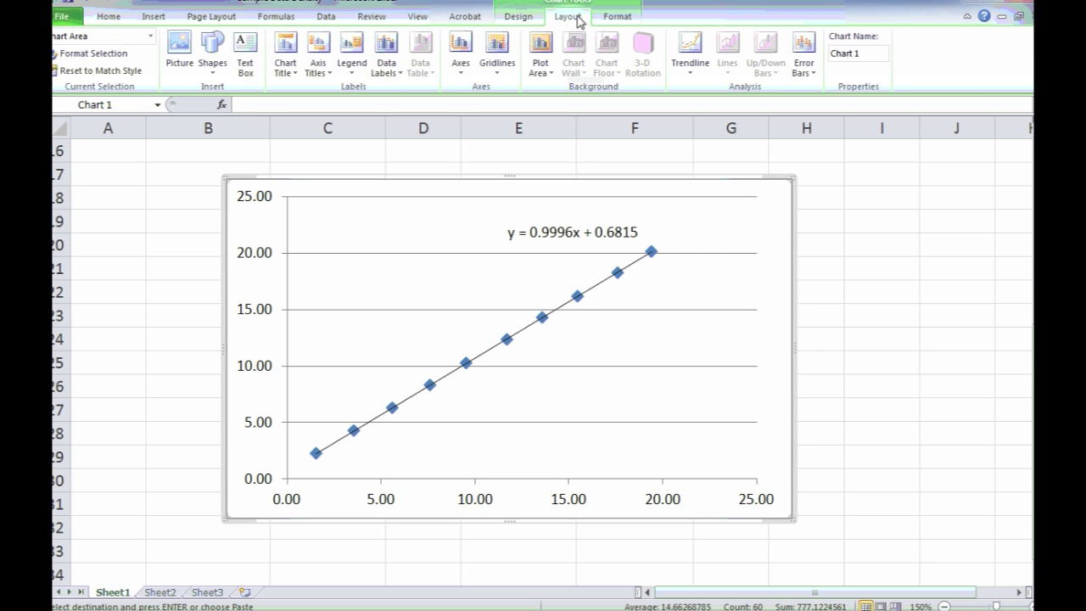
pyautogui.click(529, 19)
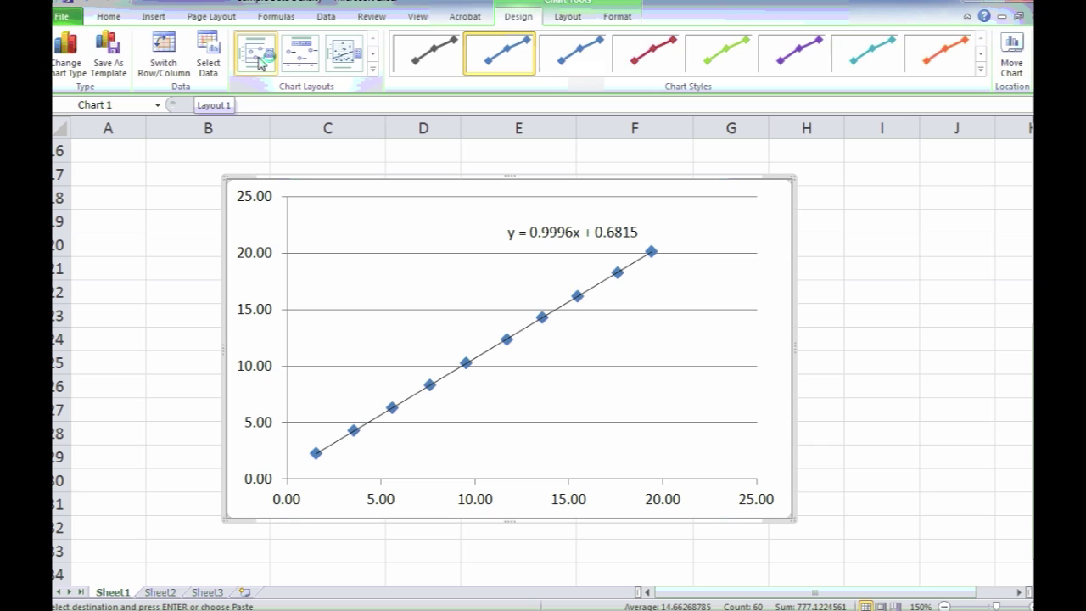
pyautogui.click(260, 59)
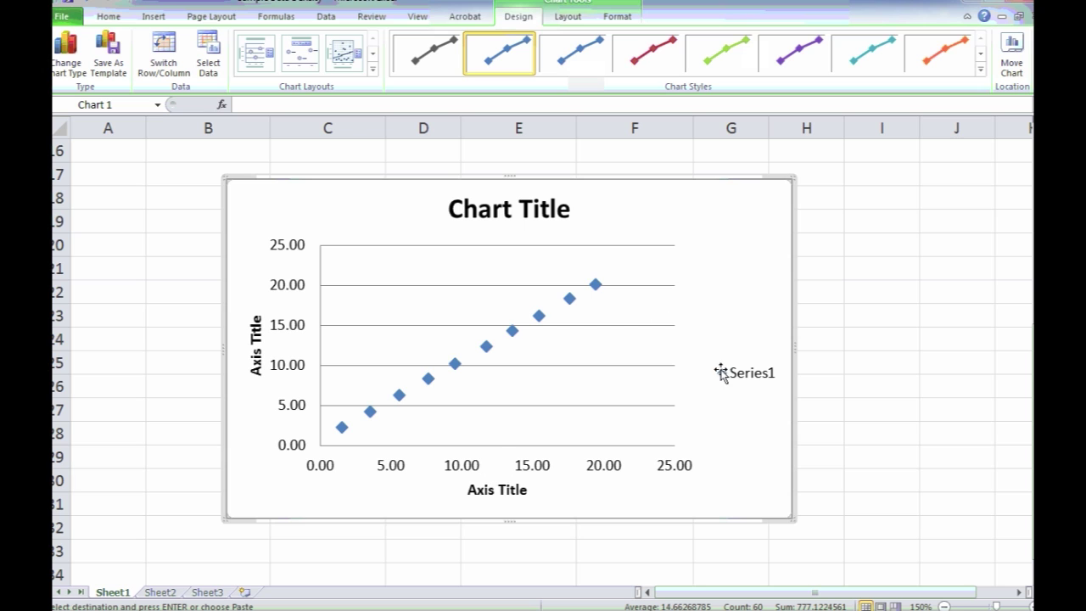
pyautogui.click(755, 353)
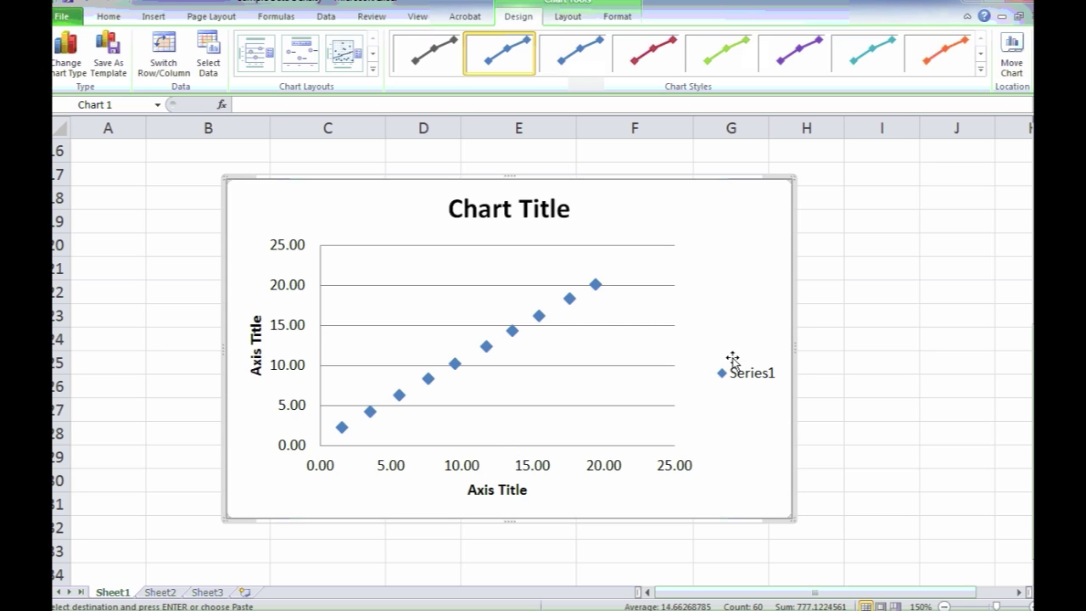
pyautogui.click(731, 359)
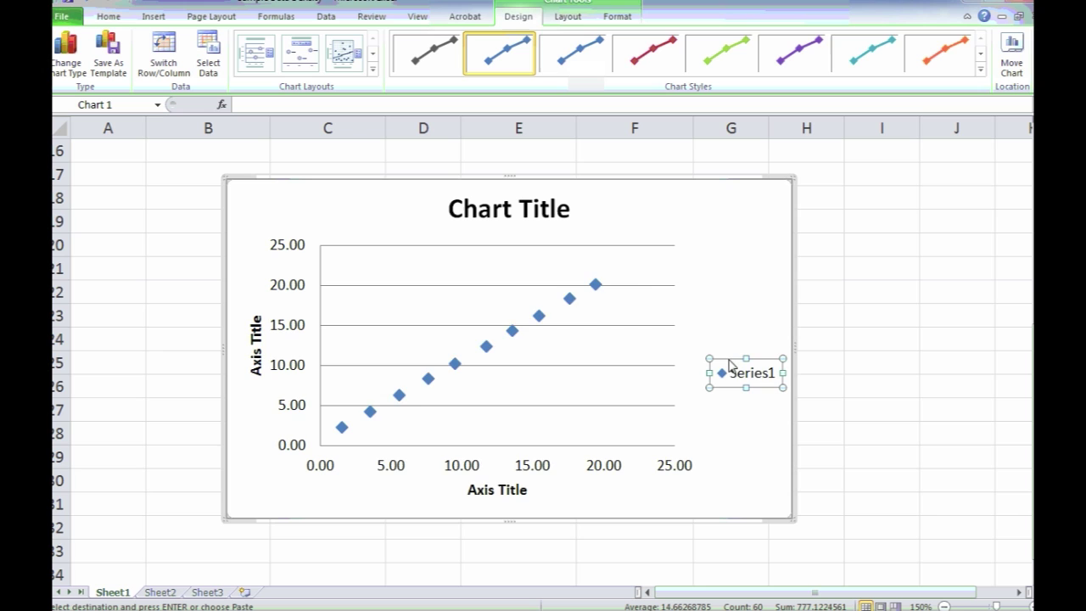
pyautogui.press('Delete')
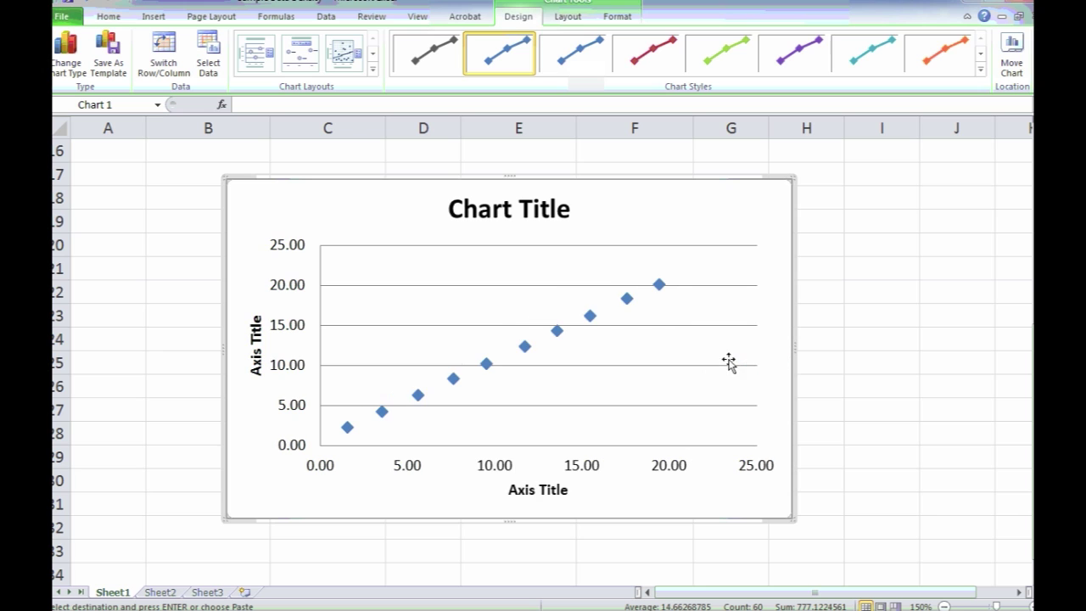
pyautogui.click(534, 485)
# - Title the horizontal axis 'mL' and the vertical axis 'grams'
pyautogui.doubleClick(540, 490)
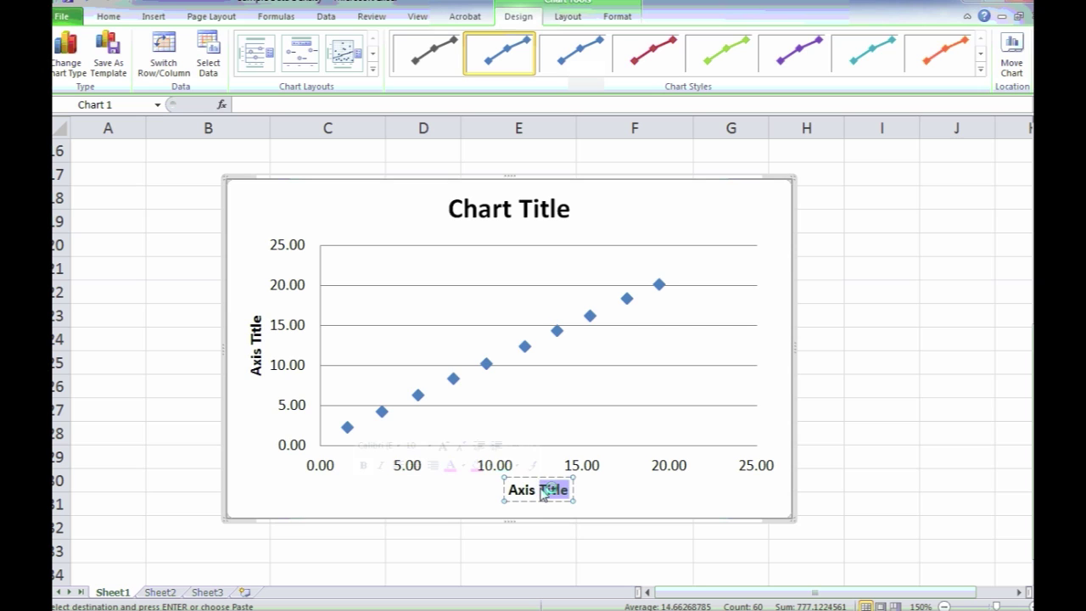
pyautogui.tripleClick(543, 491)
pyautogui.doubleClick(543, 491)
pyautogui.tripleClick(543, 491)
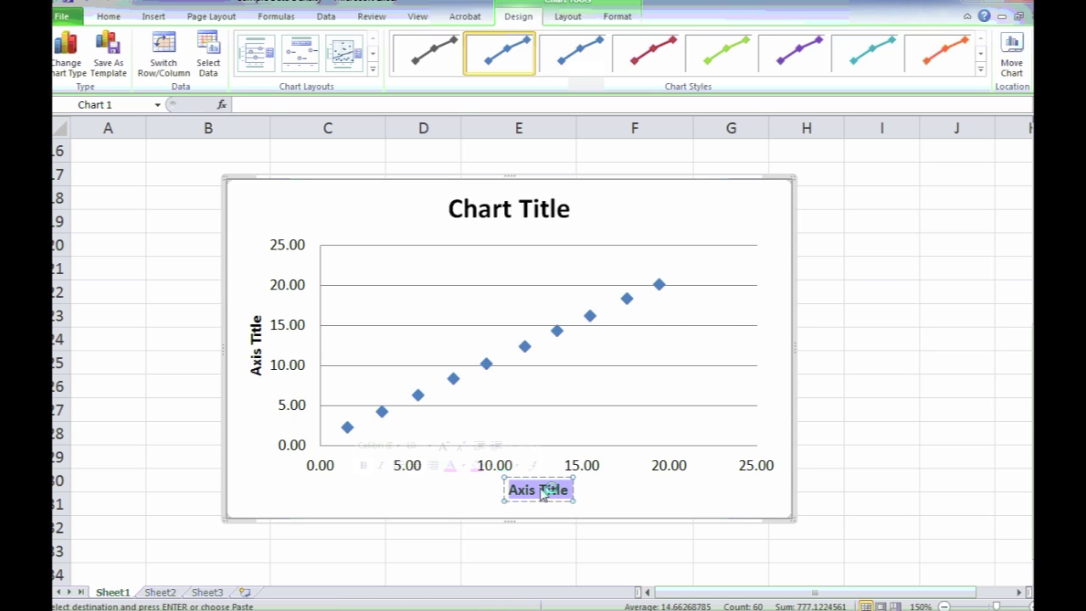
pyautogui.write('mL')
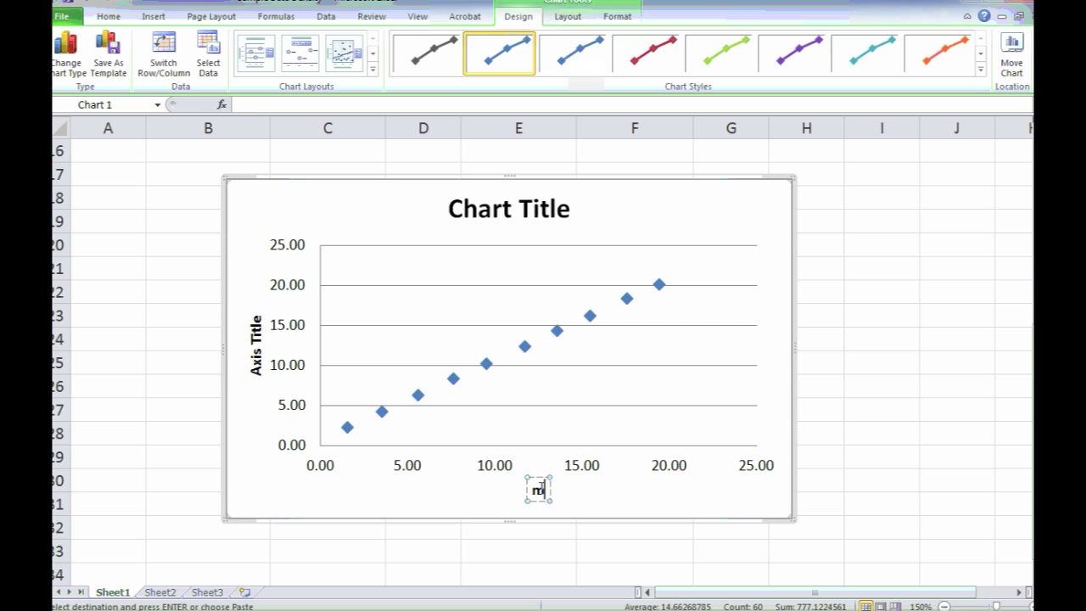
pyautogui.click(254, 343)
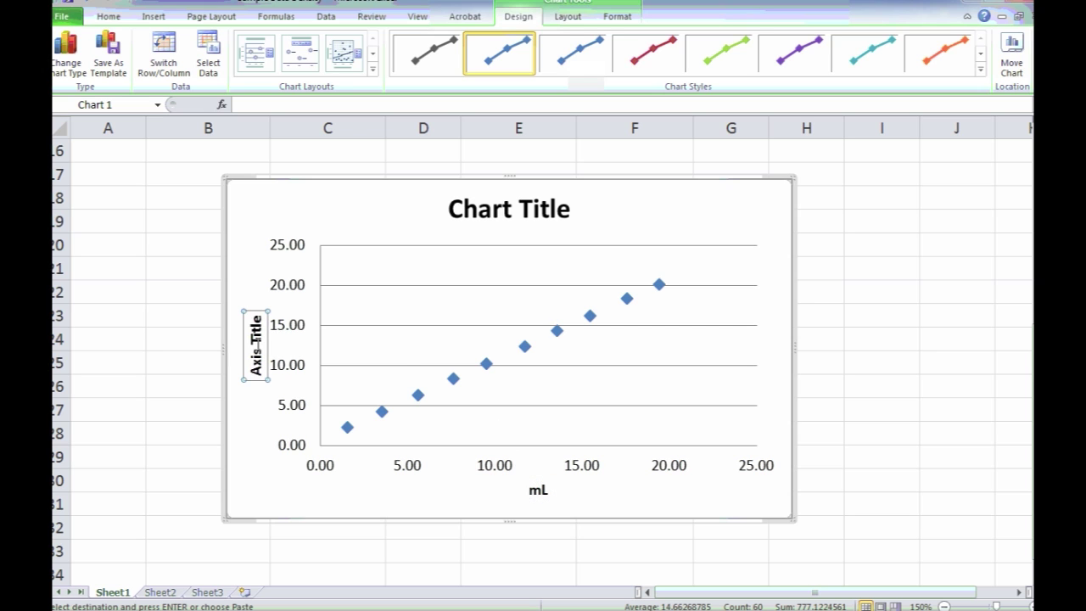
pyautogui.tripleClick(256, 360)
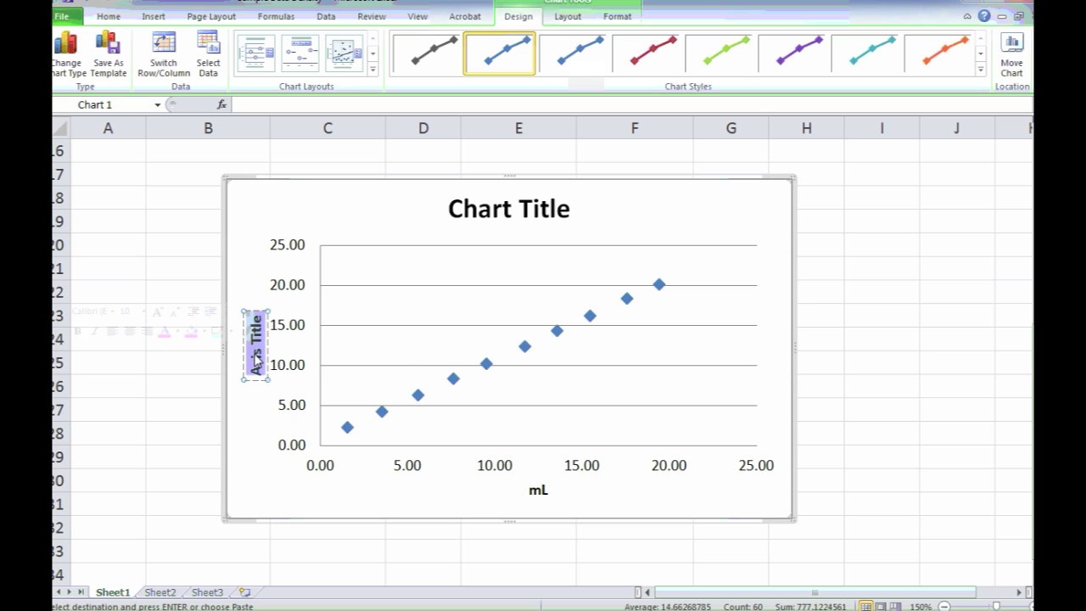
pyautogui.write('grams')
# - Replace the chart title placeholder with 'mass vs. volume'
pyautogui.click(499, 211)
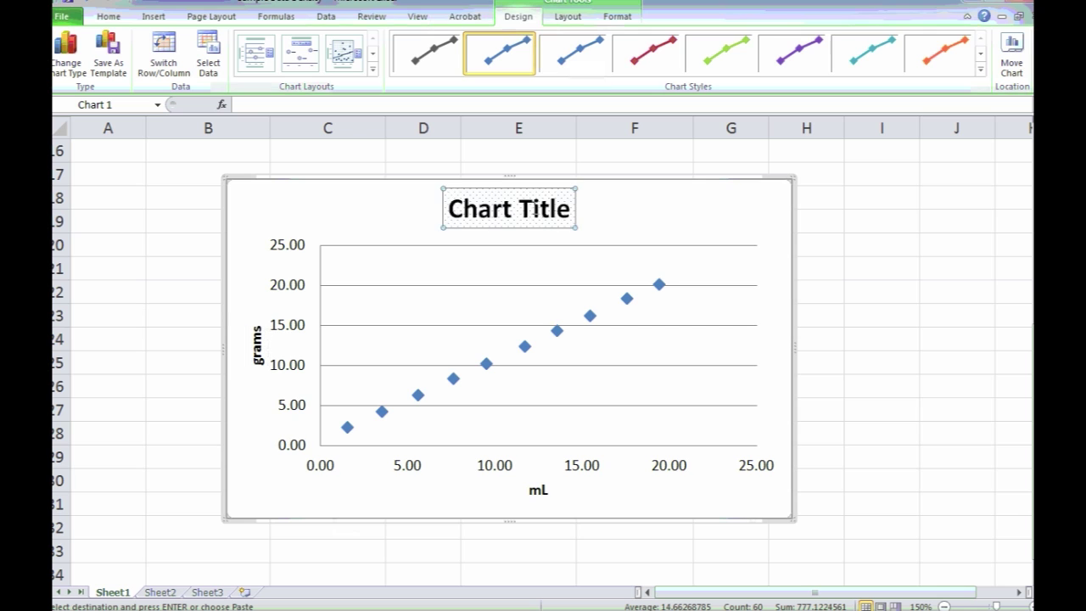
pyautogui.tripleClick(532, 208)
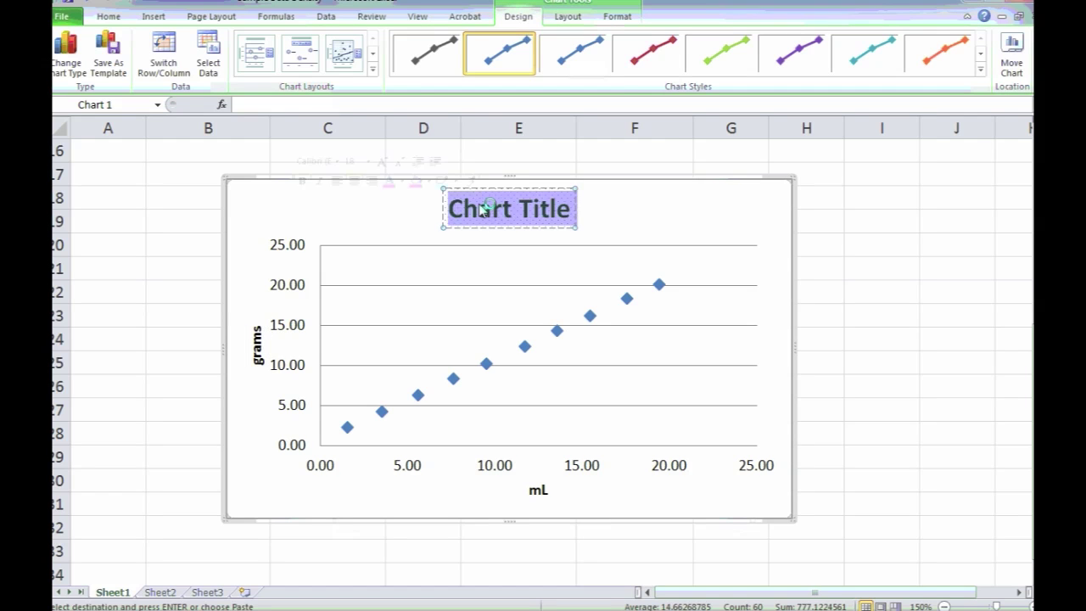
pyautogui.write('m')
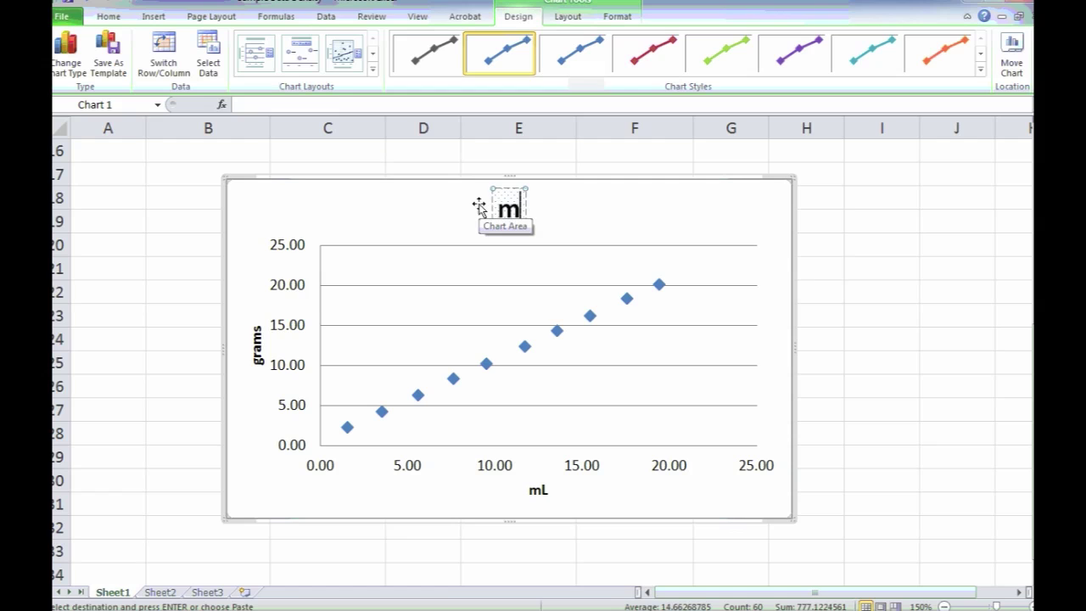
pyautogui.write('ass vs')
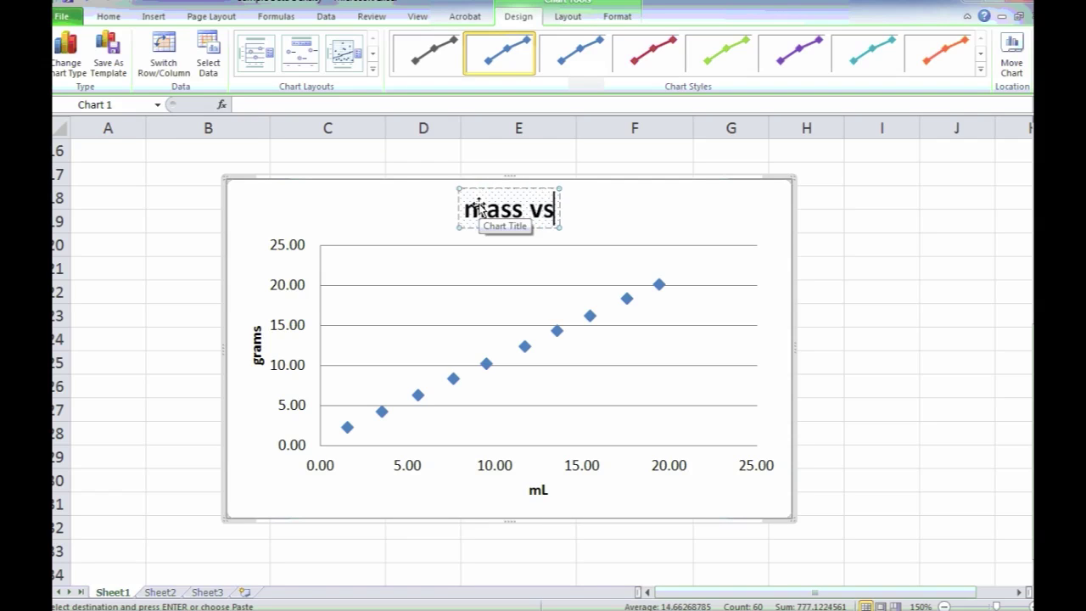
pyautogui.write('. volume')
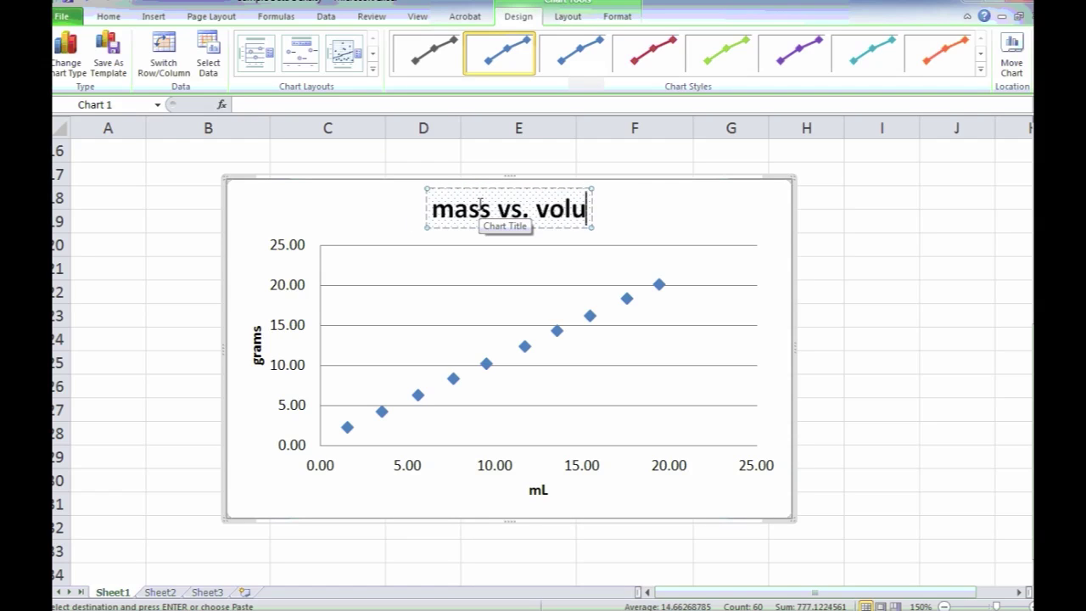
pyautogui.click(676, 222)
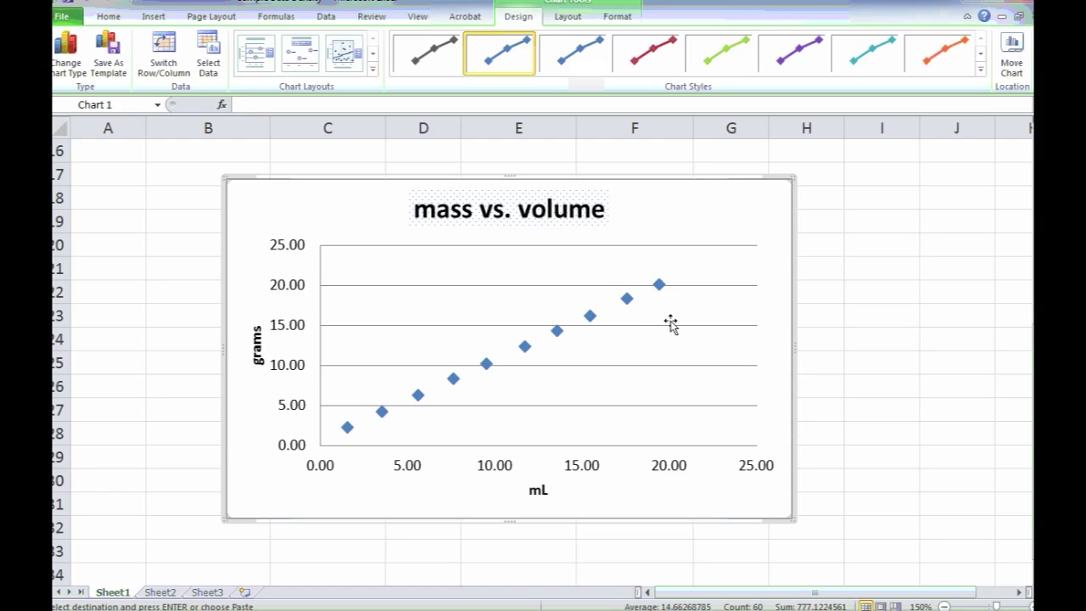
# - Add a linear trendline with its equation displayed and move the equation label above the points
pyautogui.click(591, 317)
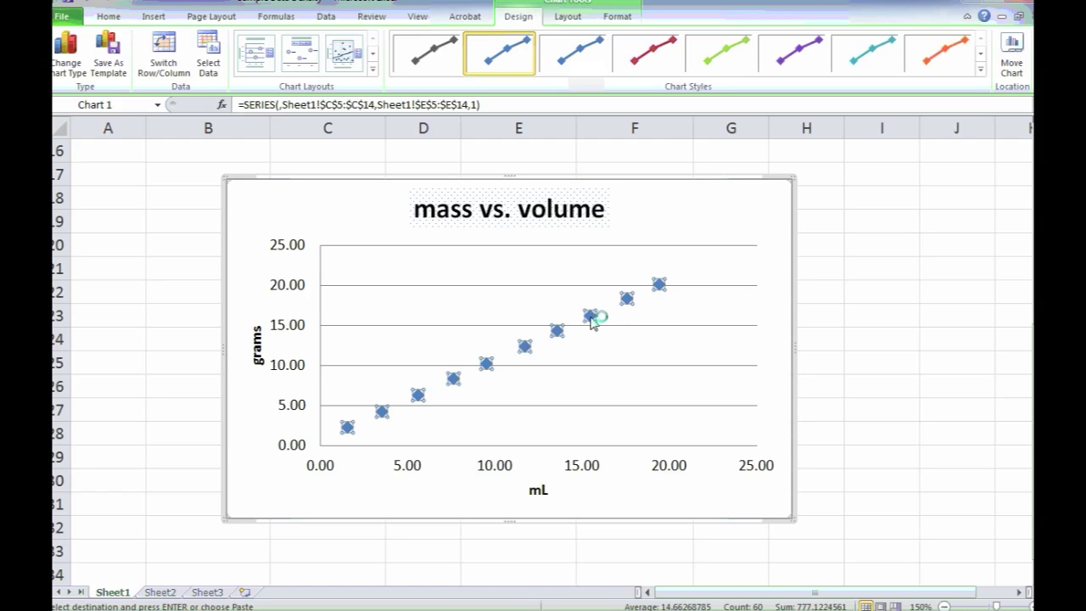
pyautogui.rightClick(591, 317)
pyautogui.click(491, 436)
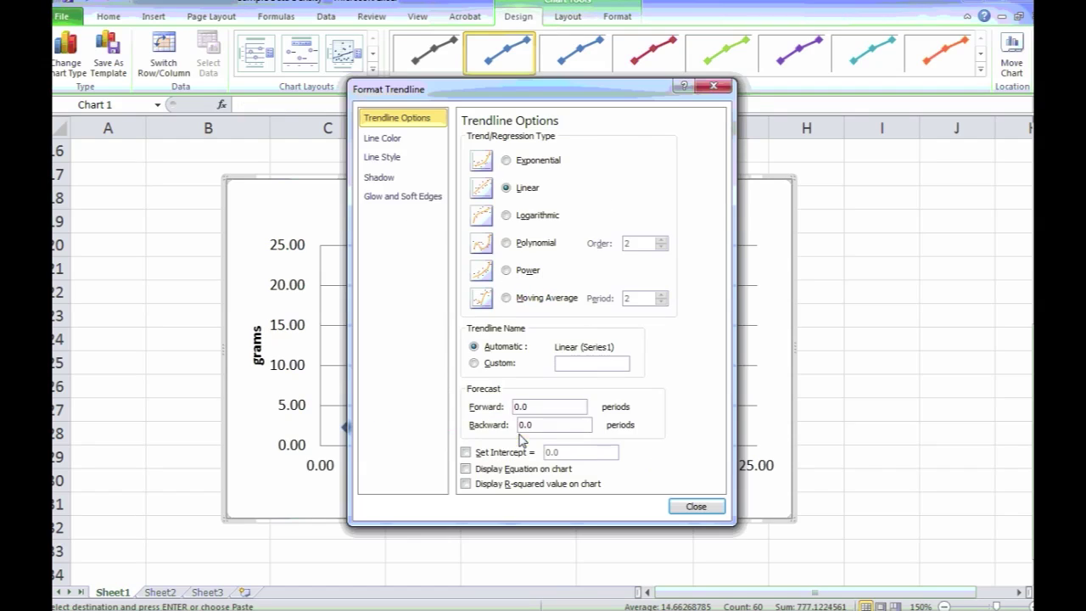
pyautogui.click(514, 472)
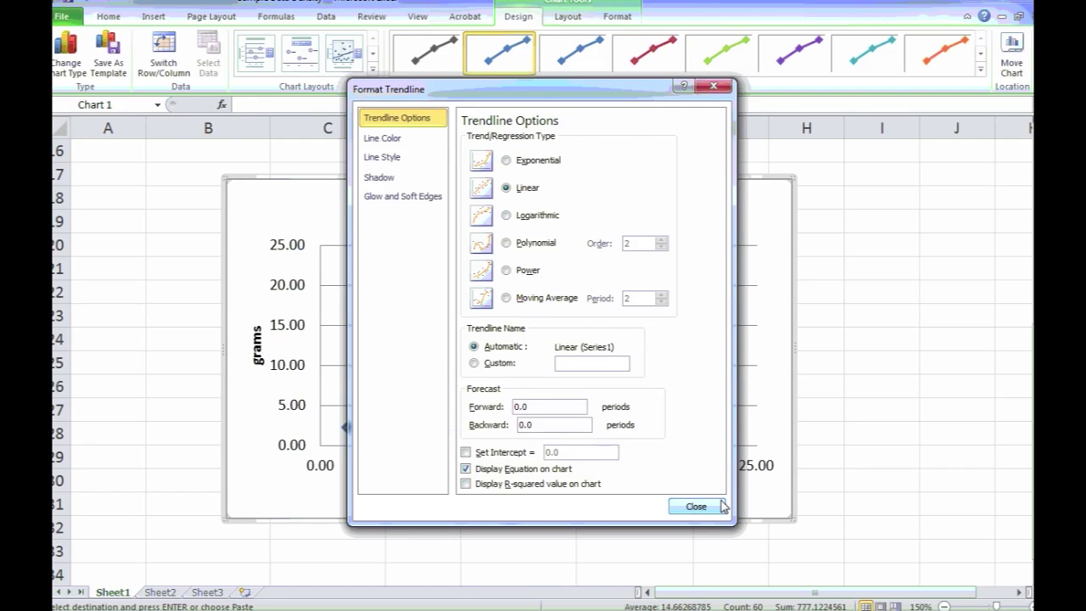
pyautogui.click(717, 506)
pyautogui.click(625, 282)
pyautogui.moveTo(626, 283); pyautogui.dragTo(590, 255)
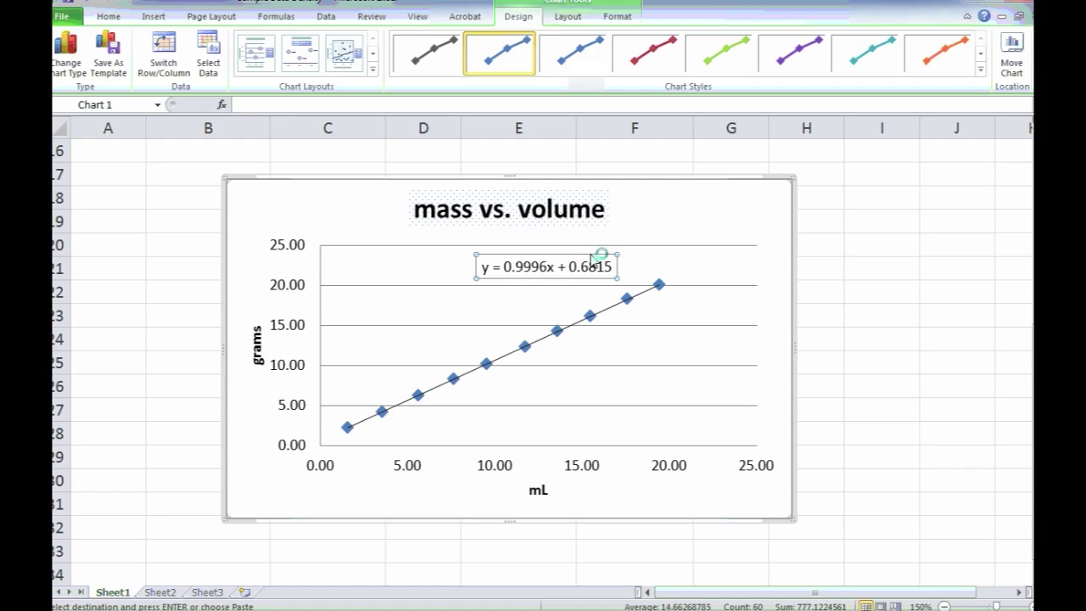
pyautogui.click(685, 528)
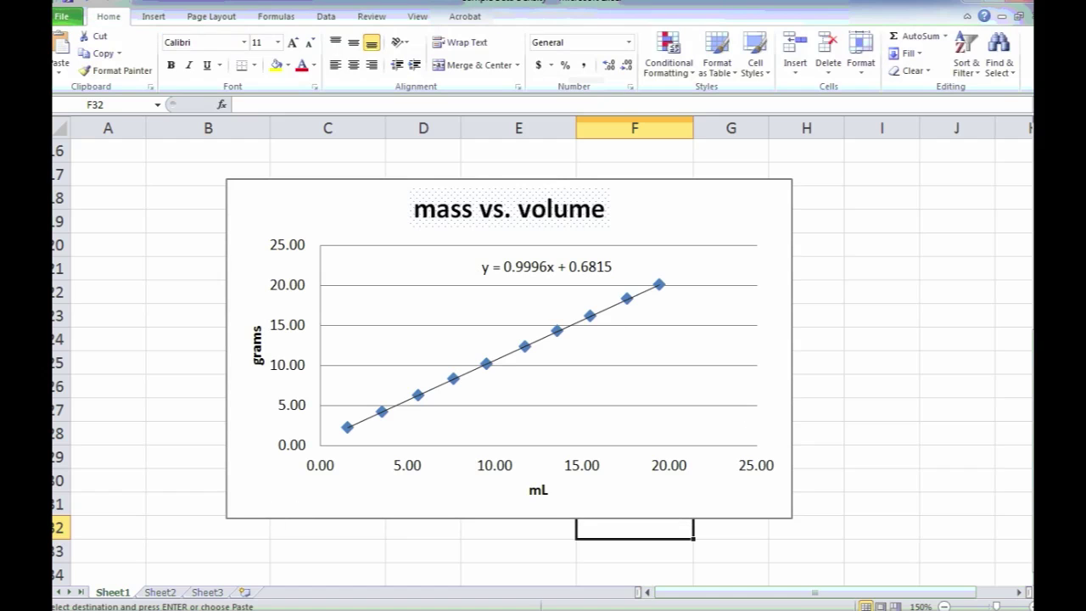
pyautogui.hotkey('alt', 'Tab')
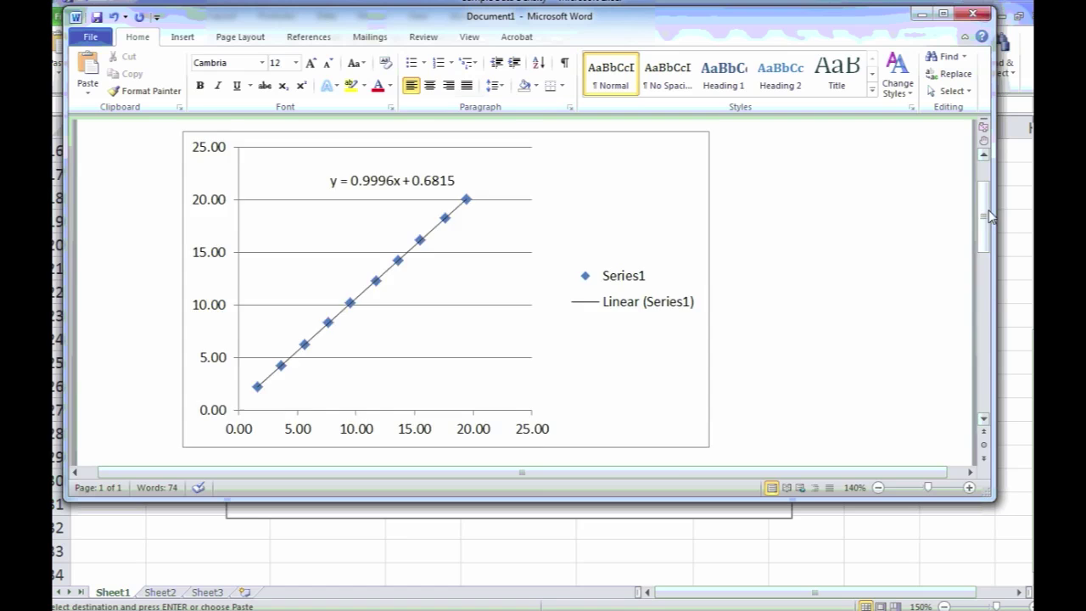
# - Type 'mass/volume' on its own line below the pasted density table
pyautogui.moveTo(989, 218); pyautogui.dragTo(986, 348)
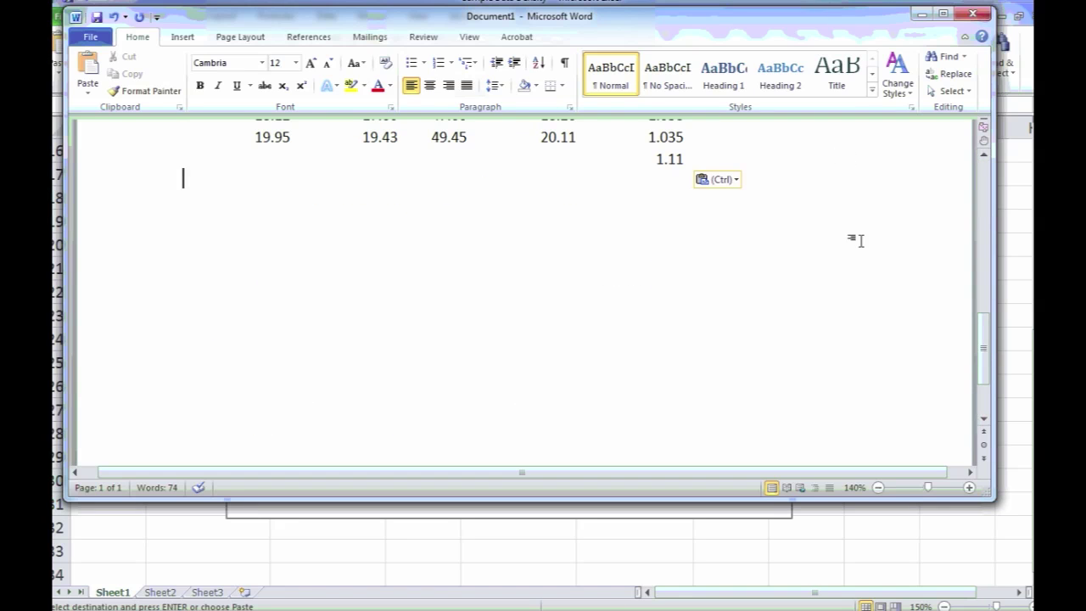
pyautogui.press('Return')
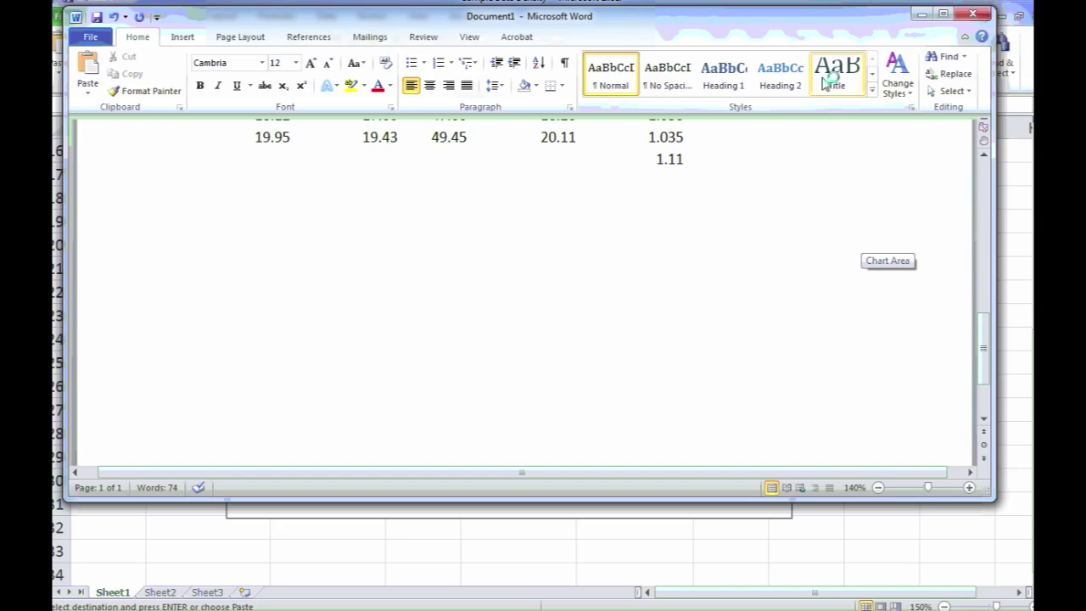
pyautogui.click(181, 36)
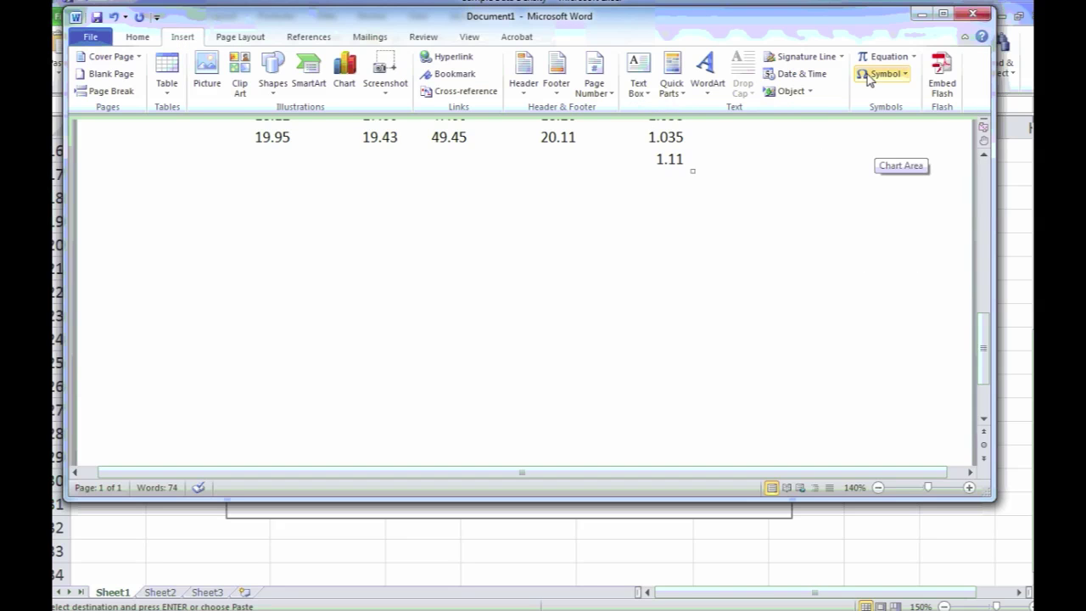
pyautogui.click(912, 58)
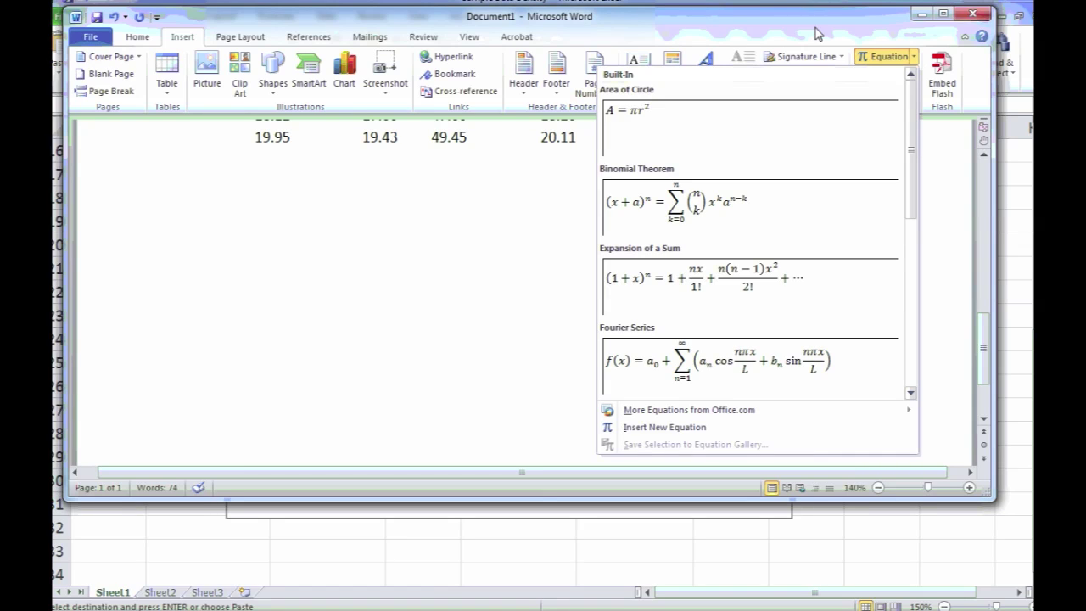
pyautogui.click(323, 341)
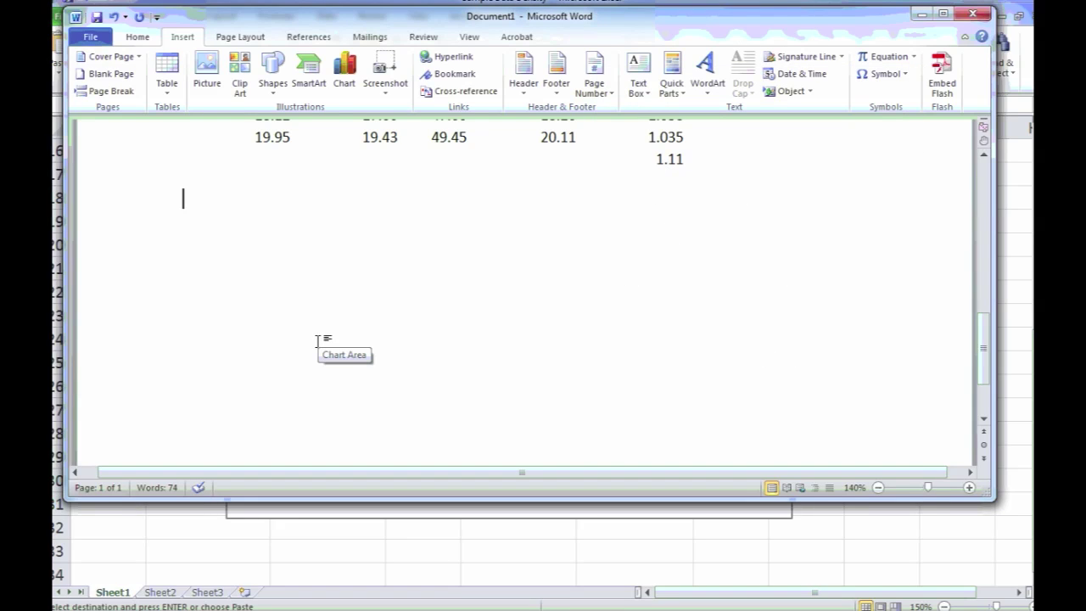
pyautogui.write('mas')
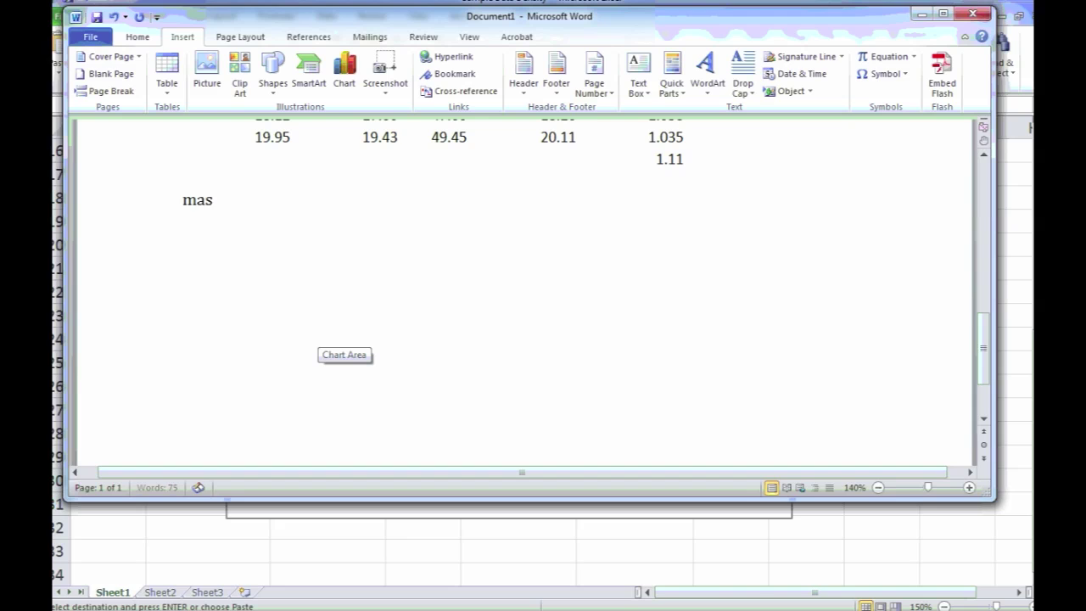
pyautogui.write('s/volume')
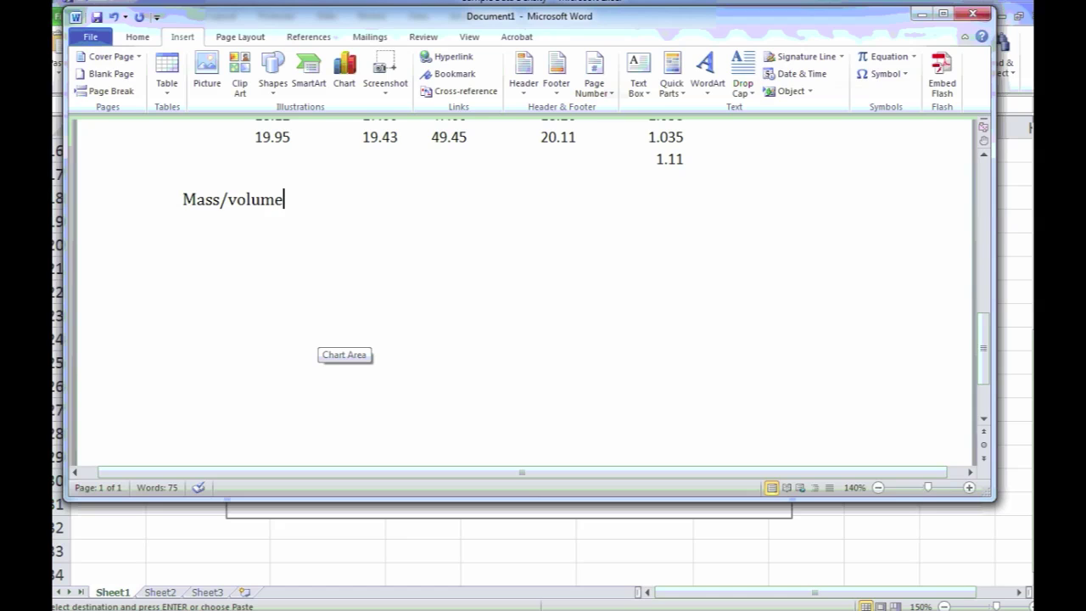
pyautogui.press('Return')
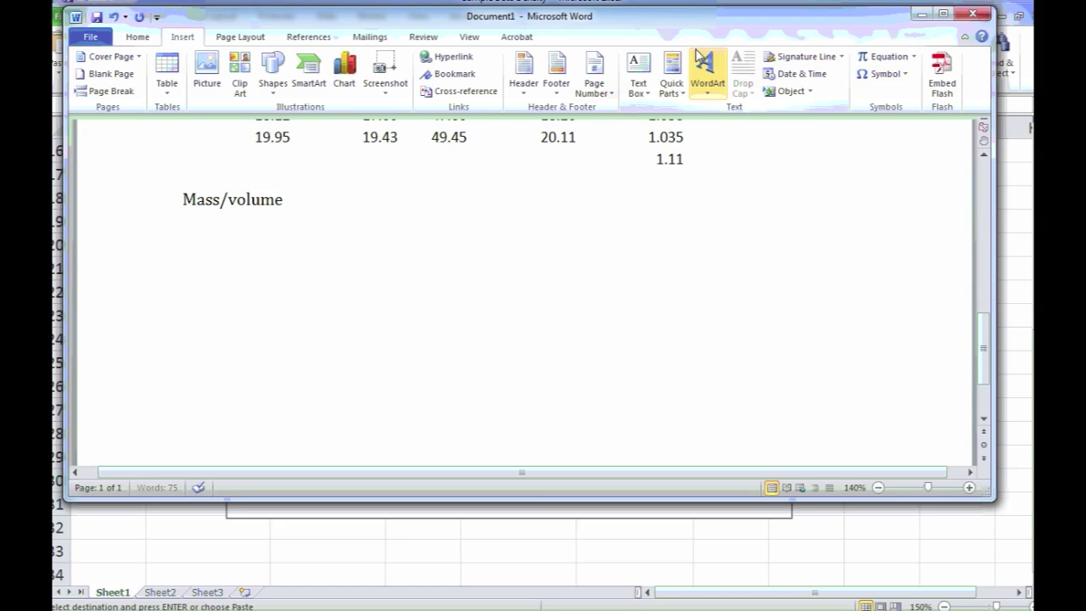
# - Insert an equation with the stacked fraction mass over volume followed by '= density'
pyautogui.click(886, 56)
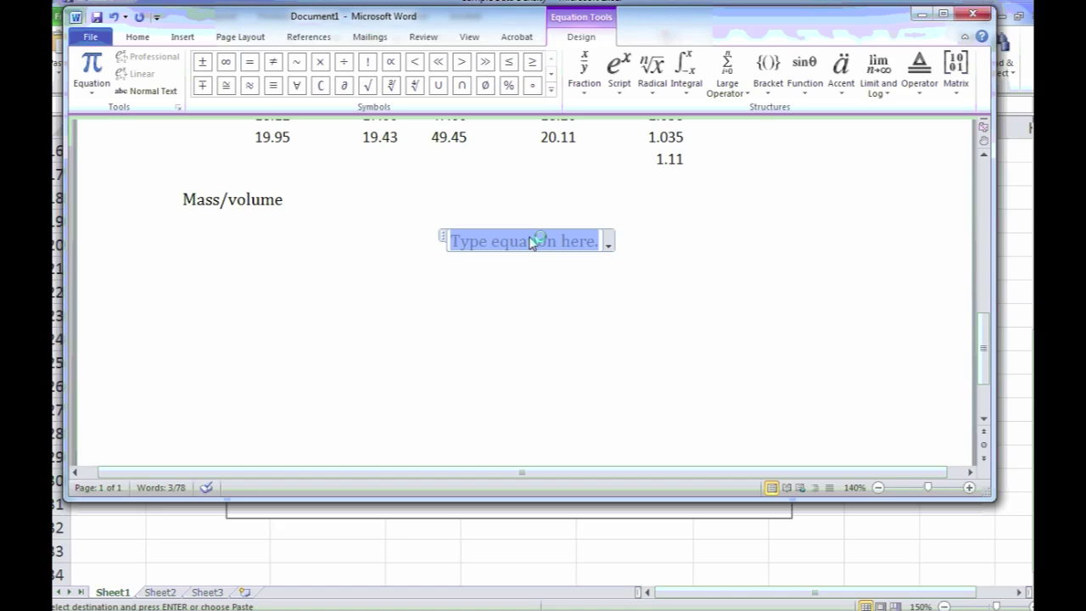
pyautogui.click(585, 70)
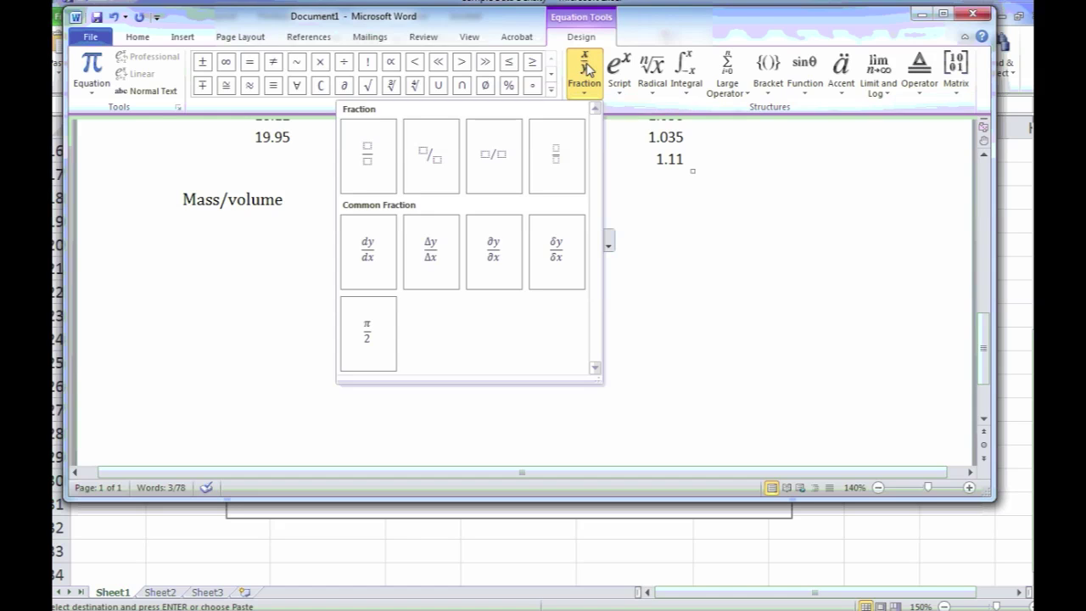
pyautogui.click(368, 150)
pyautogui.click(524, 239)
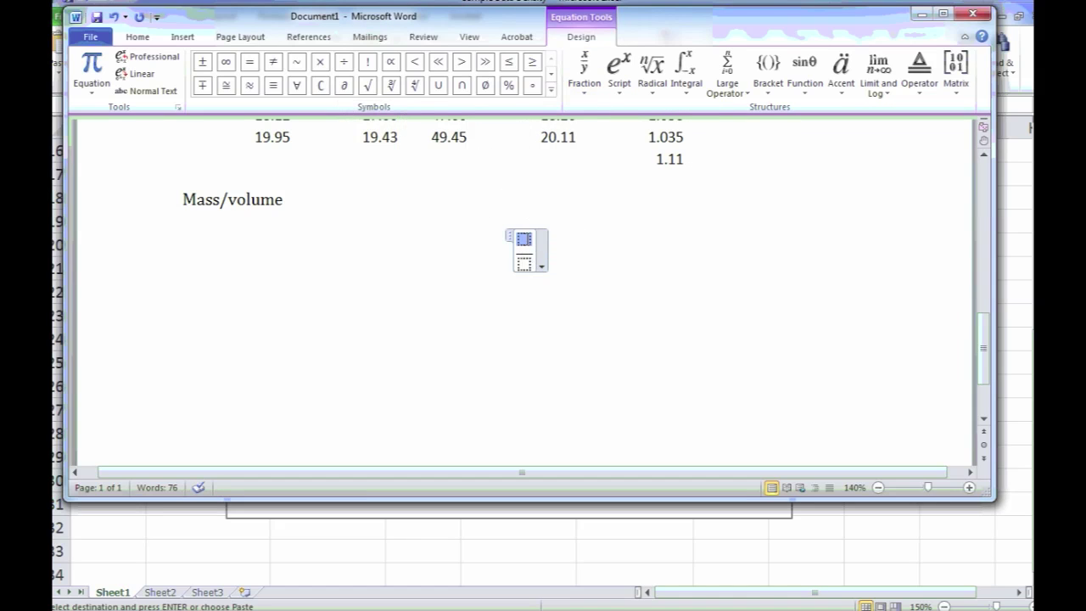
pyautogui.write('mass')
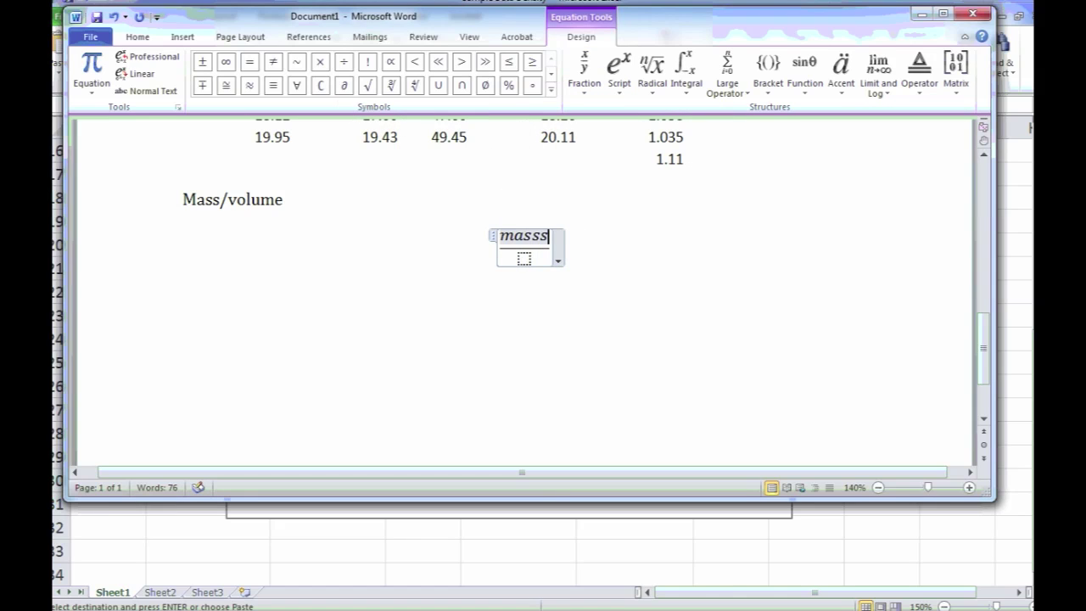
pyautogui.click(523, 258)
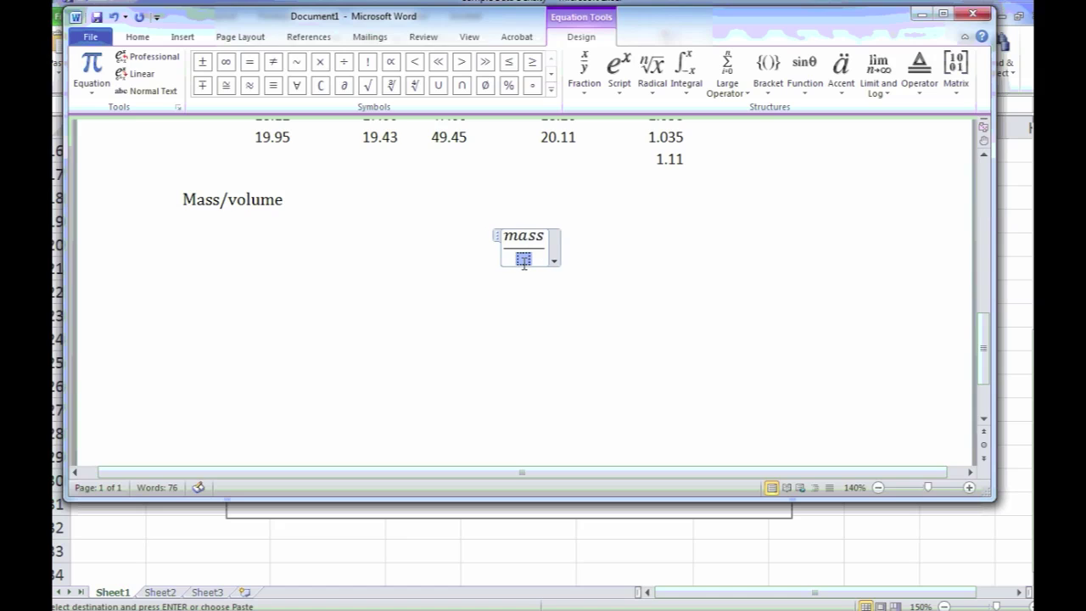
pyautogui.write('volume')
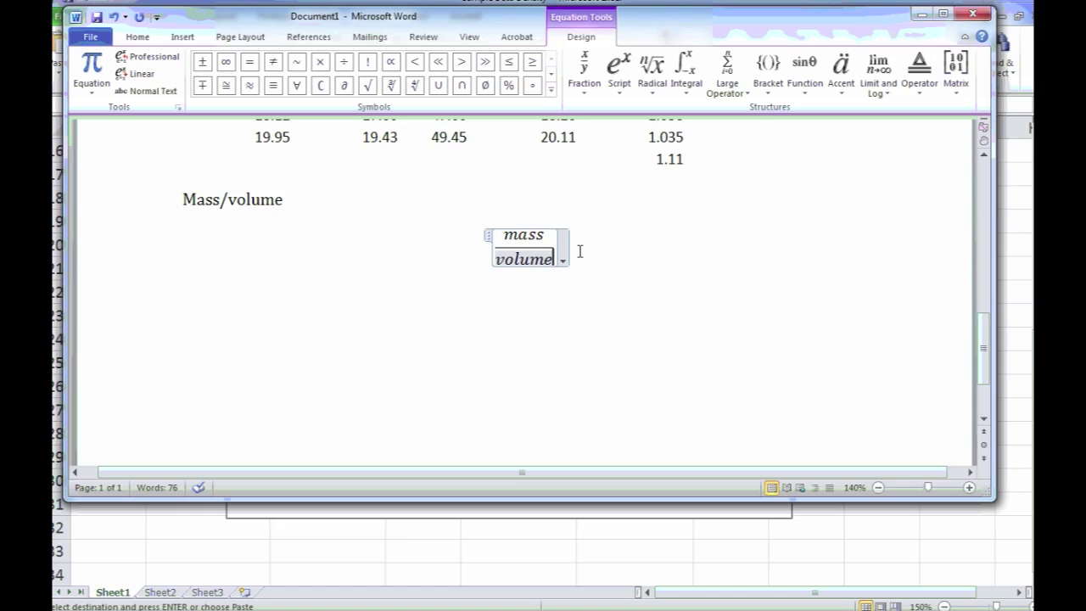
pyautogui.press('Right')
pyautogui.write('=')
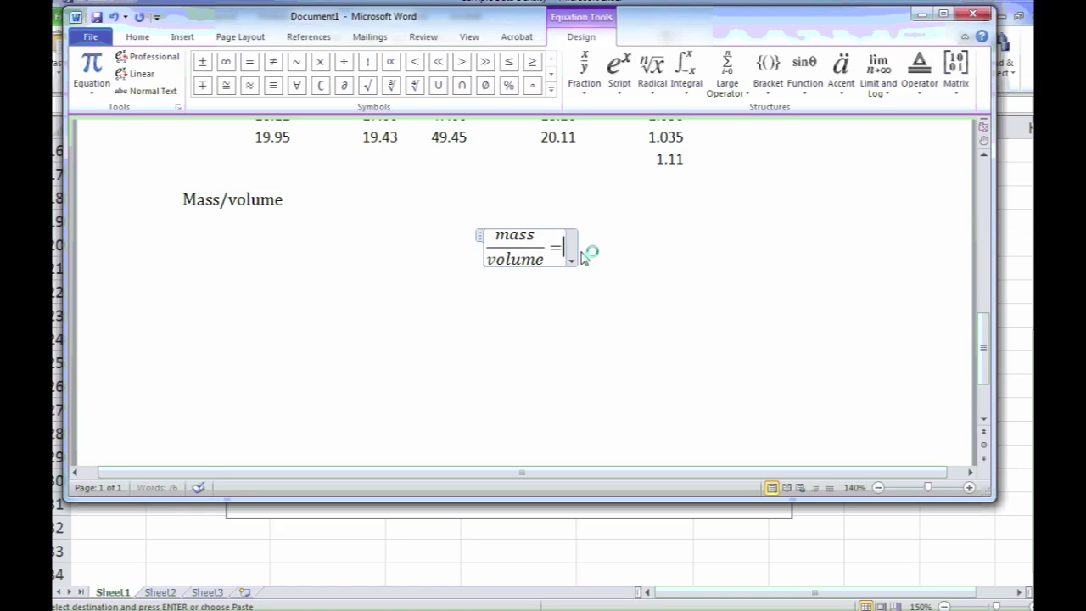
pyautogui.write(' density')
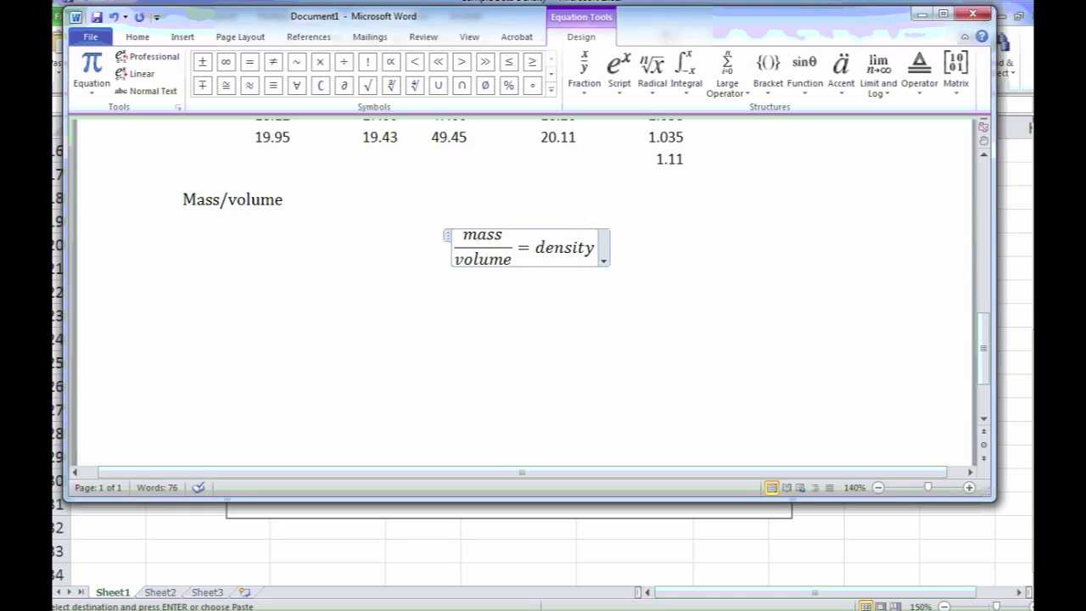
pyautogui.press('Right')
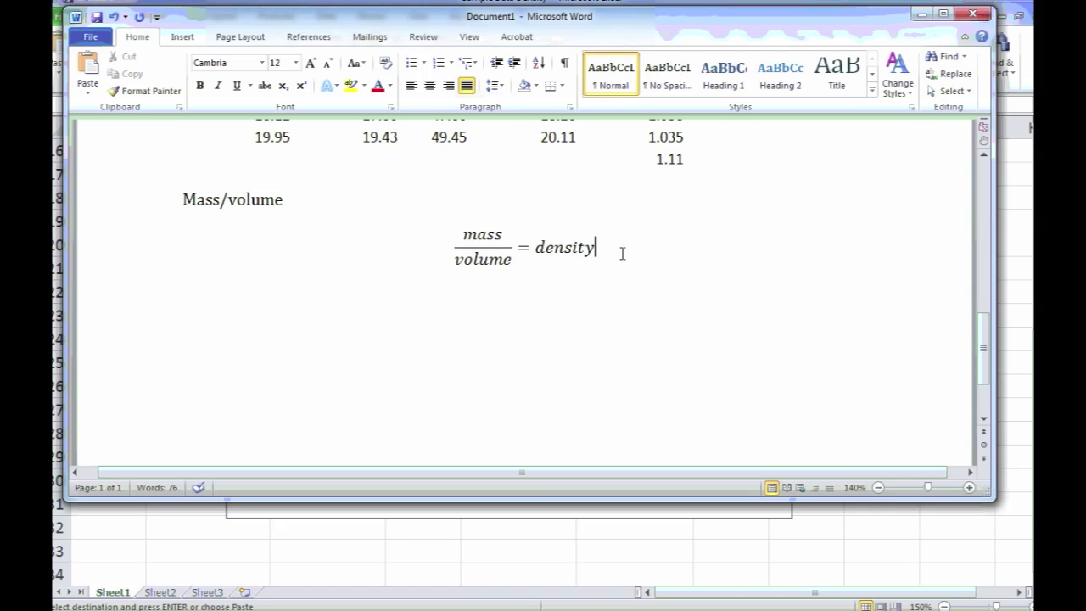
# - On a new line, insert a second equation containing a stacked fraction
pyautogui.press('Return')
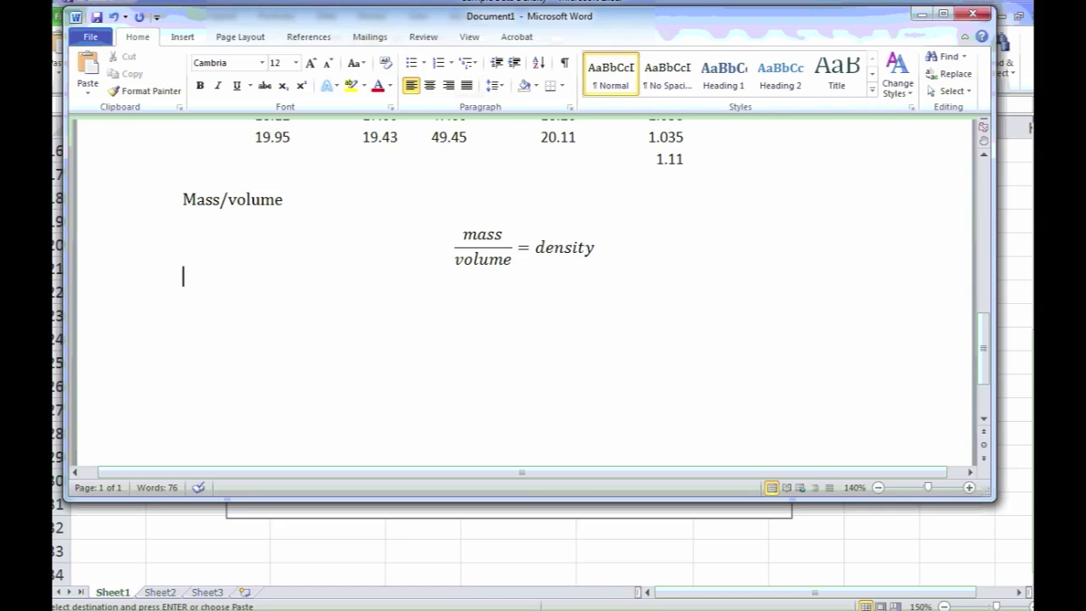
pyautogui.click(183, 37)
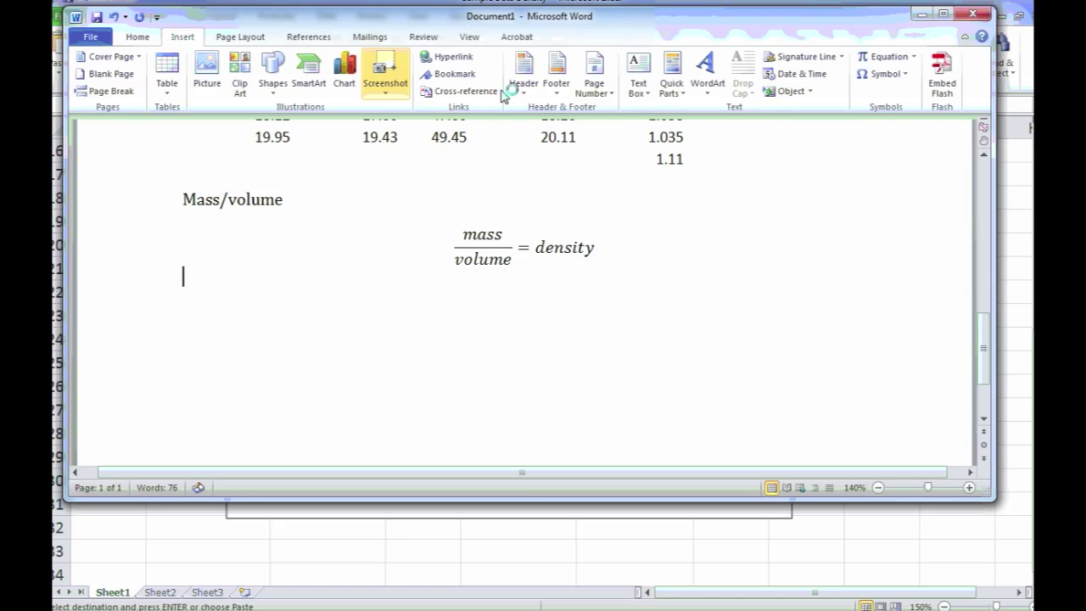
pyautogui.click(875, 57)
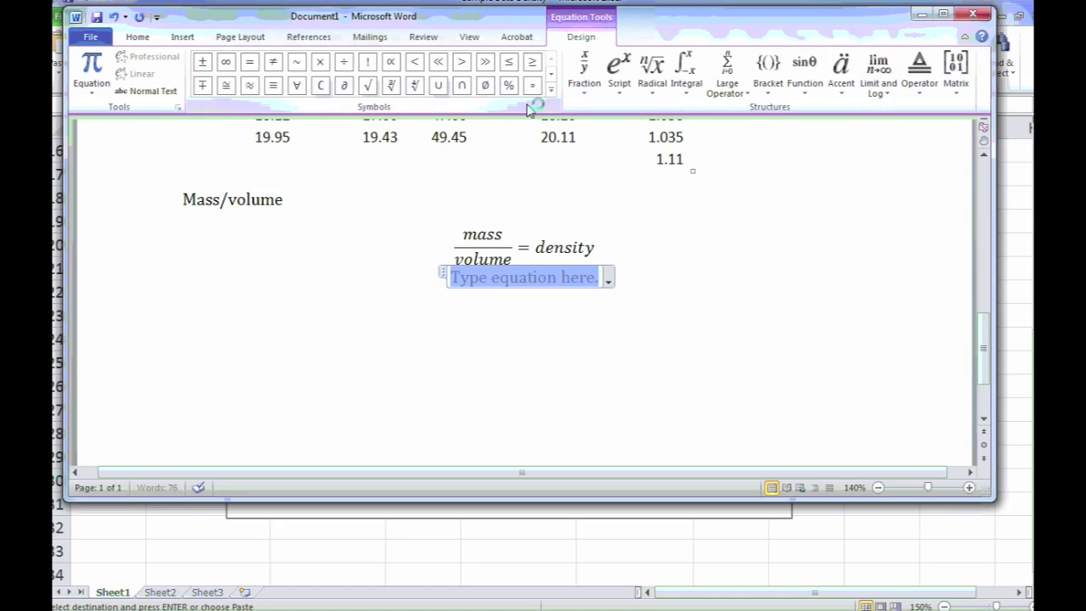
pyautogui.click(584, 72)
pyautogui.click(379, 150)
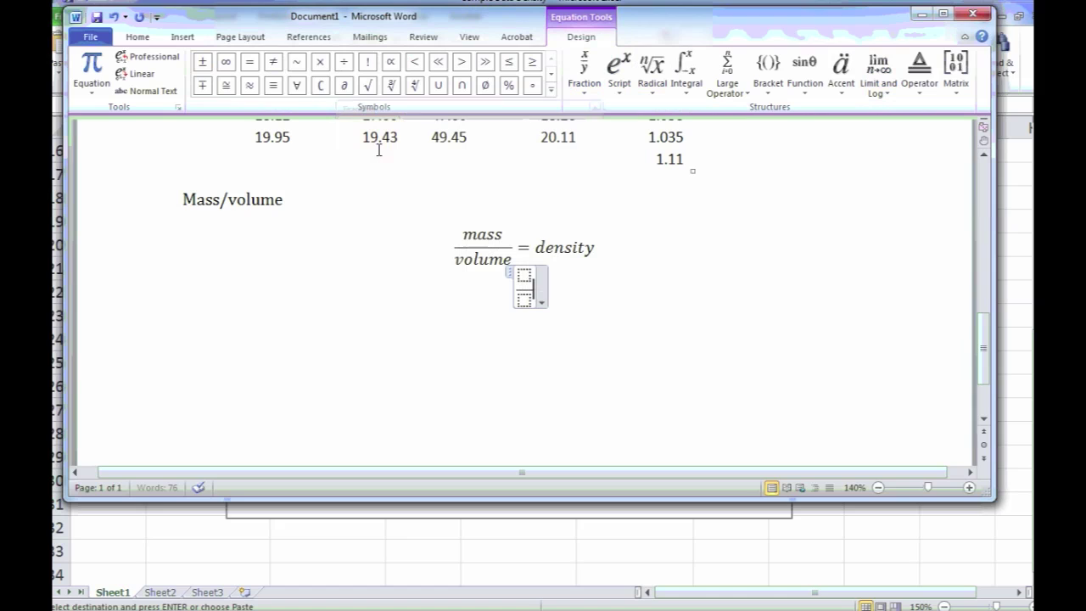
# - Fill the fraction with 2.00 over 1.00 and add '= 2.00' after it
pyautogui.click(523, 275)
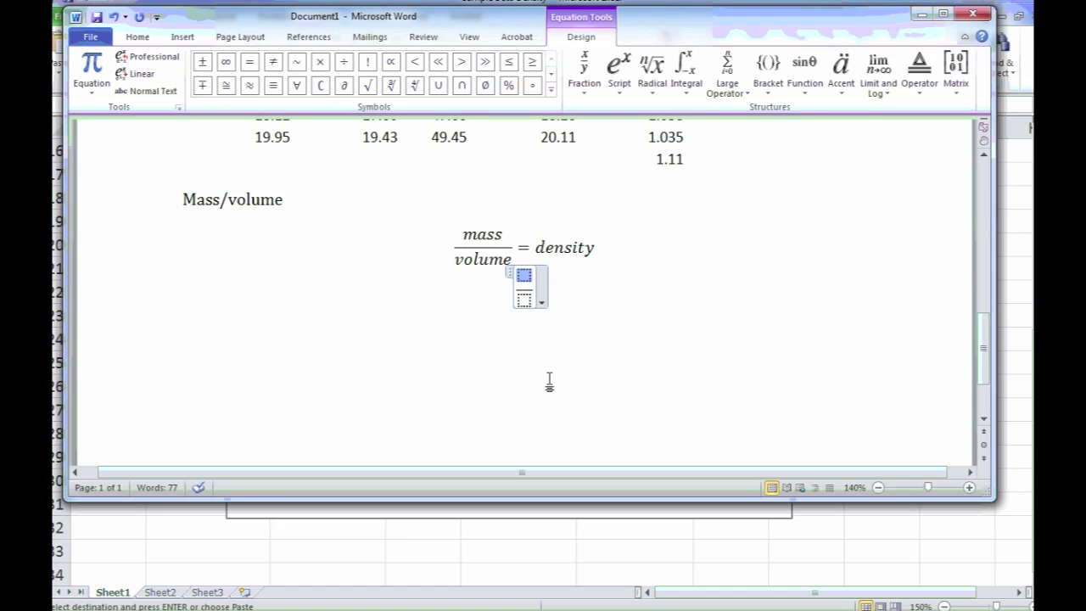
pyautogui.write('2.00')
pyautogui.press('Down')
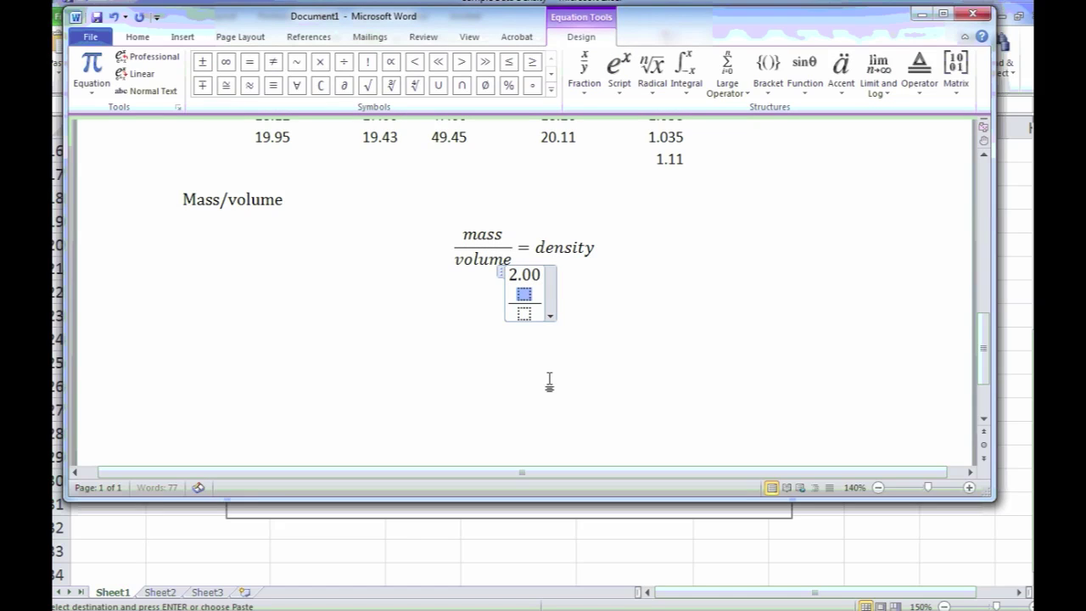
pyautogui.hotkey('shift', 'Up')
pyautogui.press('BackSpace')
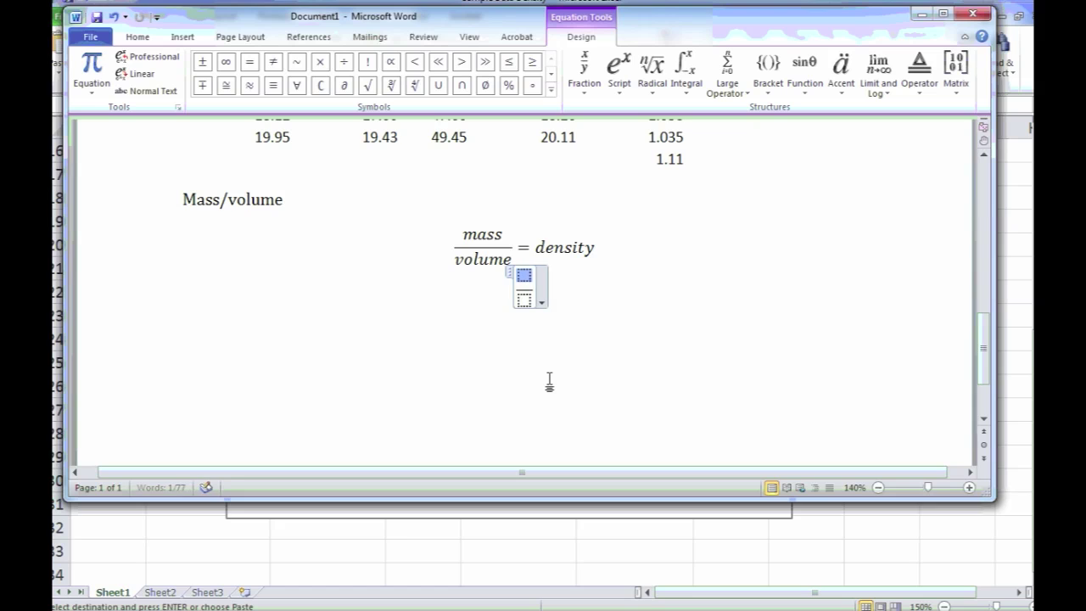
pyautogui.write('e2')
pyautogui.press('BackSpace')
pyautogui.press('BackSpace')
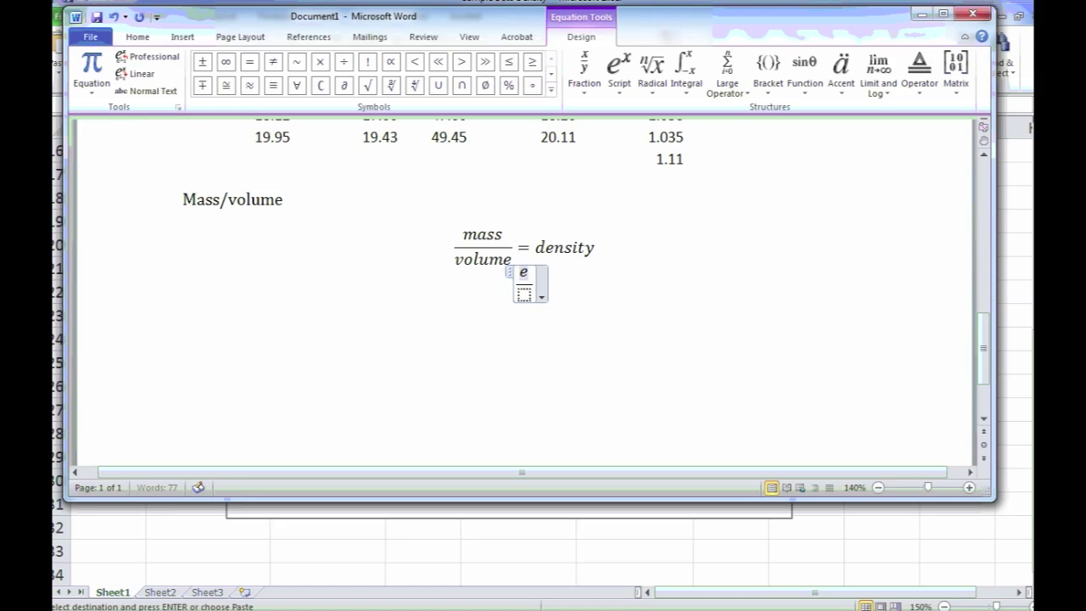
pyautogui.write('20')
pyautogui.press('BackSpace')
pyautogui.write('.')
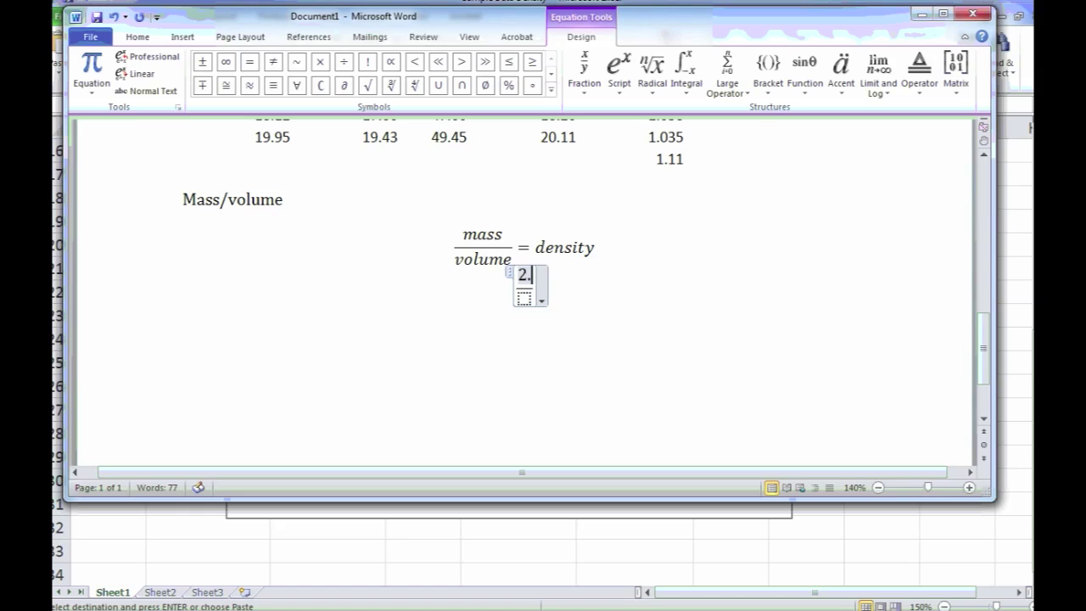
pyautogui.write('00')
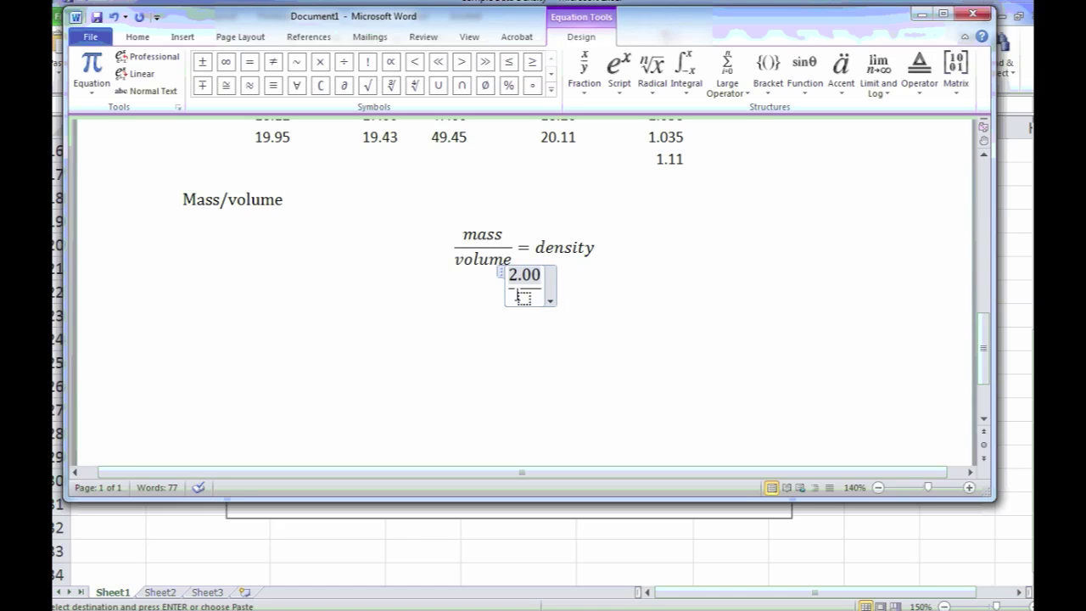
pyautogui.click(519, 295)
pyautogui.write('1.00')
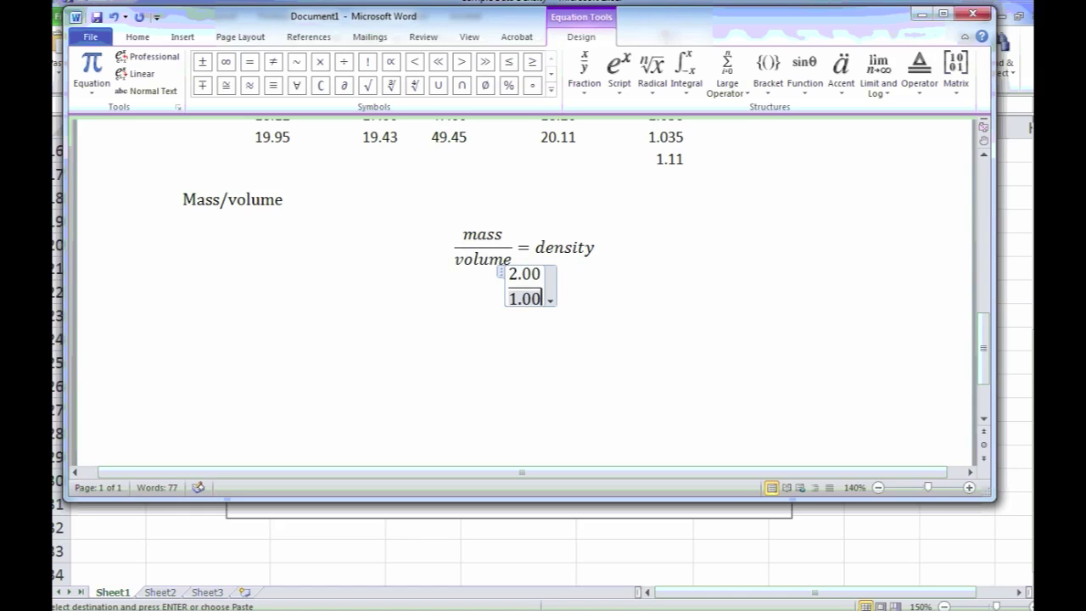
pyautogui.press('Up')
pyautogui.write('= ')
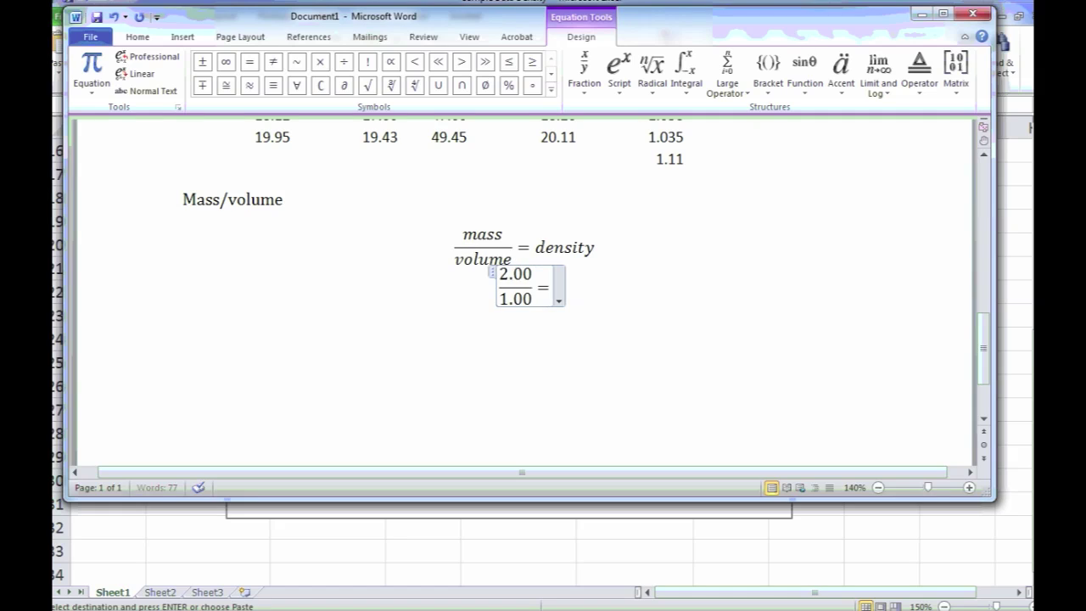
pyautogui.write('2.00')
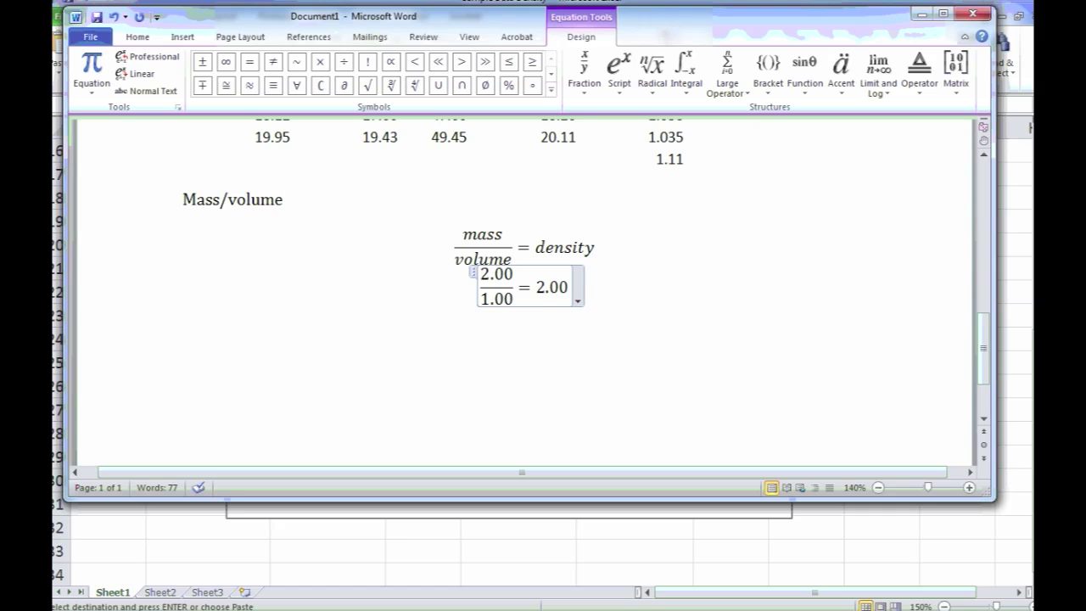
# - Add unit g to the numerator 2.00 and mL to the denominator 1.00
pyautogui.click(515, 277)
pyautogui.doubleClick(515, 275)
pyautogui.doubleClick(488, 298)
pyautogui.doubleClick(515, 274)
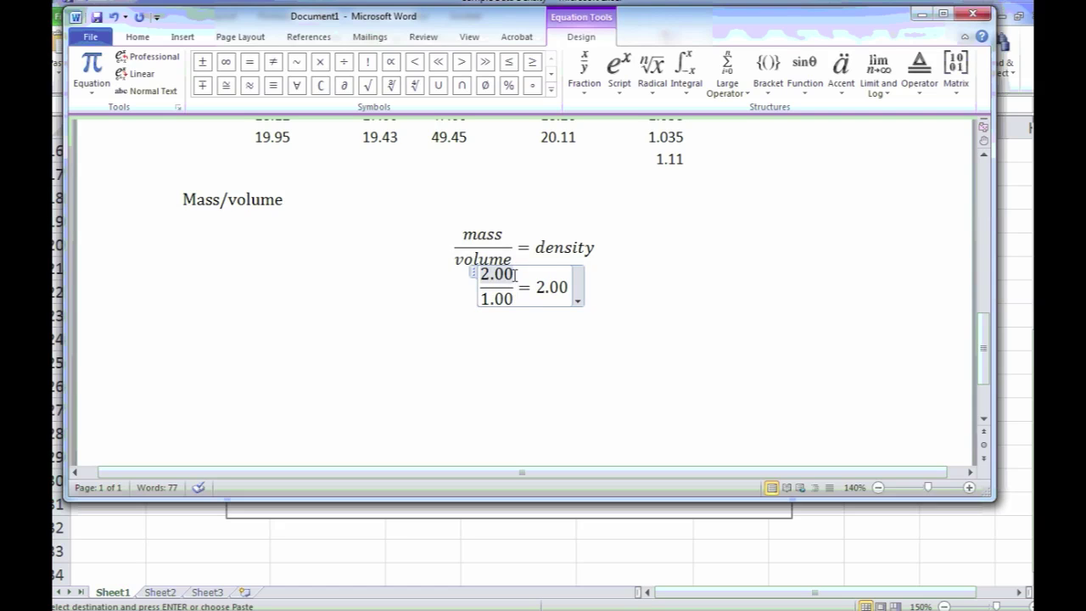
pyautogui.click(515, 275)
pyautogui.write('g')
pyautogui.doubleClick(514, 301)
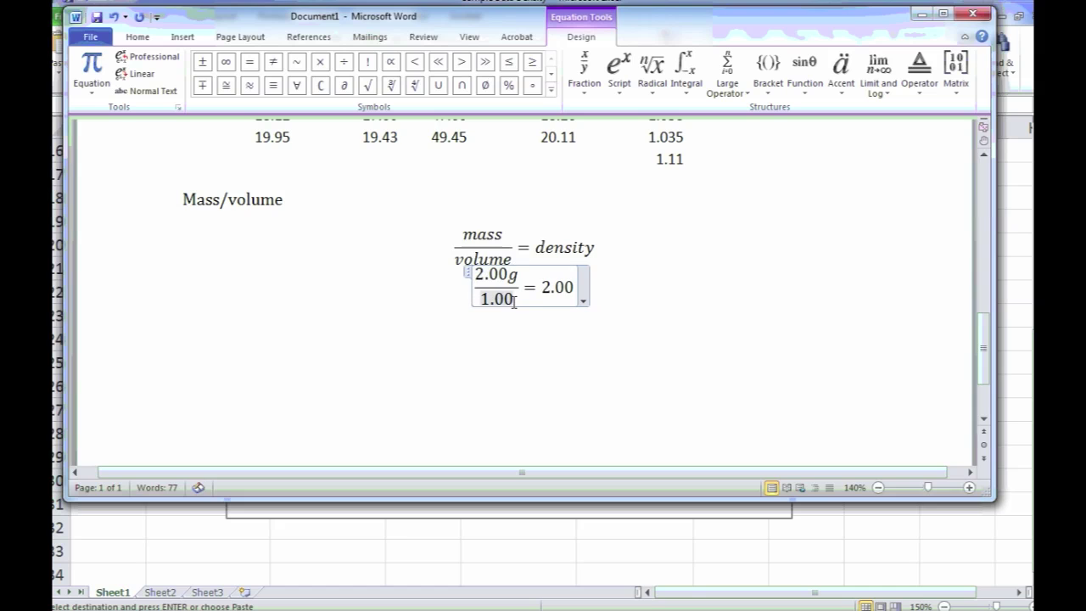
pyautogui.write('mL')
# - Append a skewed fraction g/mL after the 2.00 result
pyautogui.click(582, 287)
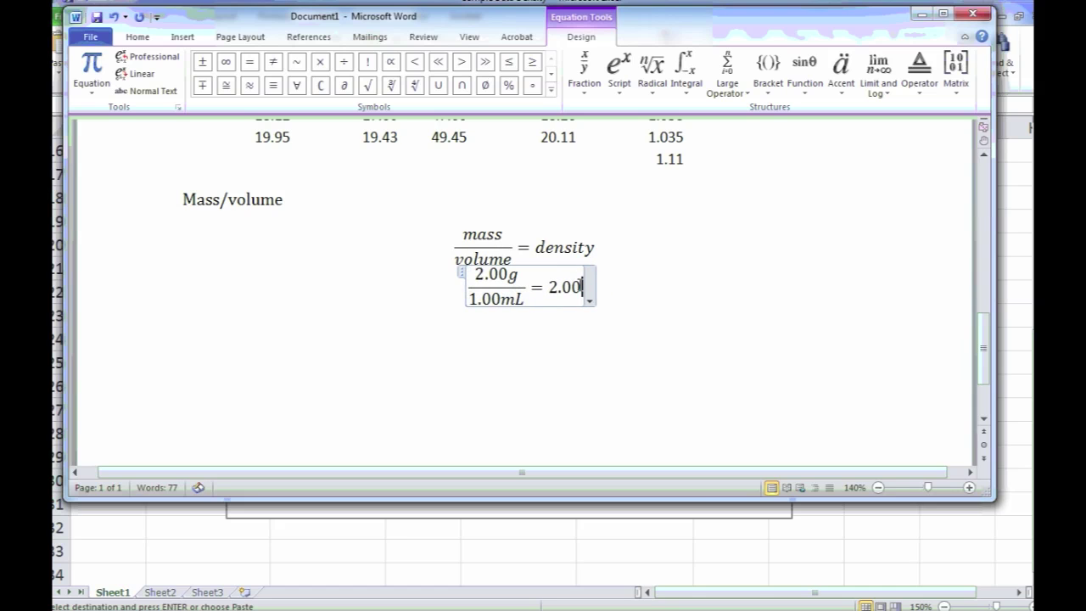
pyautogui.click(588, 73)
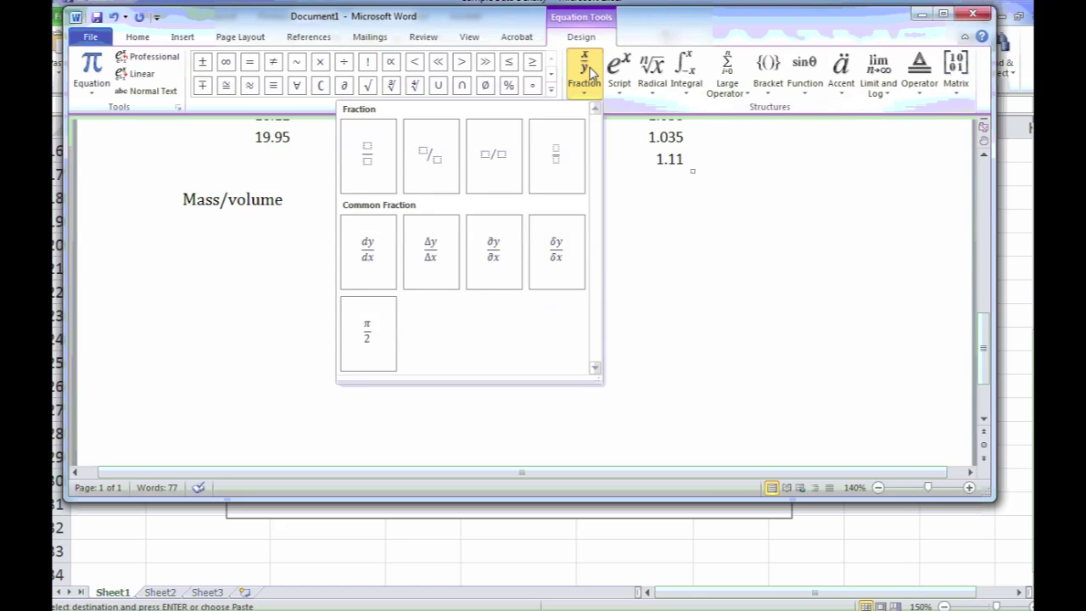
pyautogui.click(429, 155)
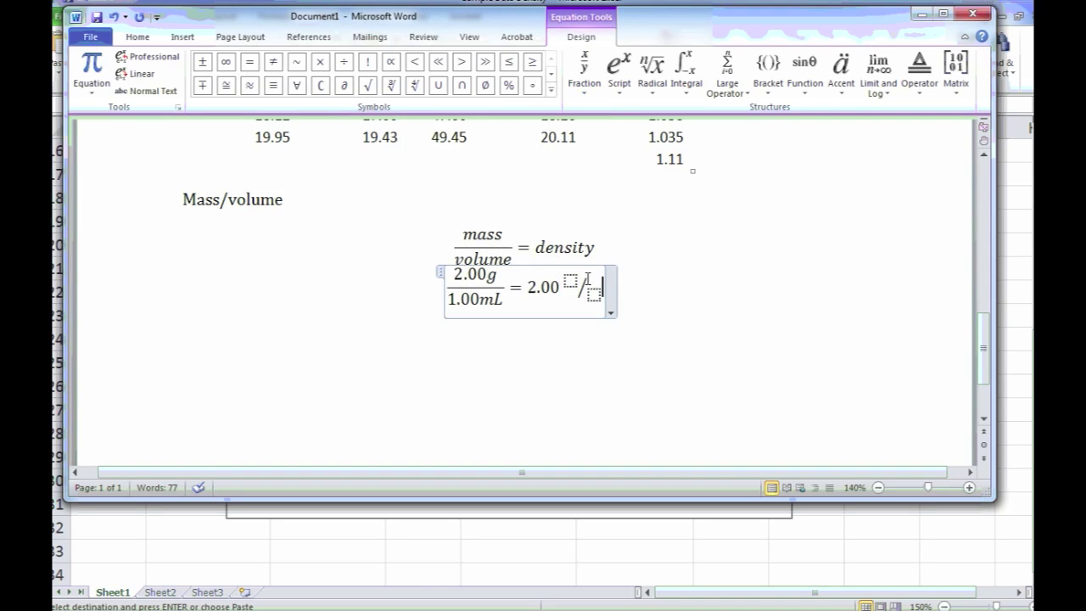
pyautogui.write('g')
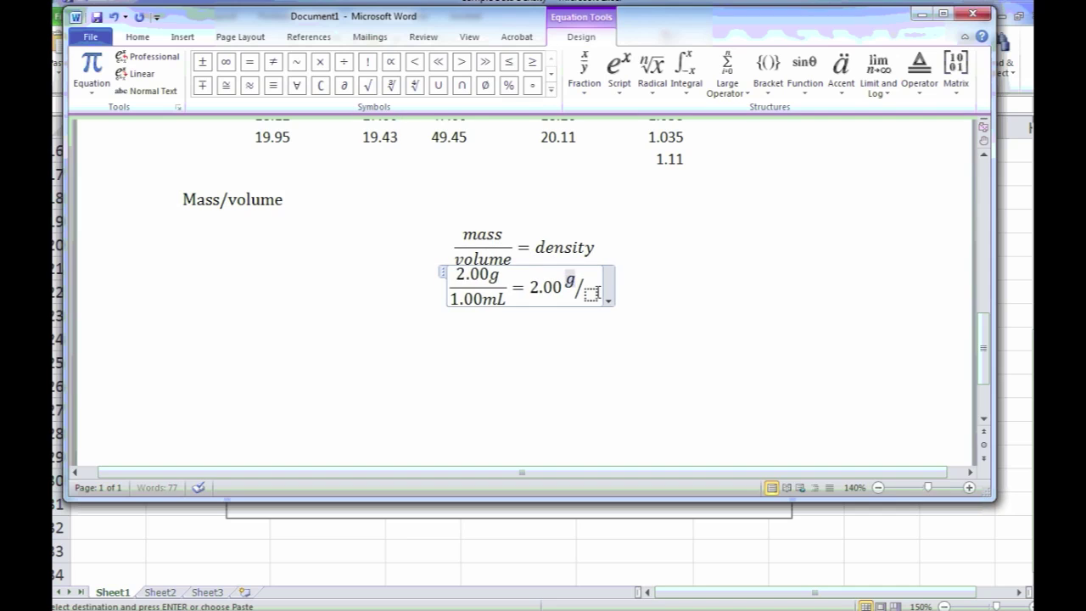
pyautogui.press('Right')
pyautogui.write('mL')
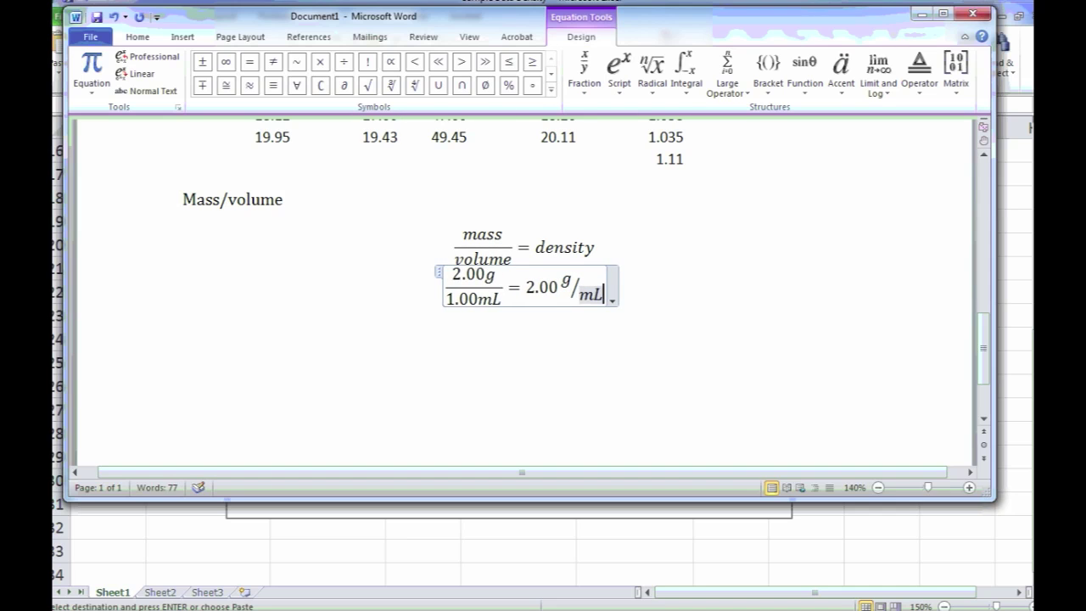